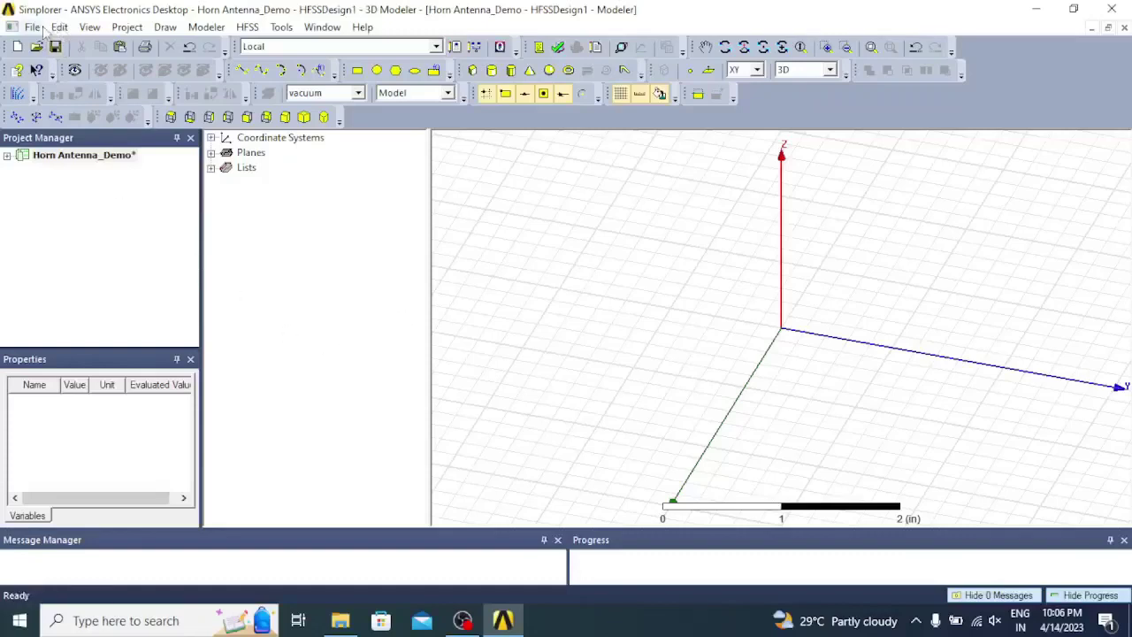
Add a project variable $ax with unit type Length, units in inches and value 1.59
click(128, 27)
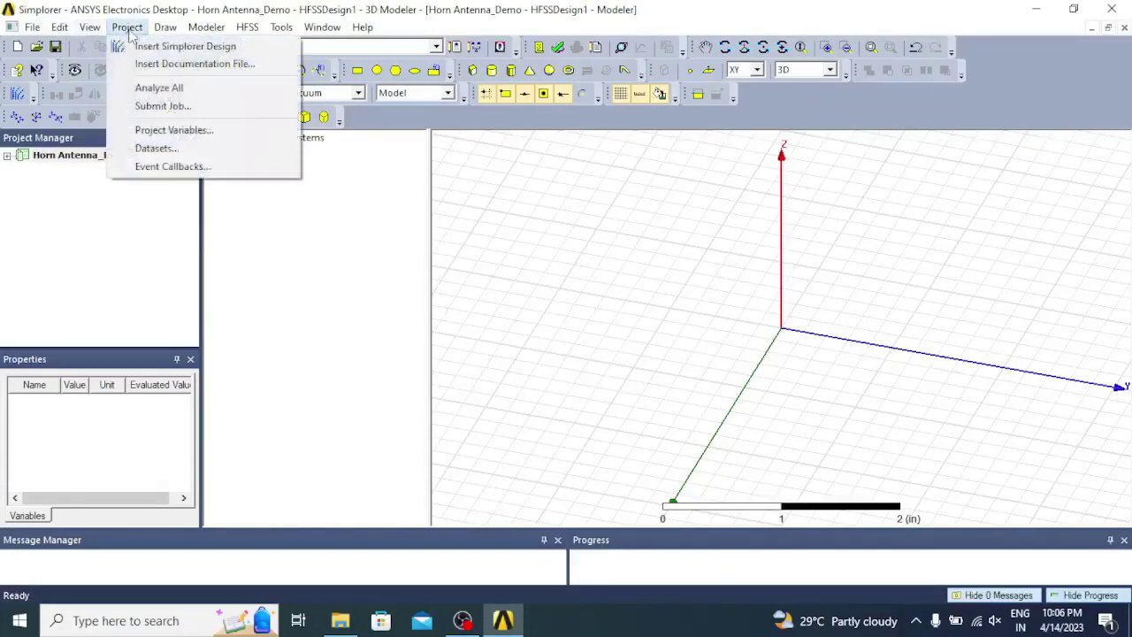
click(175, 131)
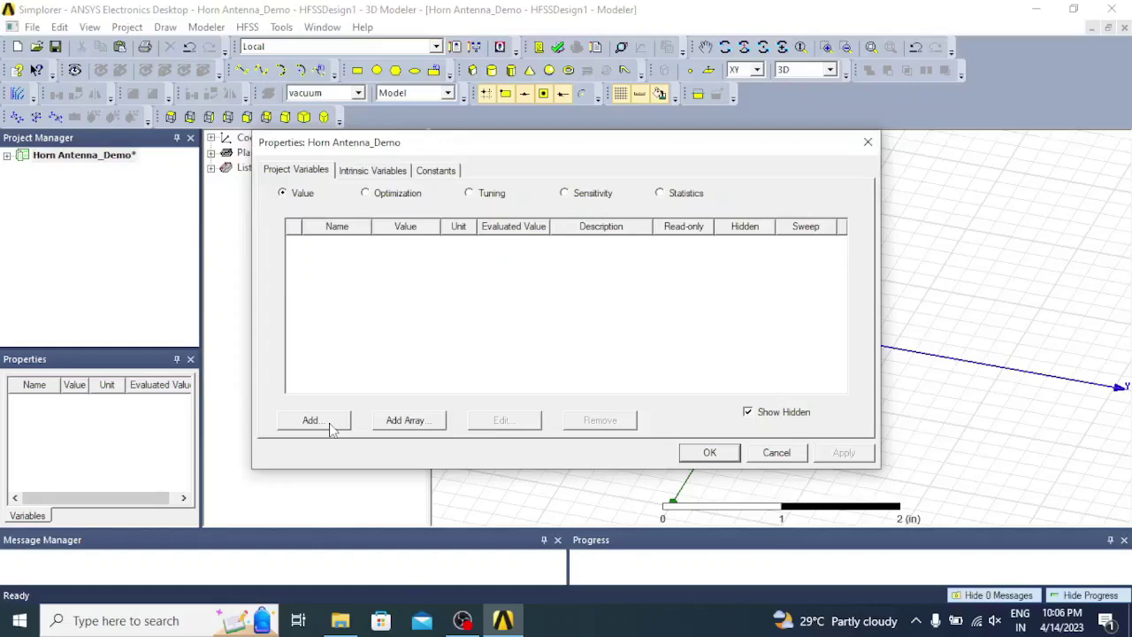
click(330, 422)
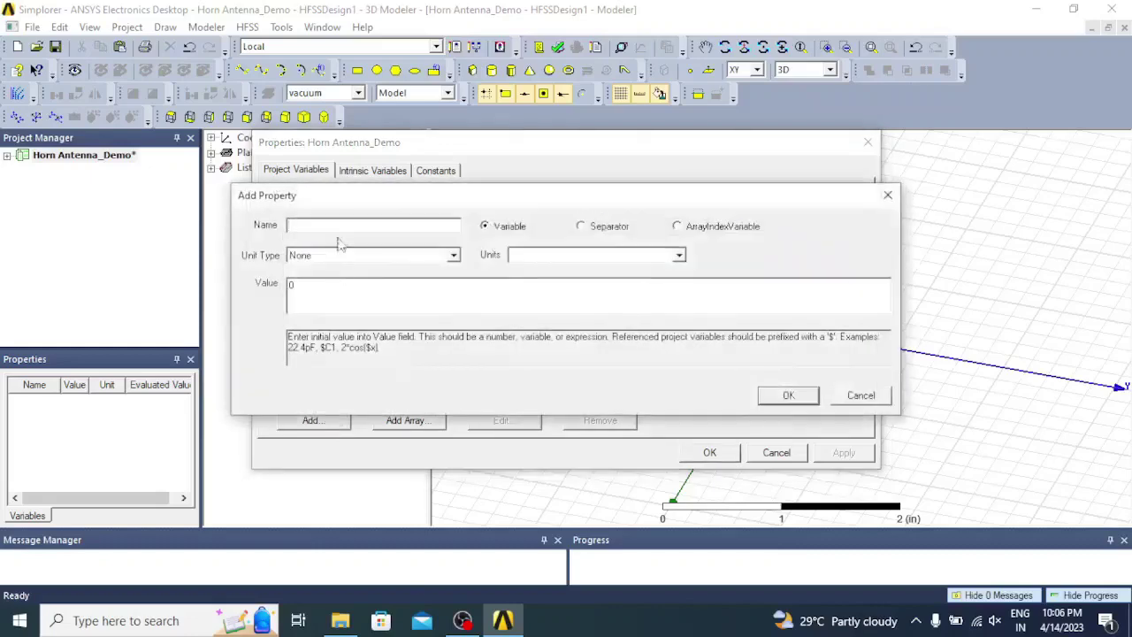
text($sx)
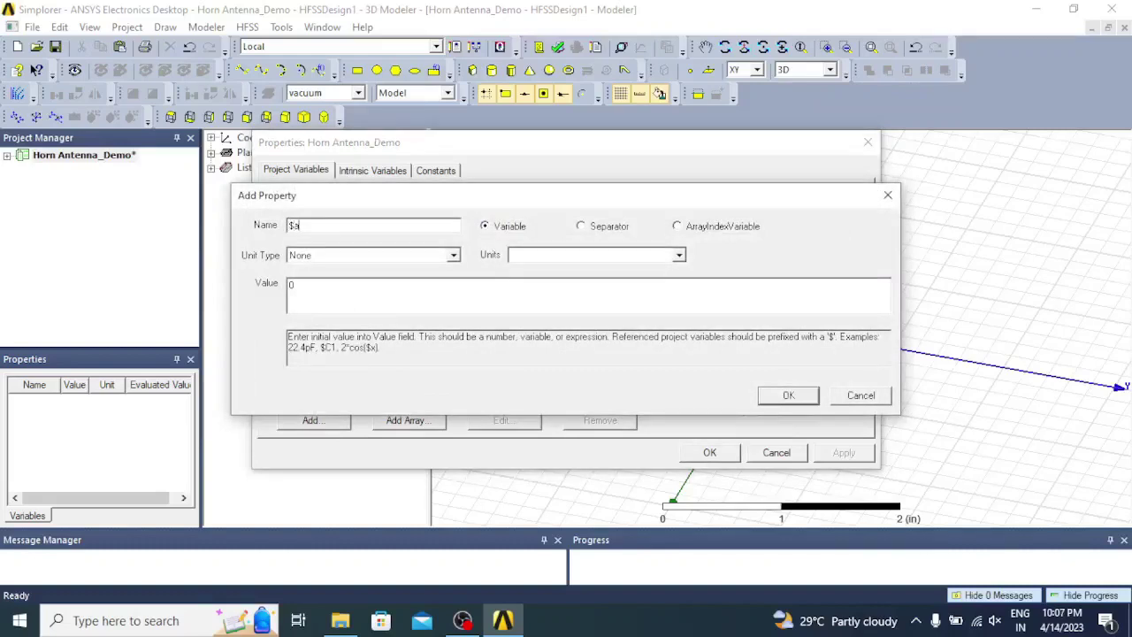
click(371, 254)
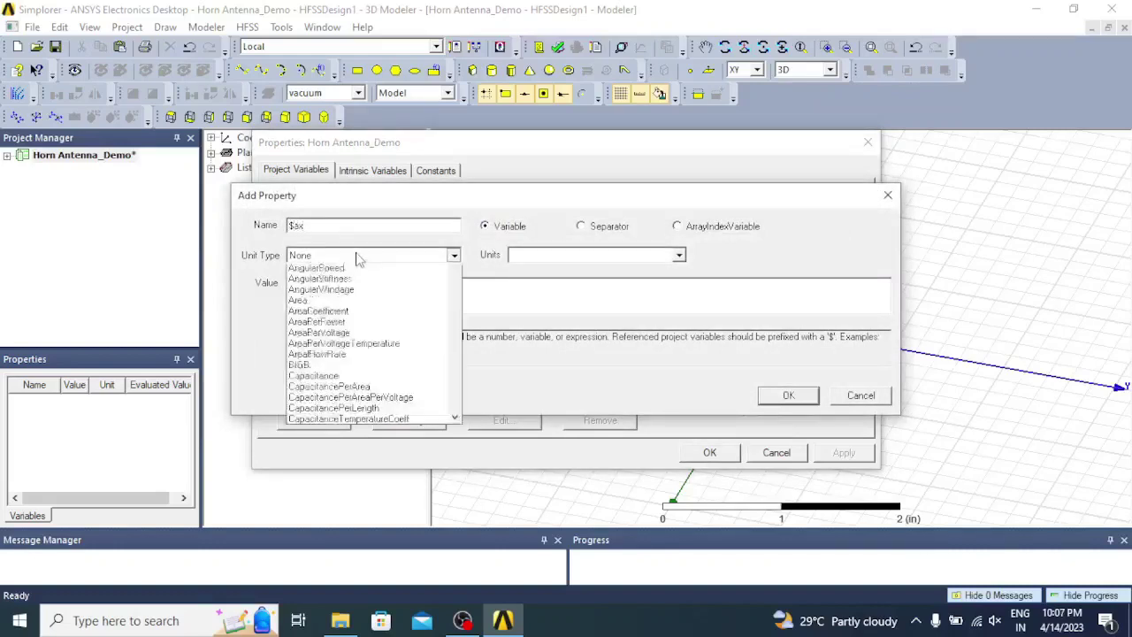
key(l)
click(358, 255)
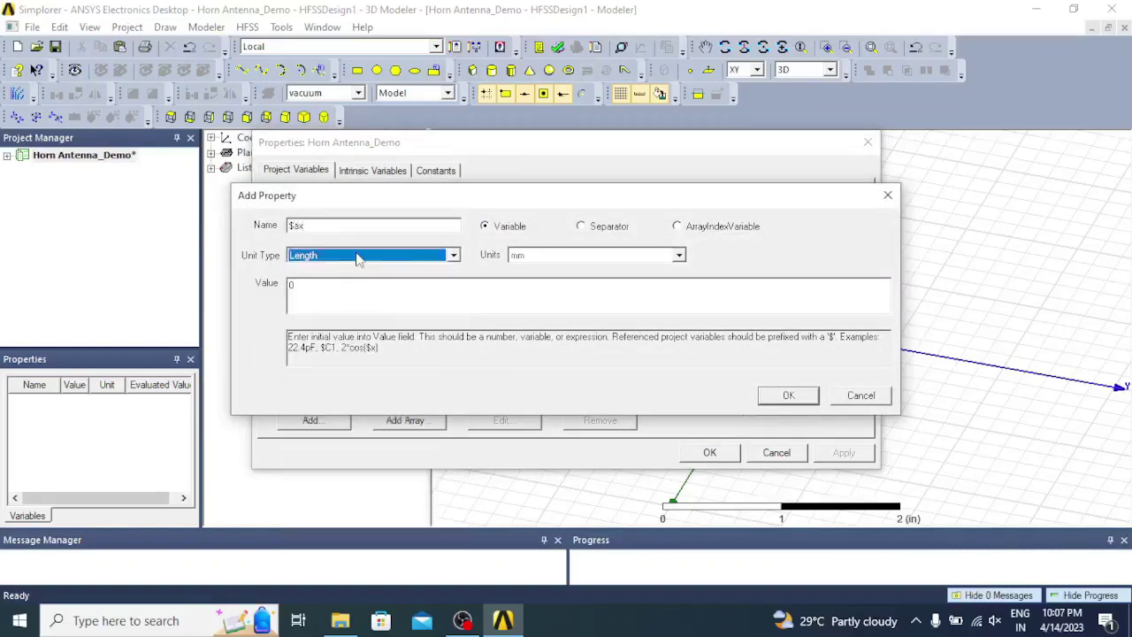
click(533, 257)
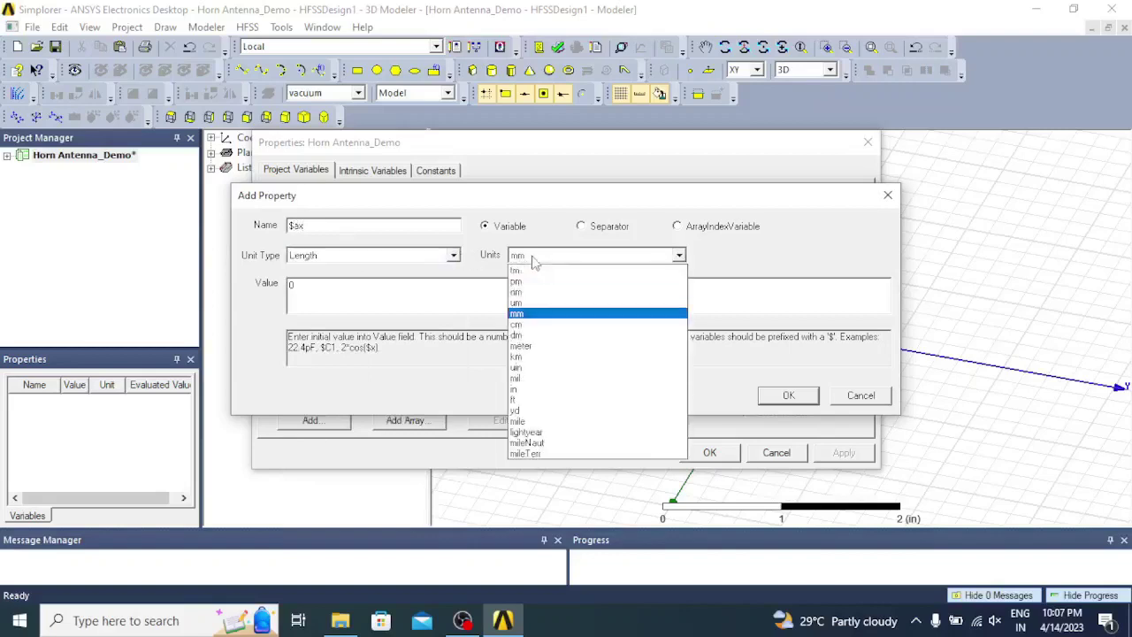
key(i)
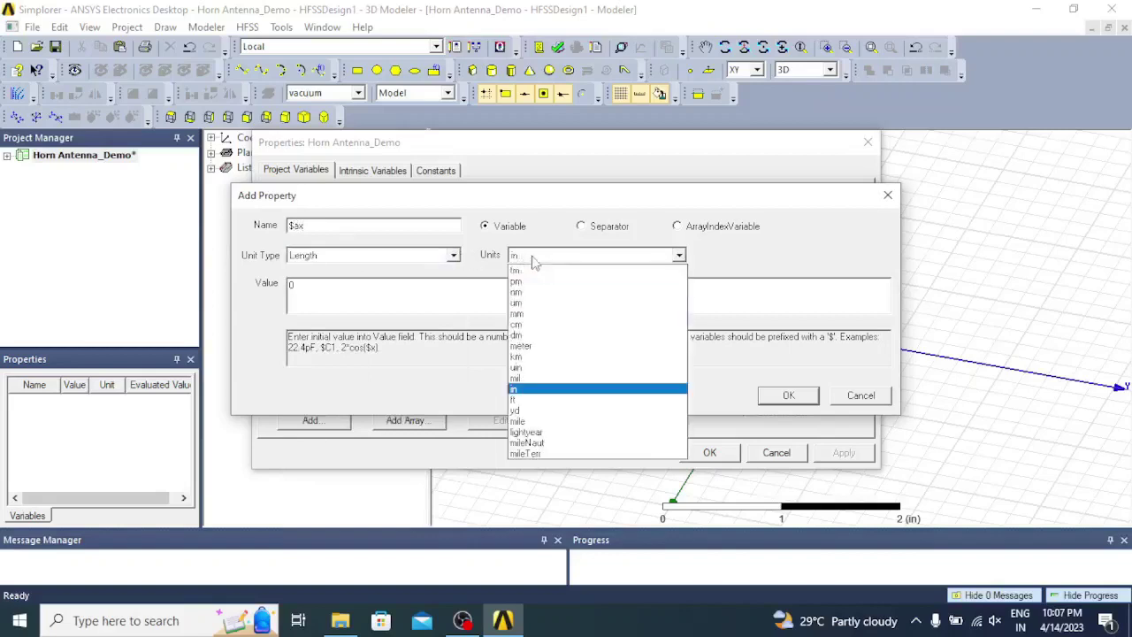
key(Return)
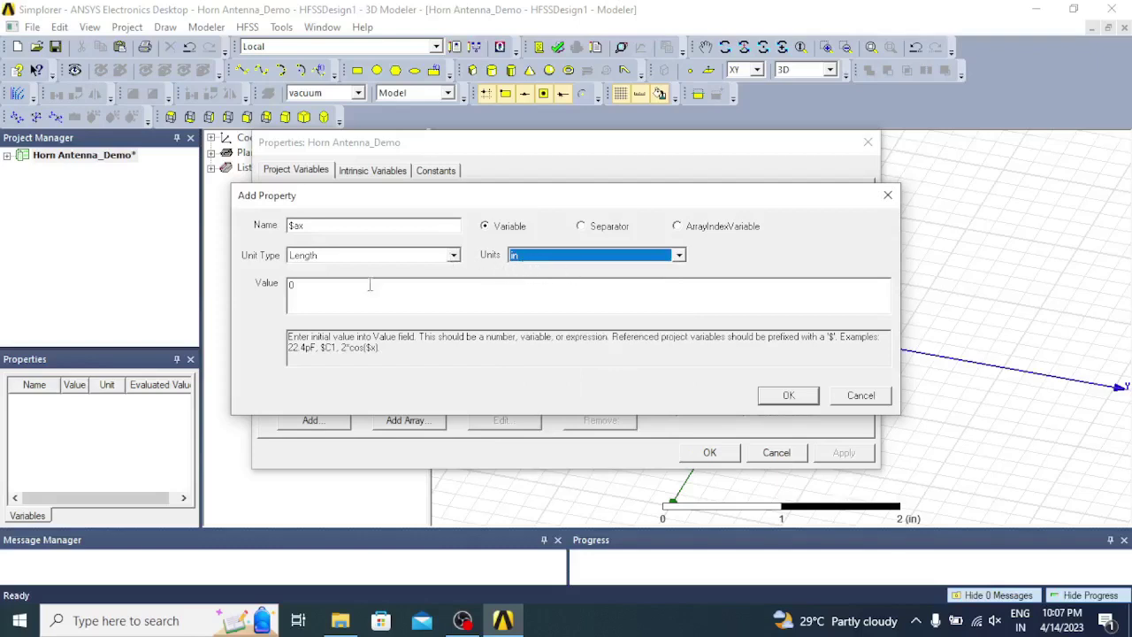
key(Tab)
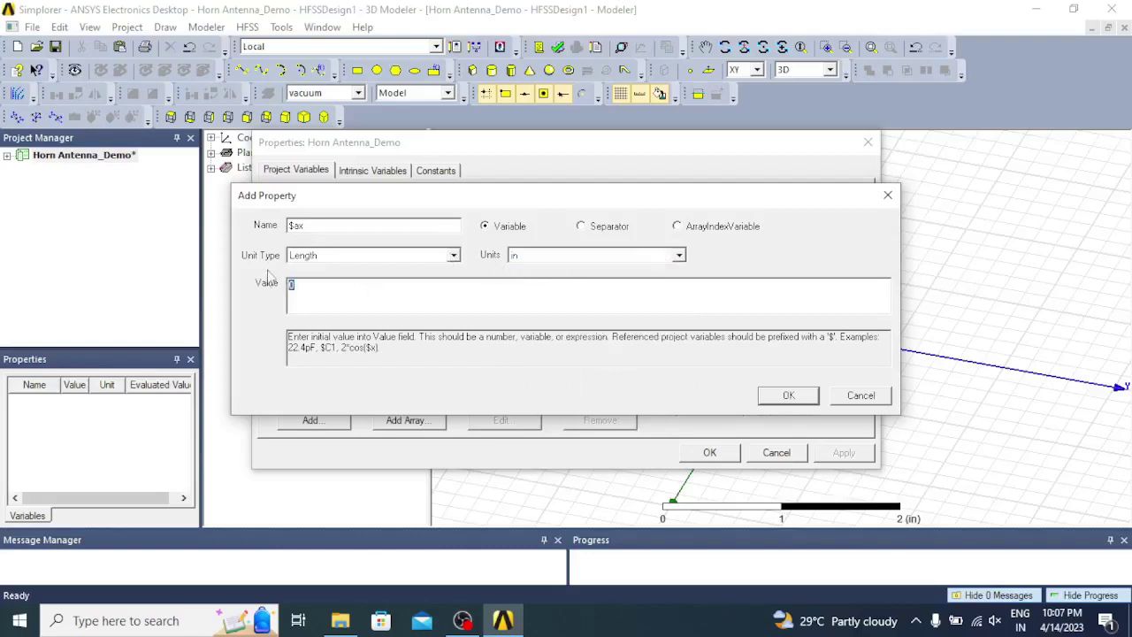
text(1.59)
click(769, 395)
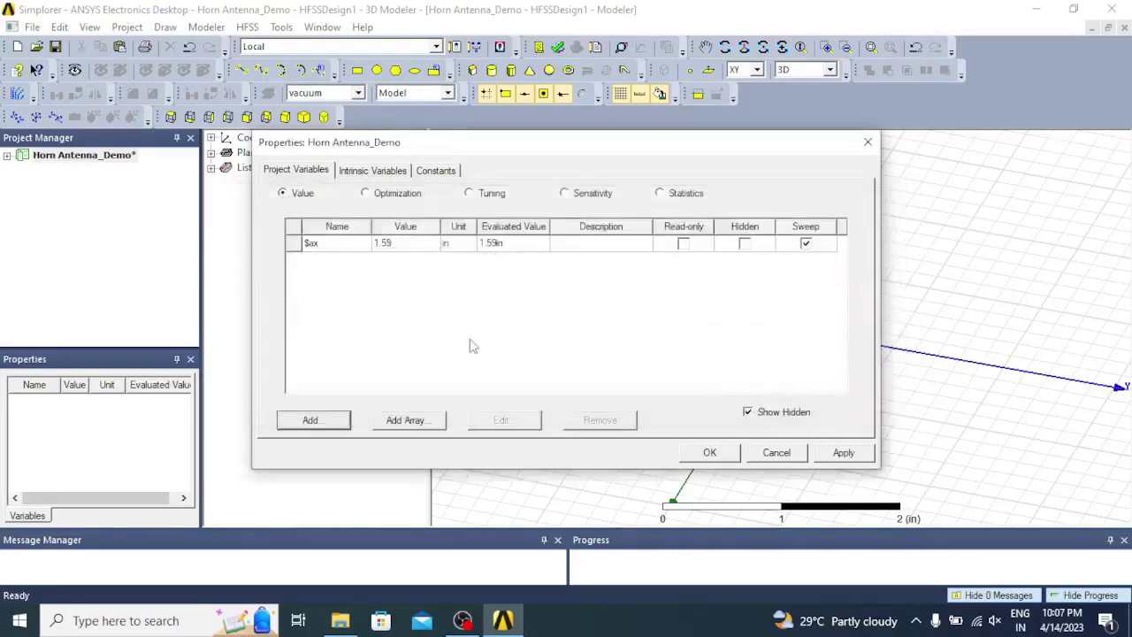
Add a project variable $by of unit type Length in inches with value 0.795
click(311, 421)
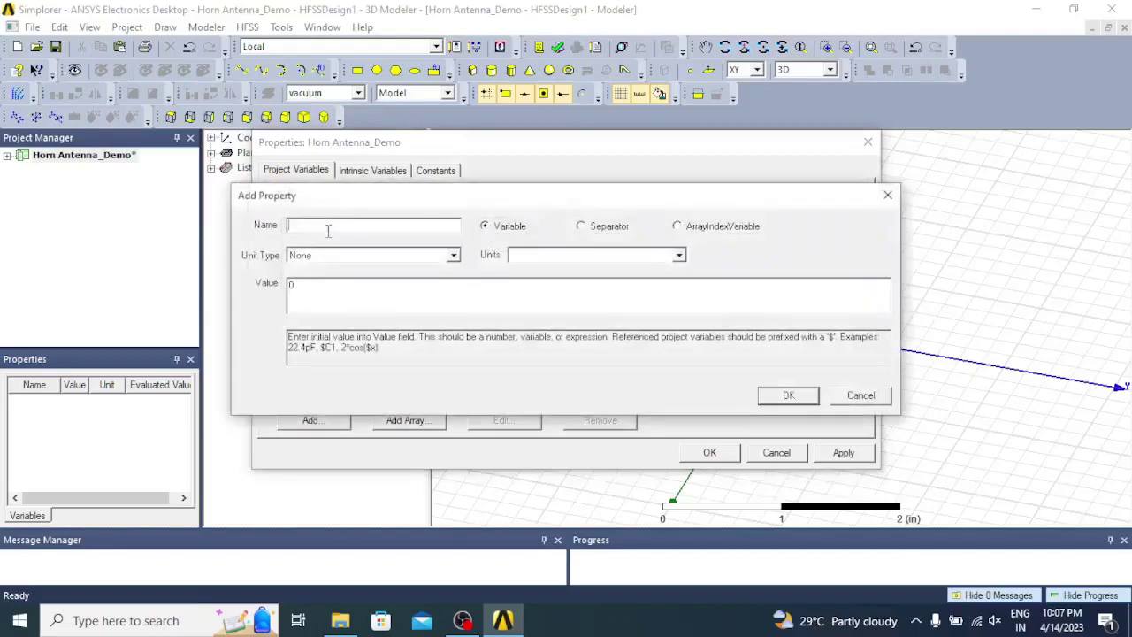
text($by)
key(Tab)
key(l)
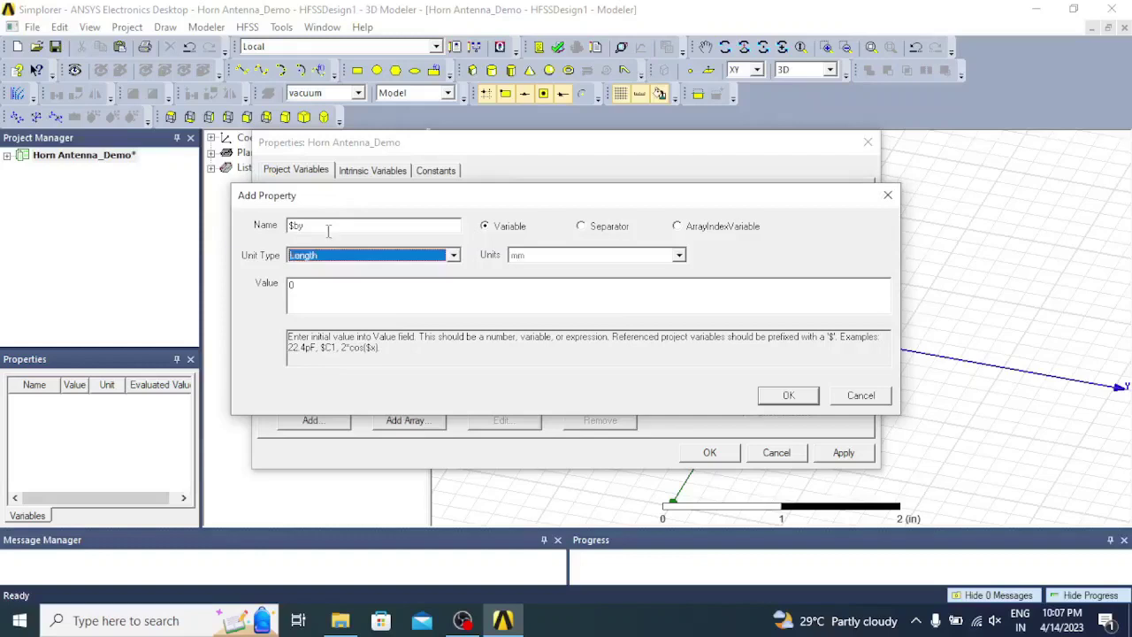
key(Tab)
key(i)
key(Tab)
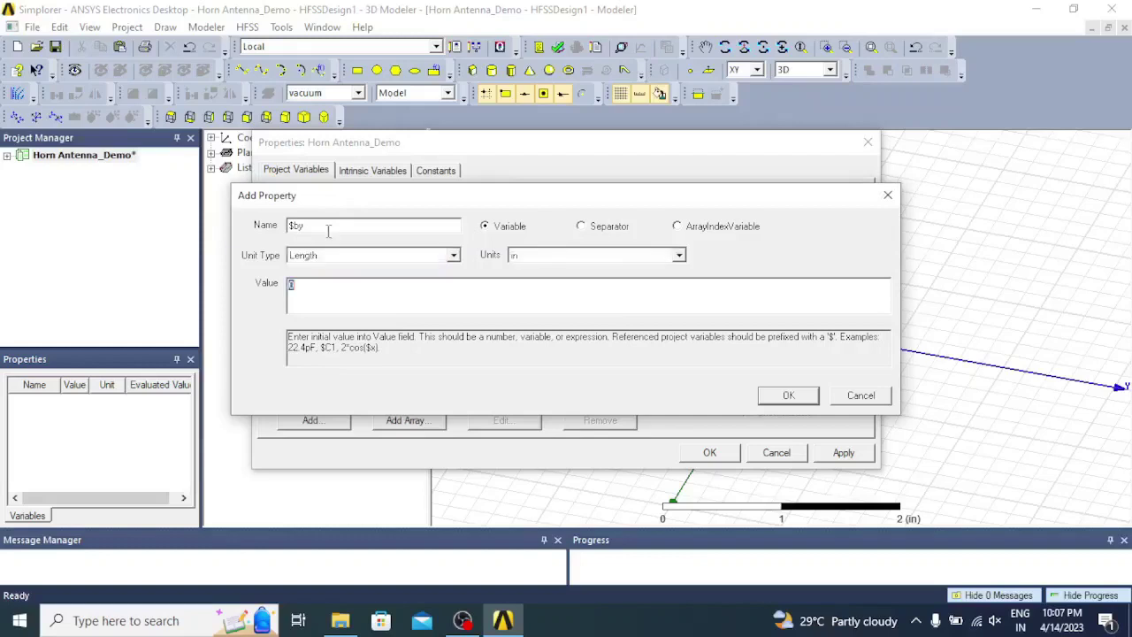
text(0.795)
click(785, 397)
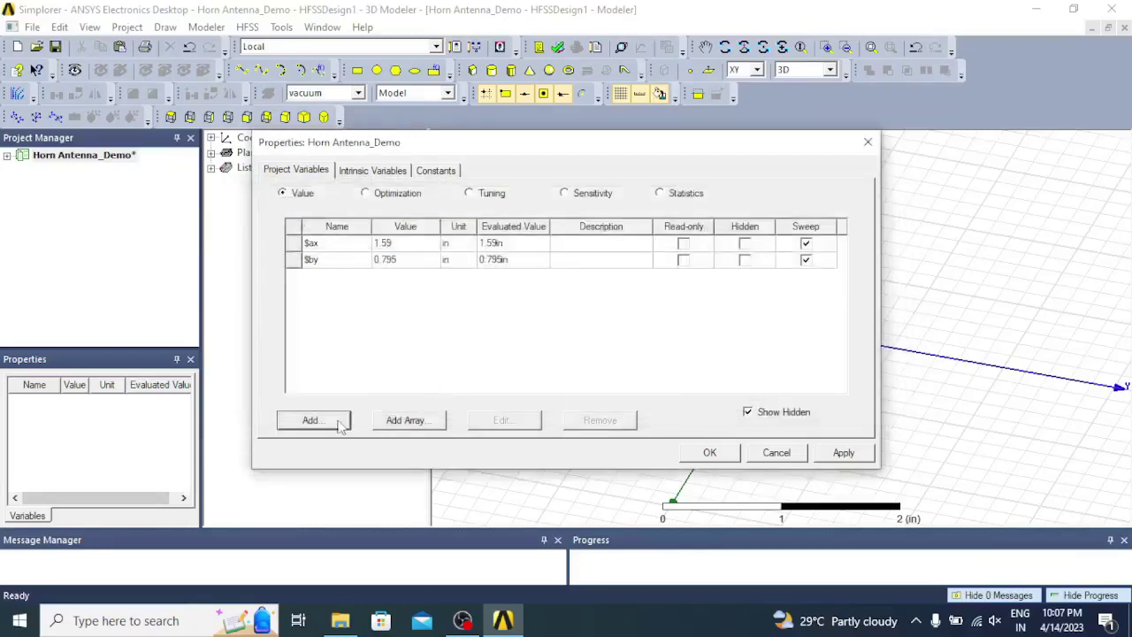
Add a project variable $lz of unit type Length in inches with value 1
click(311, 420)
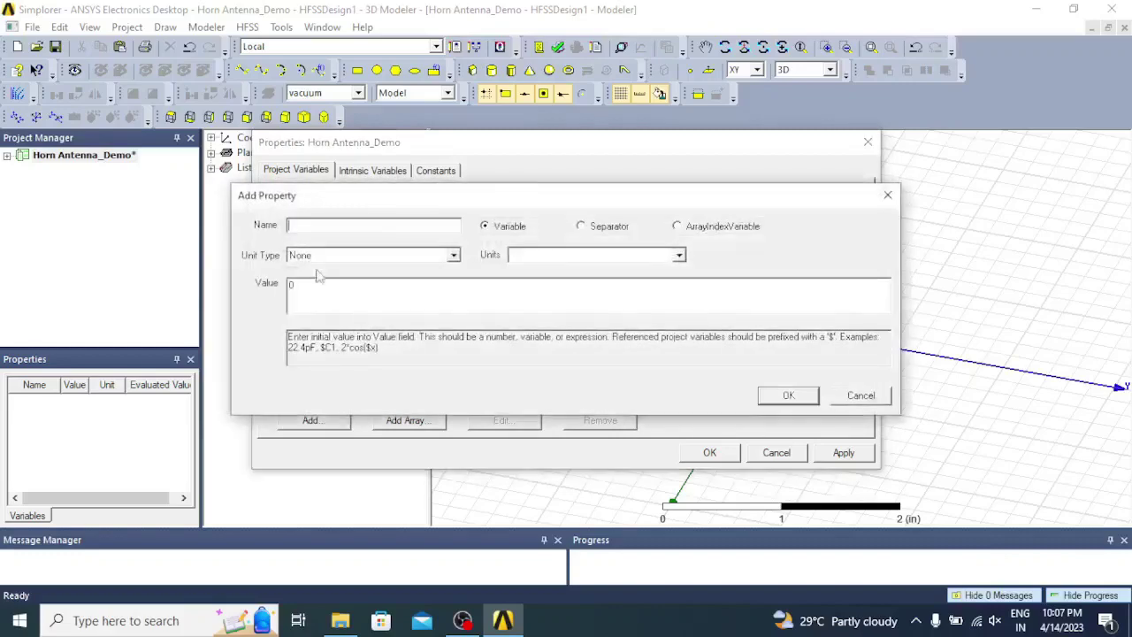
text($lz)
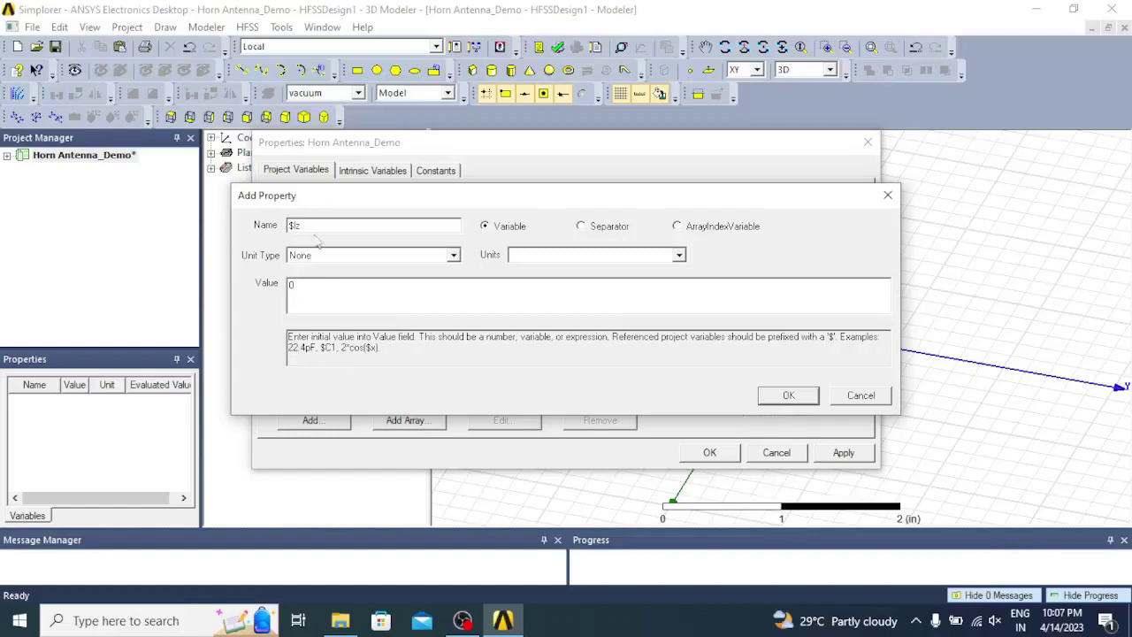
click(317, 256)
key(l)
key(Return)
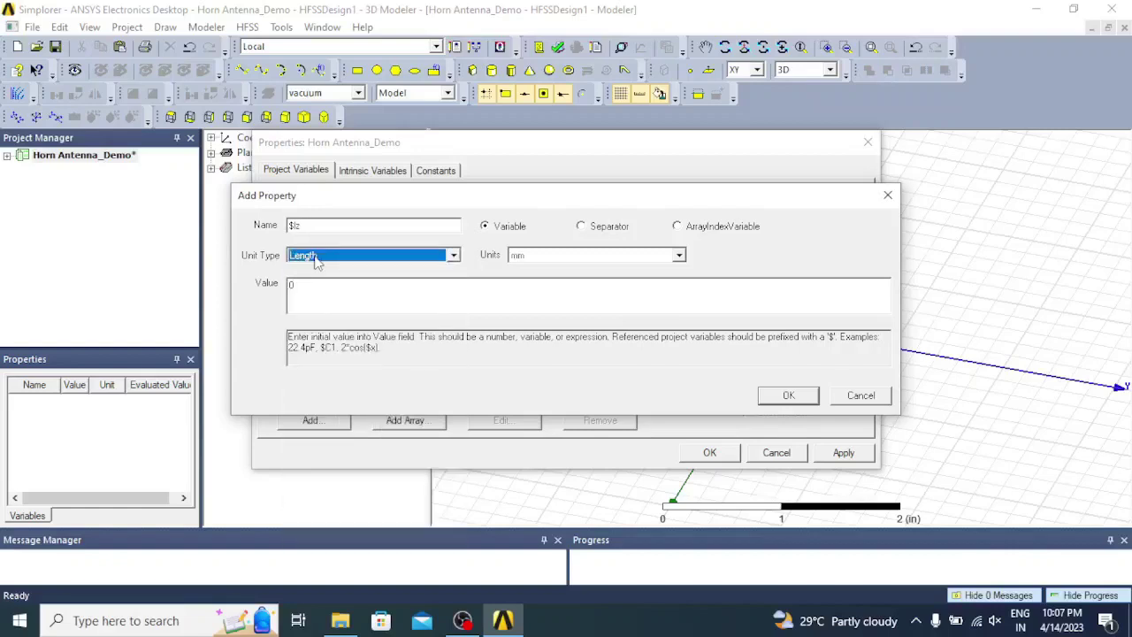
key(Tab)
key(i)
key(Tab)
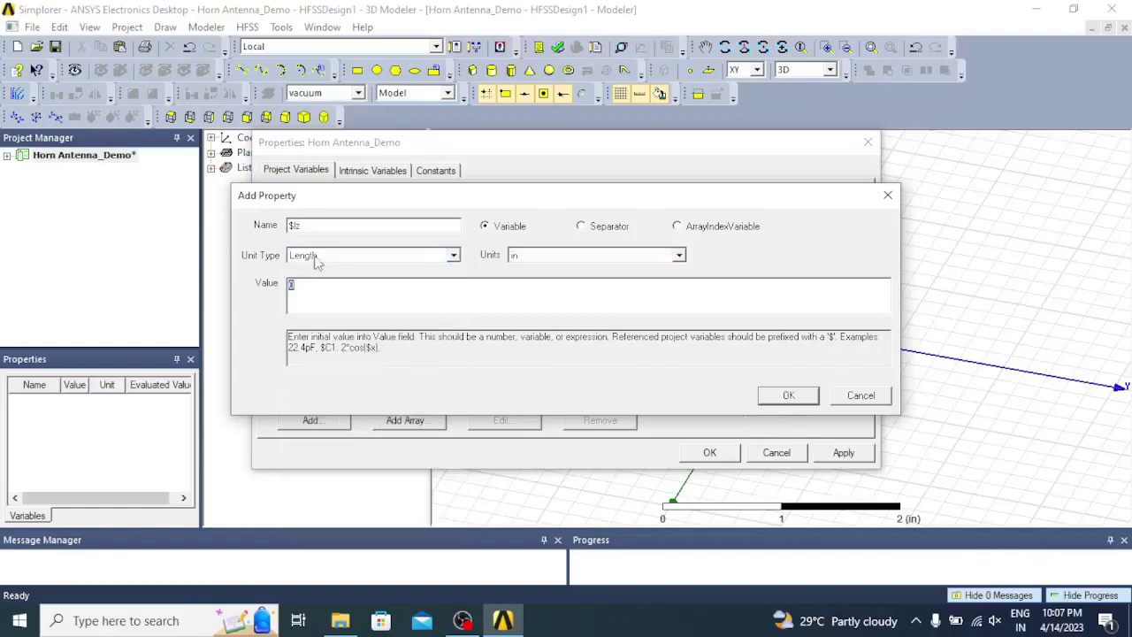
text(1)
click(793, 397)
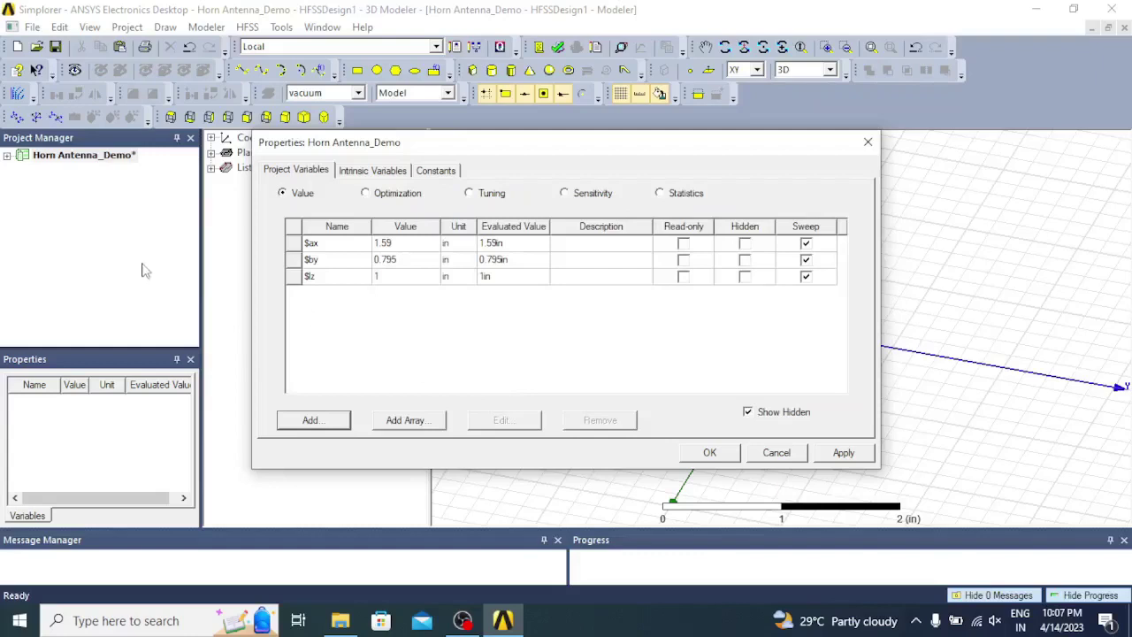
Add a project variable $Wap of unit type Length in inches with value 7.95
click(314, 420)
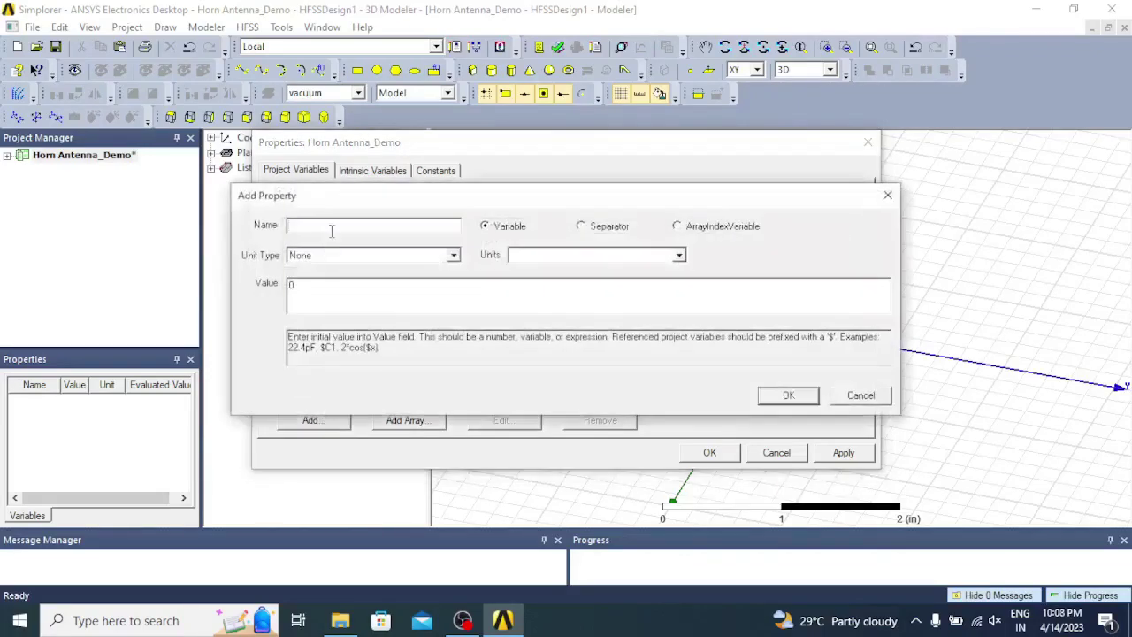
text($Wap)
click(325, 255)
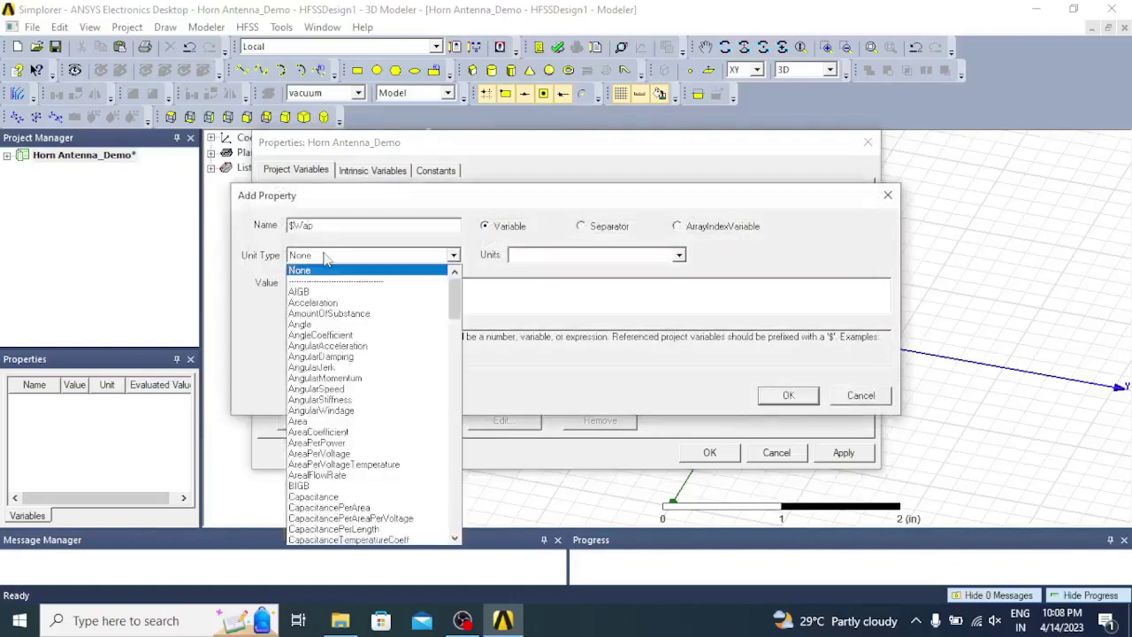
click(325, 256)
key(Tab)
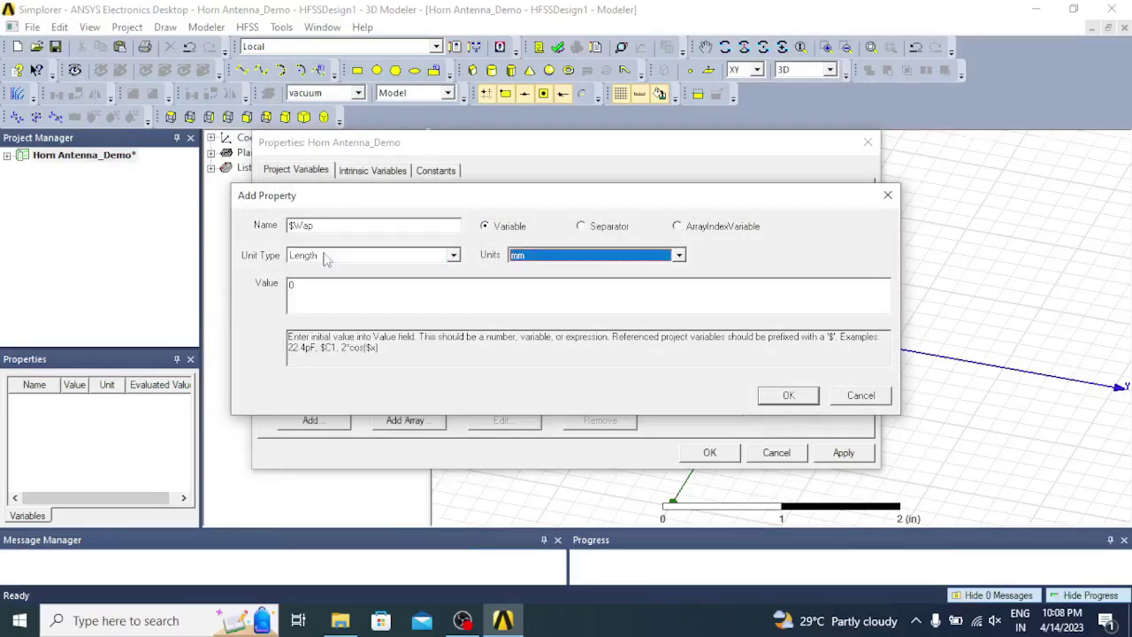
key(i)
key(Tab)
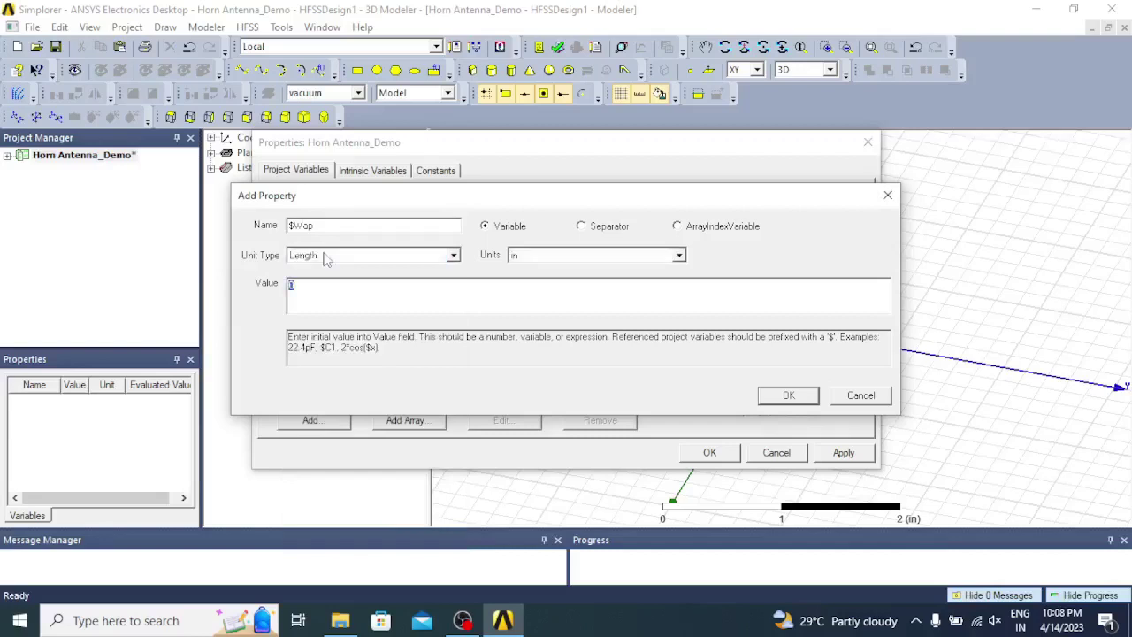
text(7.95)
click(783, 395)
Add a project variable $Lap of unit type Length in inches with value 3.975
click(327, 421)
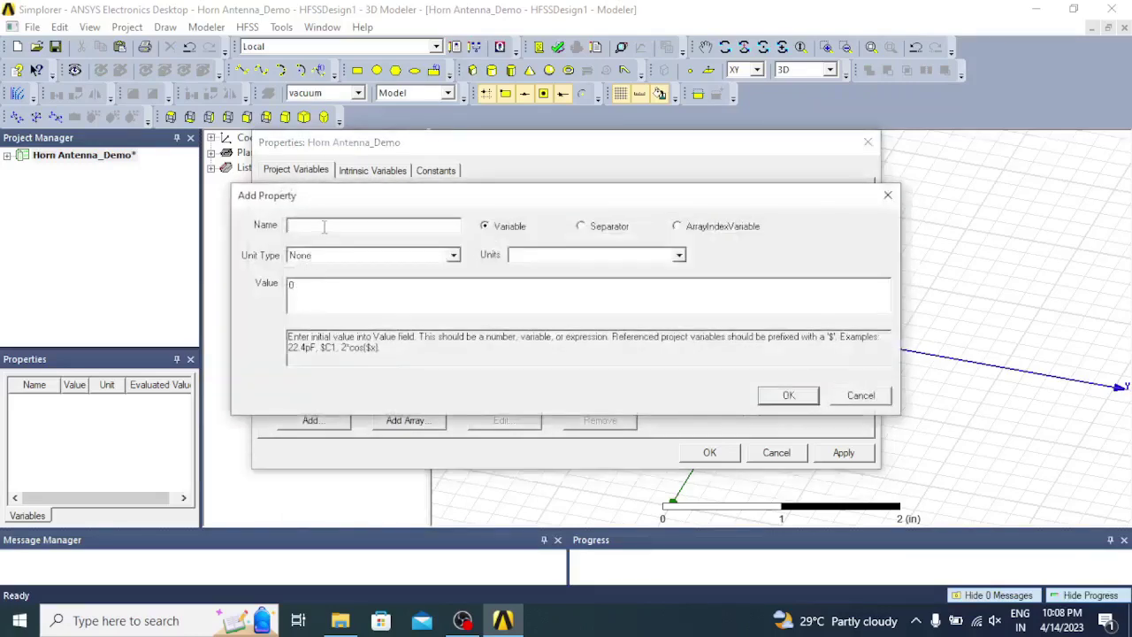
text($Lap)
key(Tab)
key(Tab)
key(l)
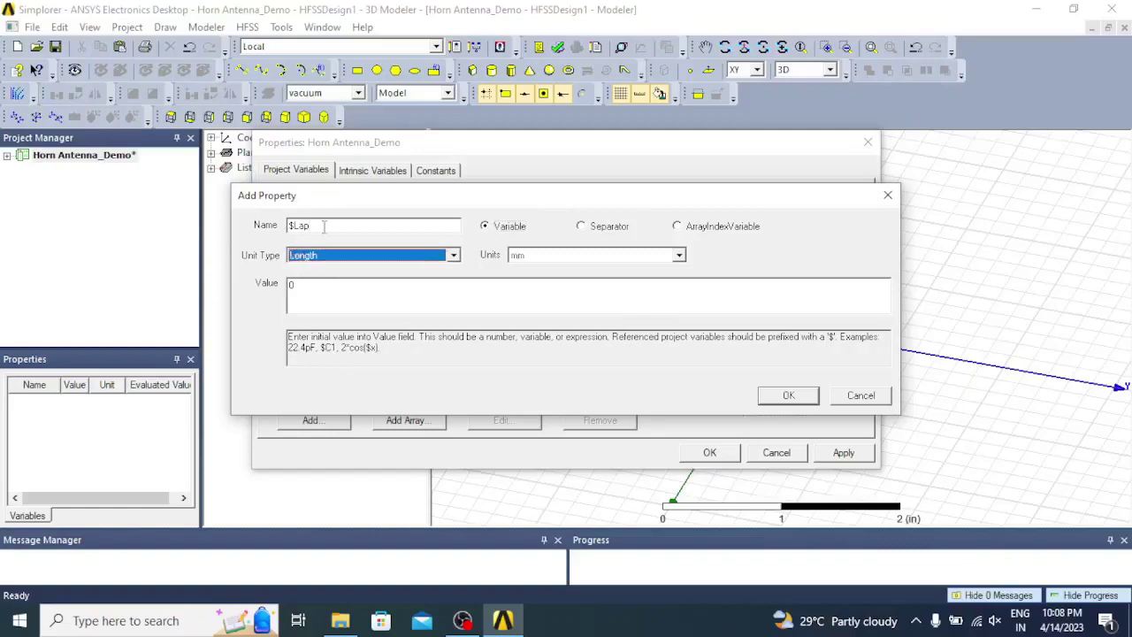
key(Tab)
key(i)
key(Tab)
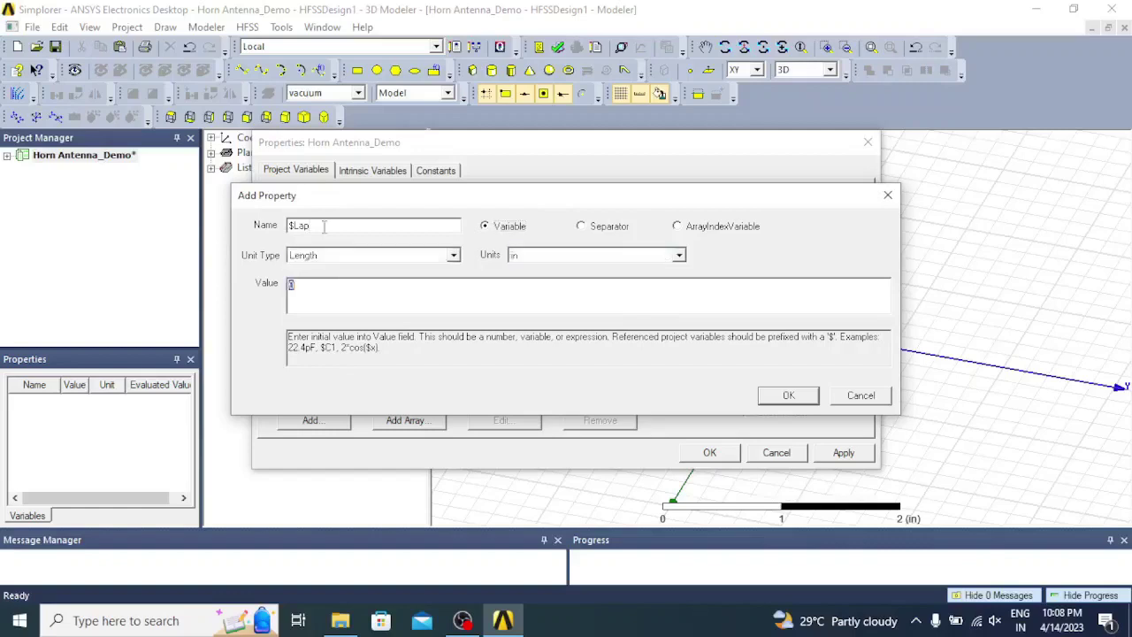
text(3.975)
click(788, 395)
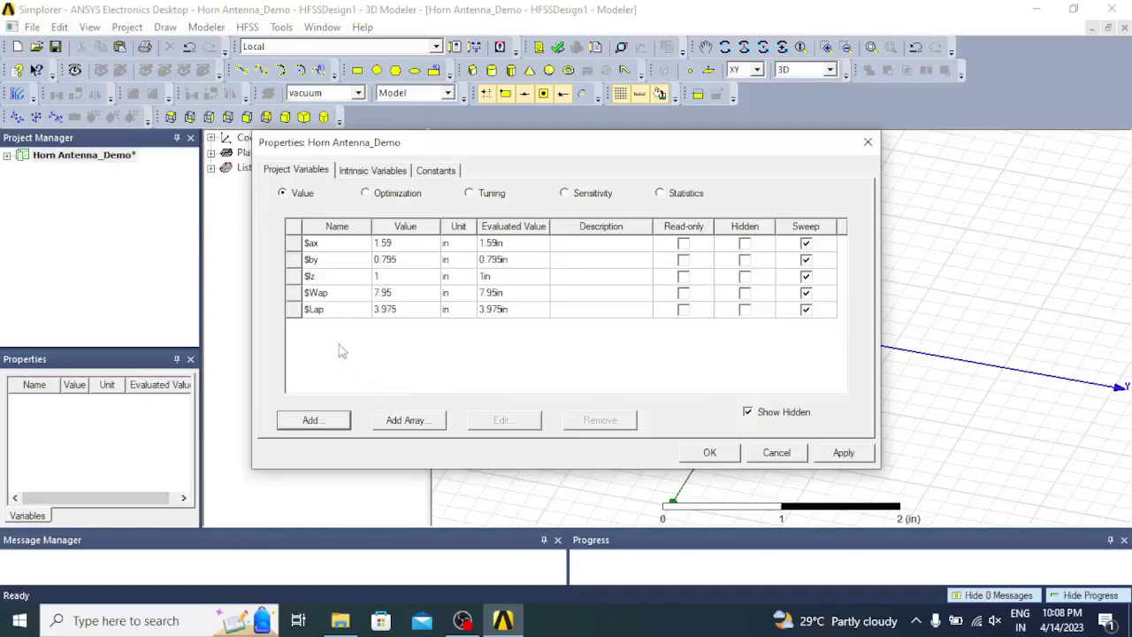
Add a project variable $Swap of unit type Length in inches with value 5
click(311, 420)
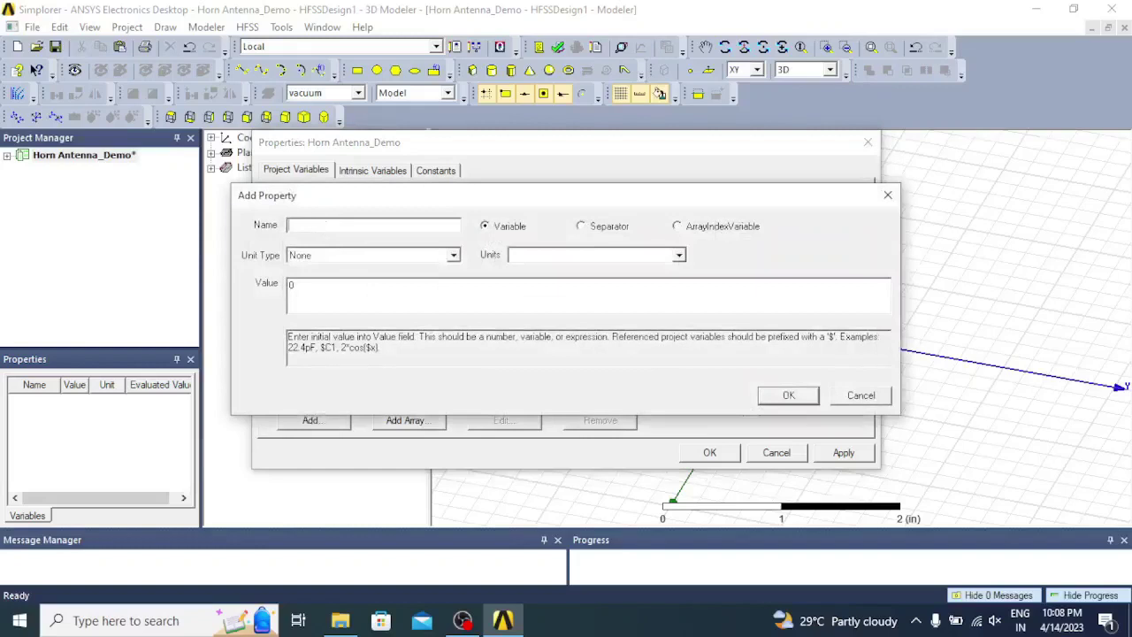
text($Swap)
key(Tab)
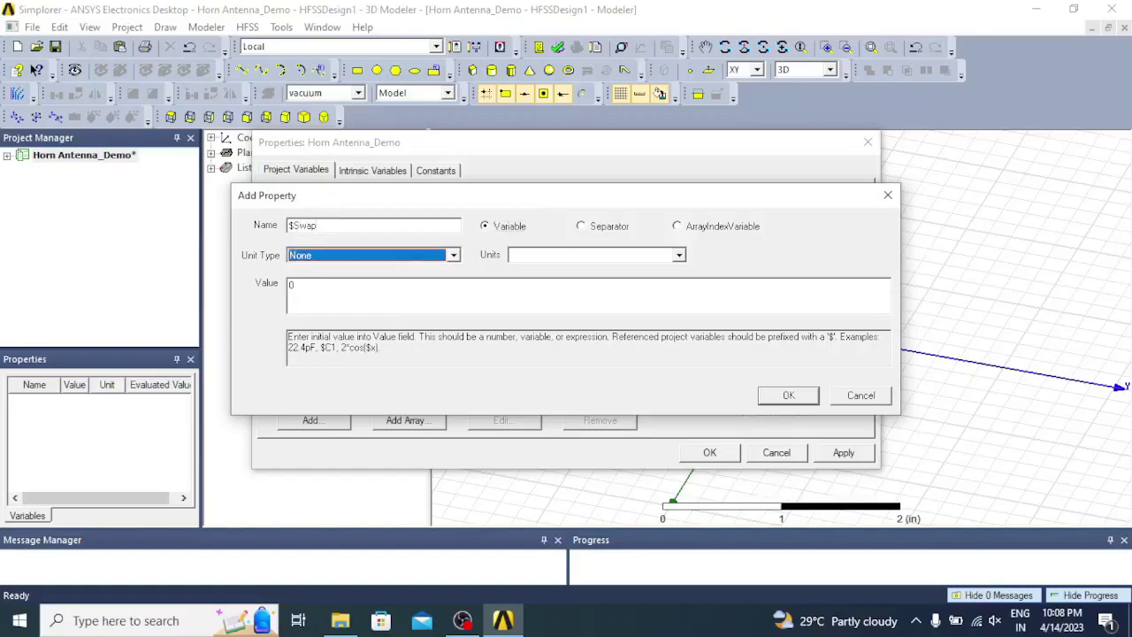
key(l)
key(Tab)
key(i)
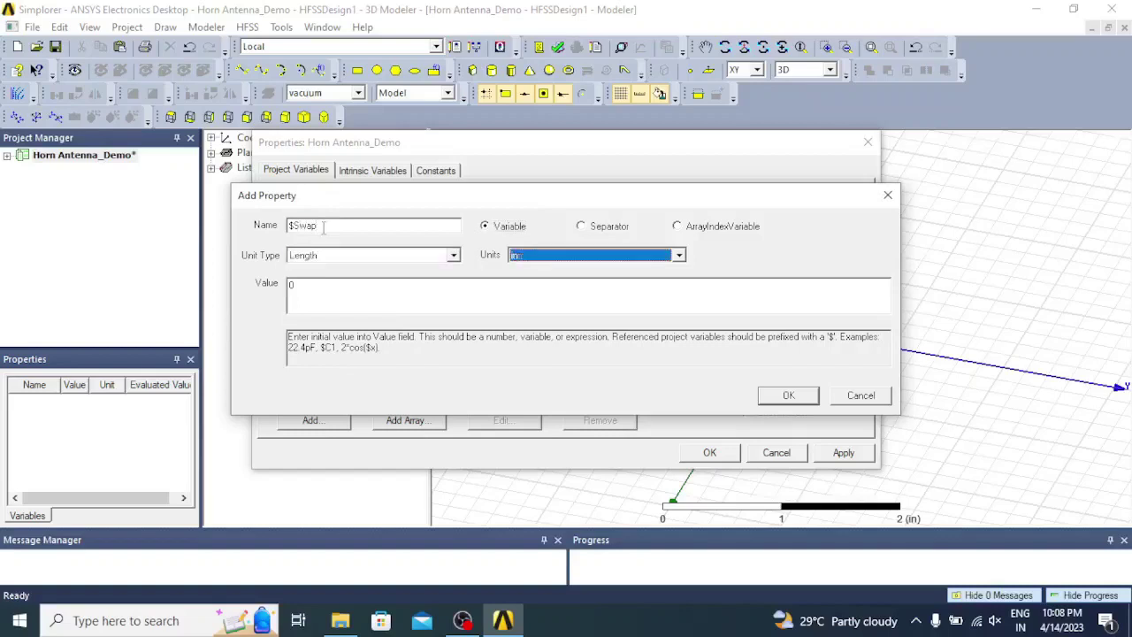
key(Tab)
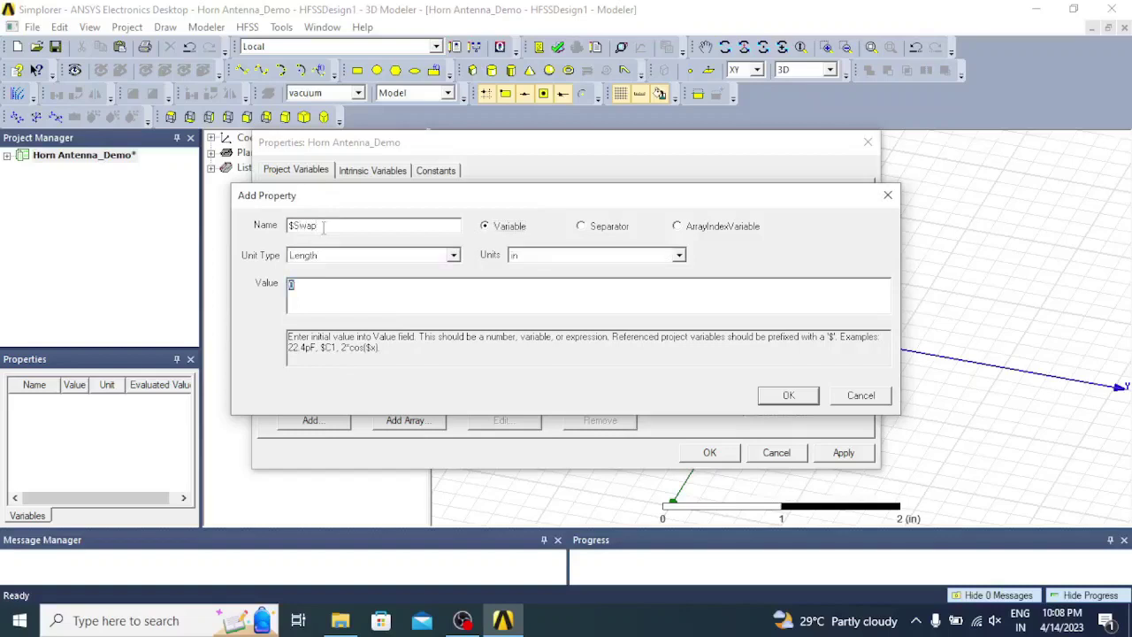
text(5)
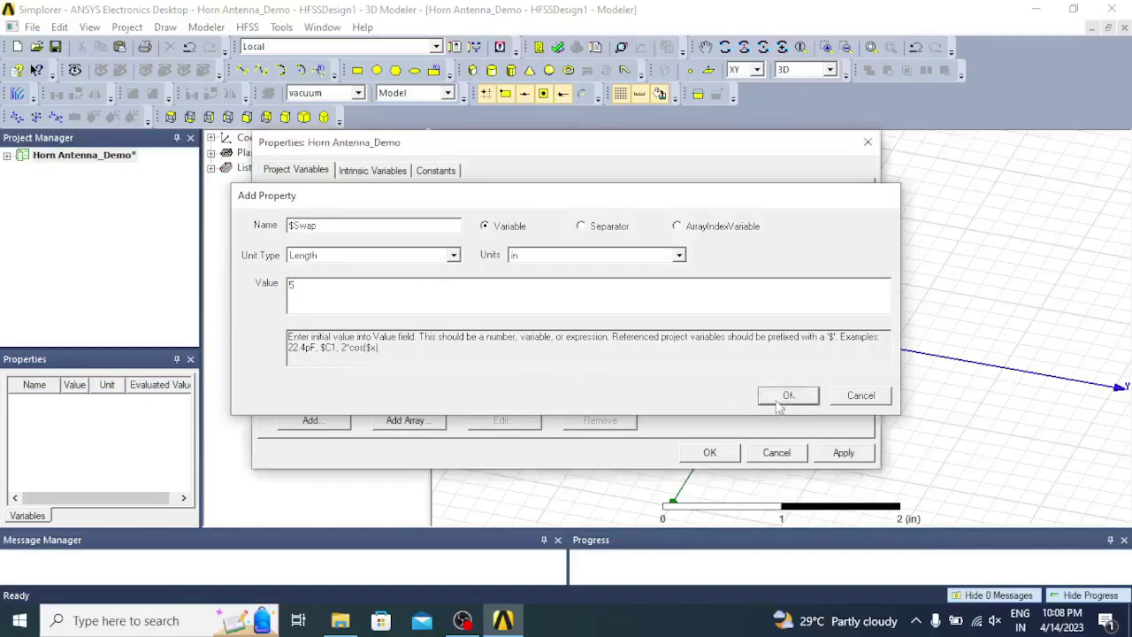
click(787, 397)
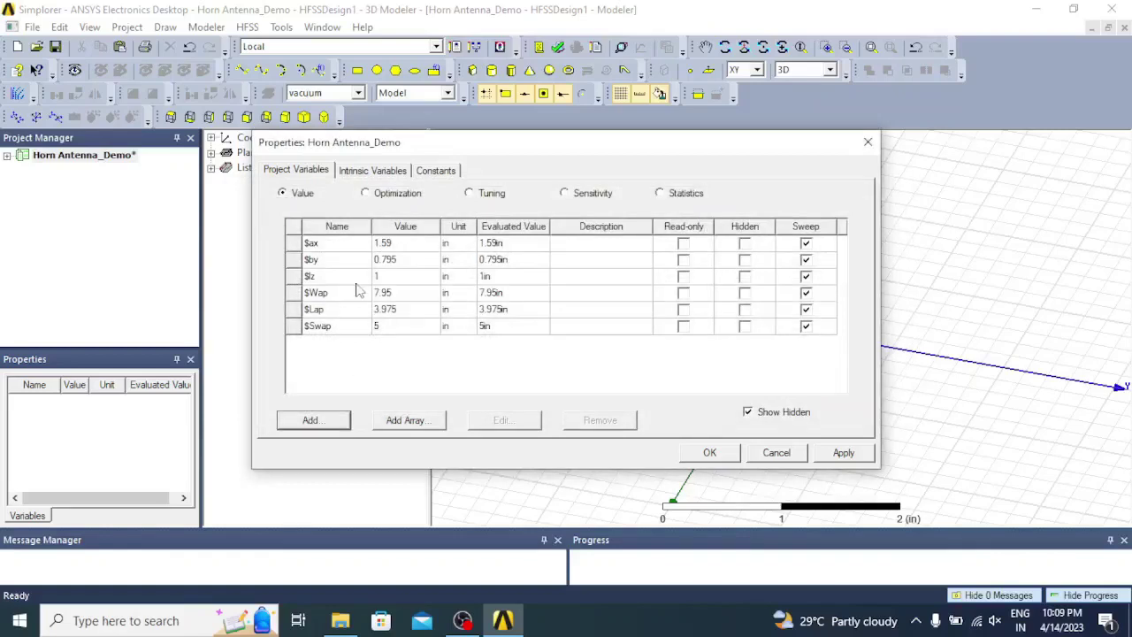
Add a project variable $Wrad of unit type Length in inches with value 8.8
click(312, 420)
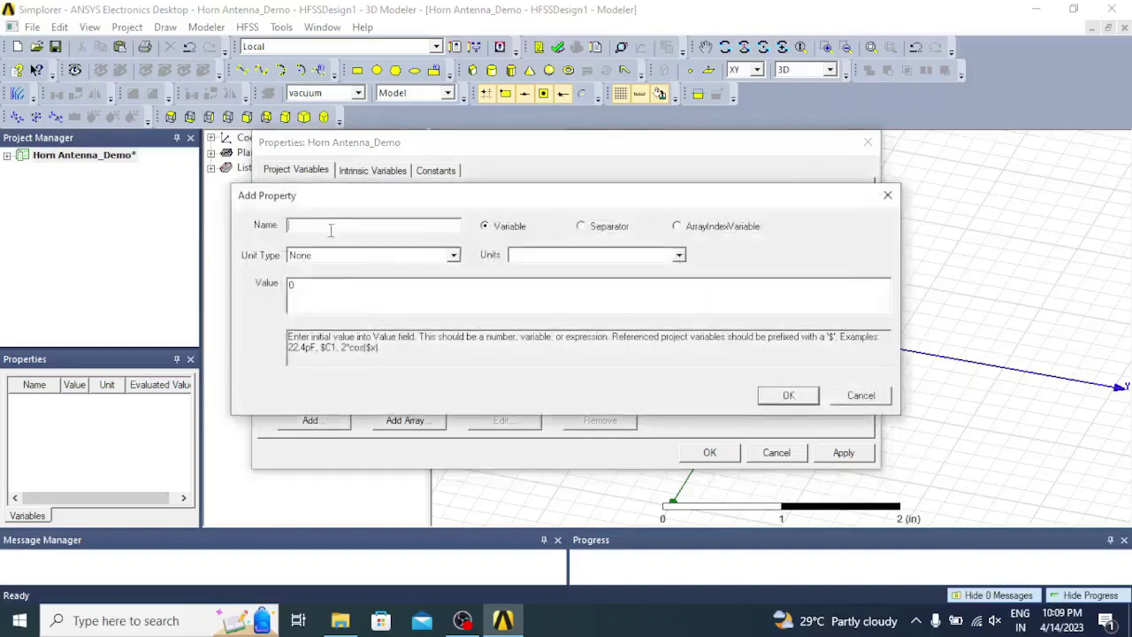
text($Wrad)
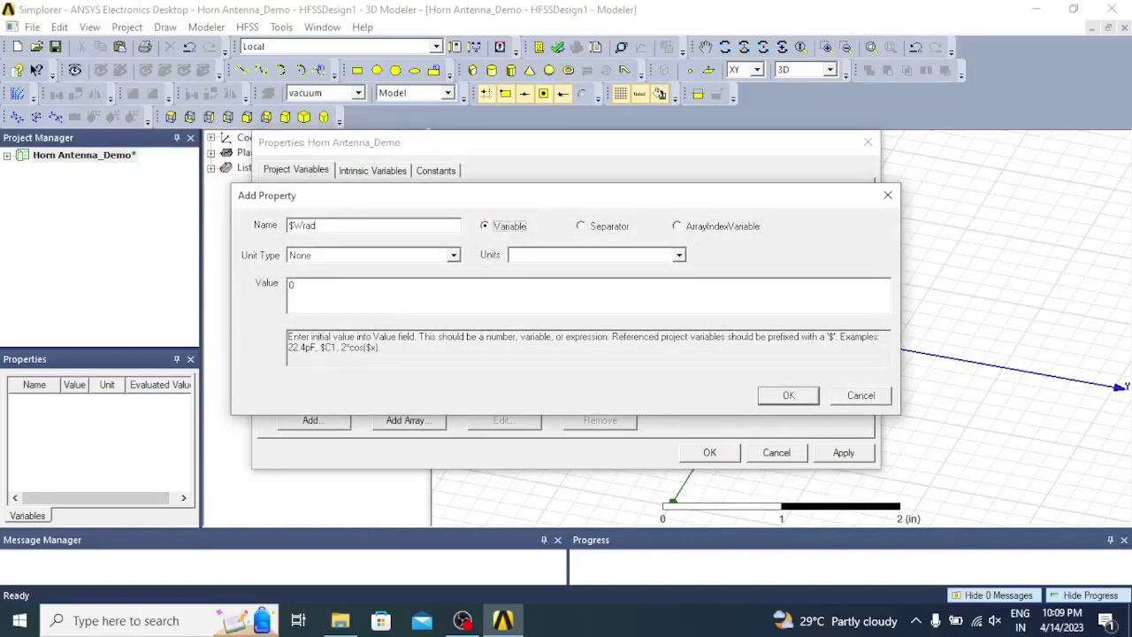
key(Tab)
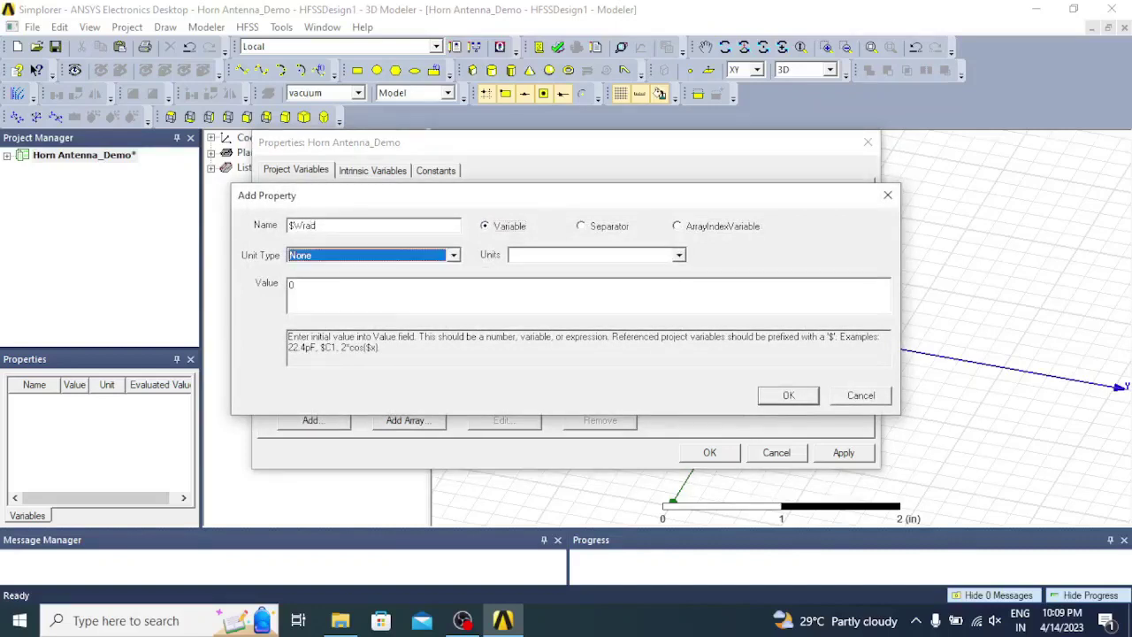
key(Down)
key(Tab)
key(i)
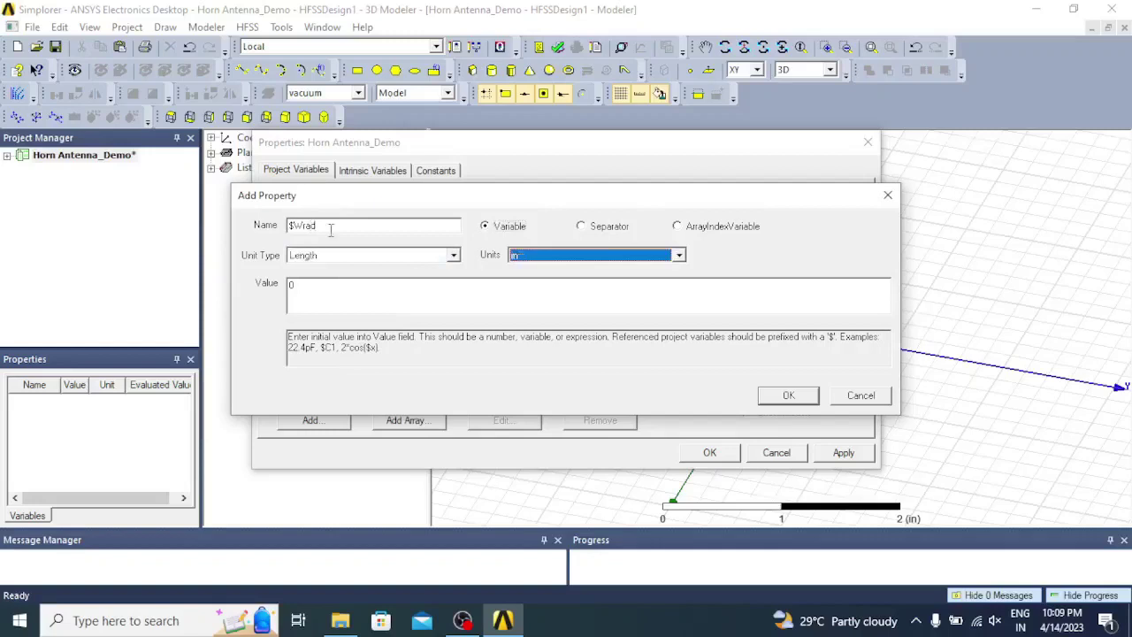
key(Tab)
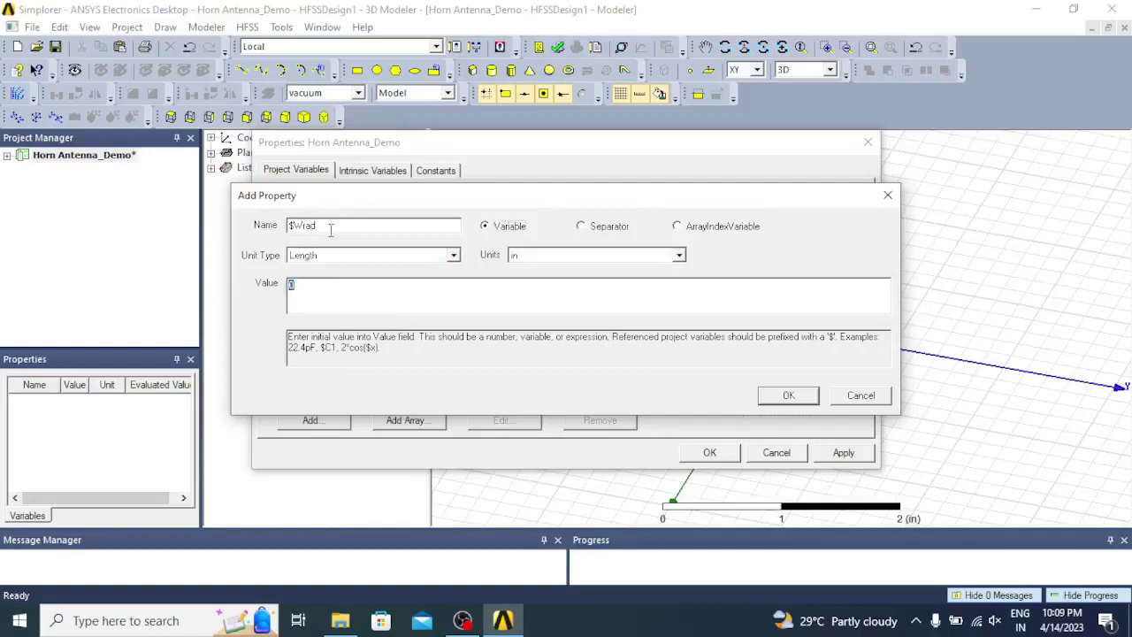
text(8.8)
click(773, 400)
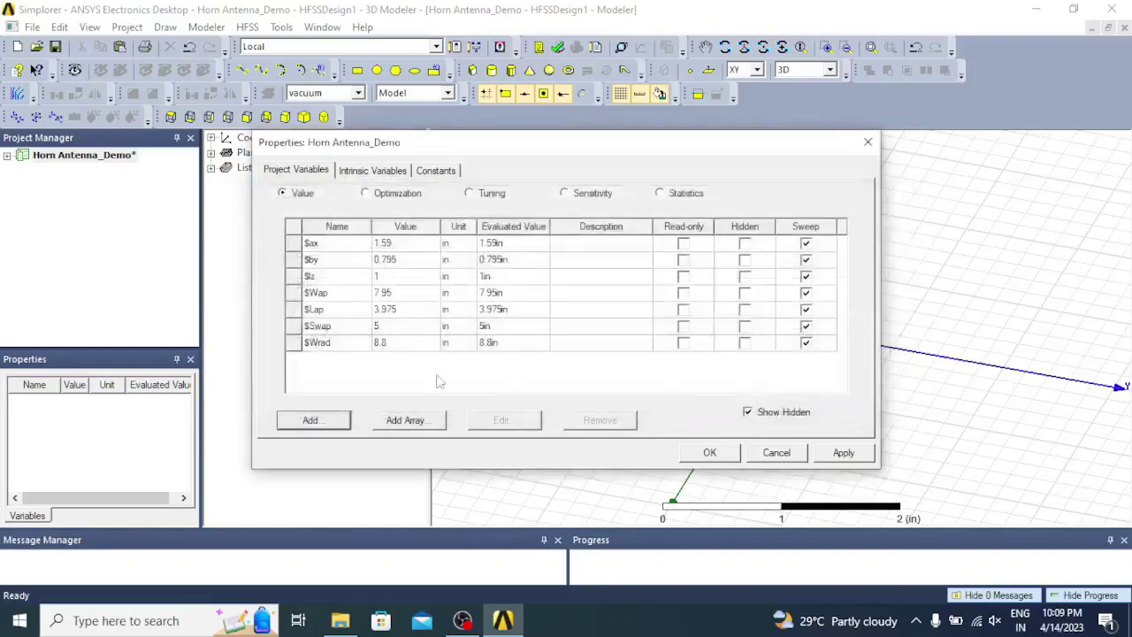
Add a project variable $Lrad of unit type Length in inches with value 4.4
click(312, 420)
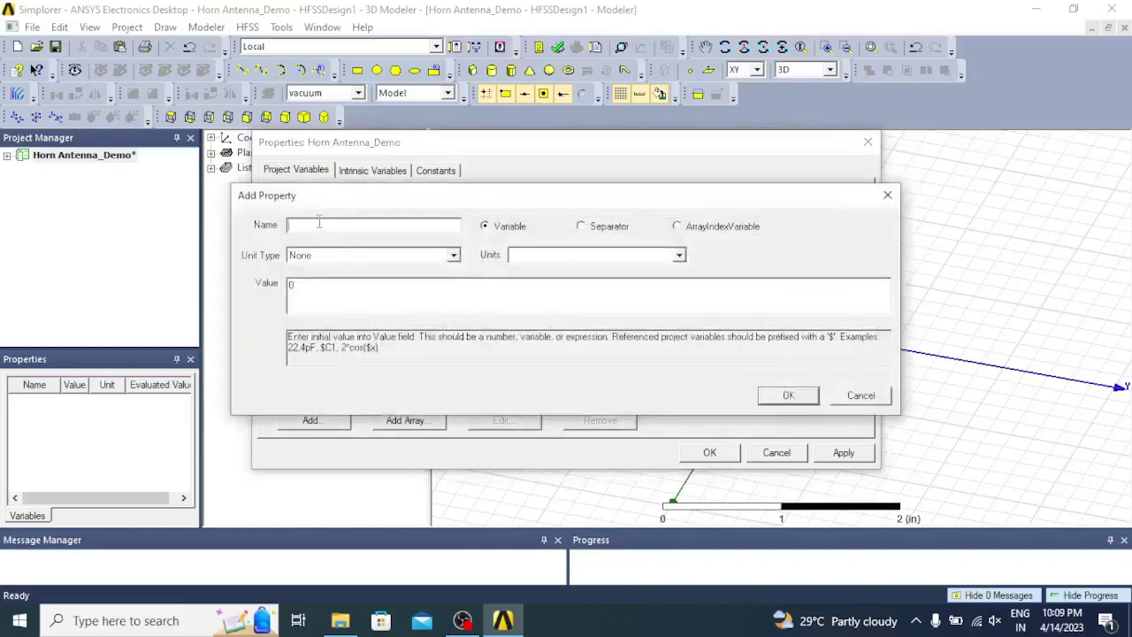
text($Lrad)
key(Tab)
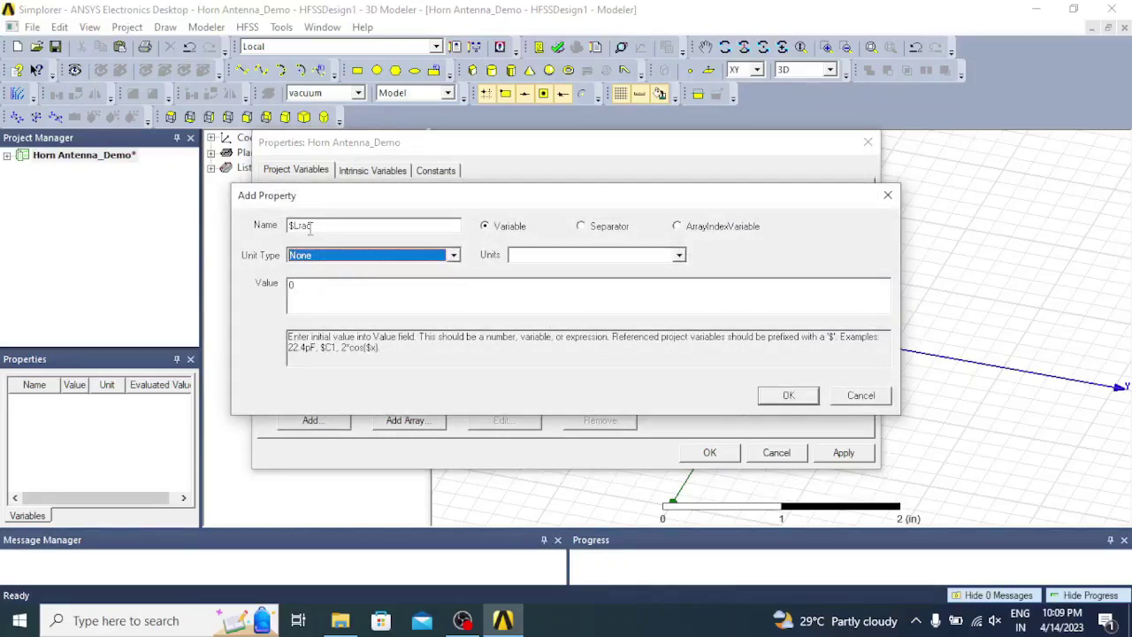
key(l)
key(Tab)
key(i)
key(Tab)
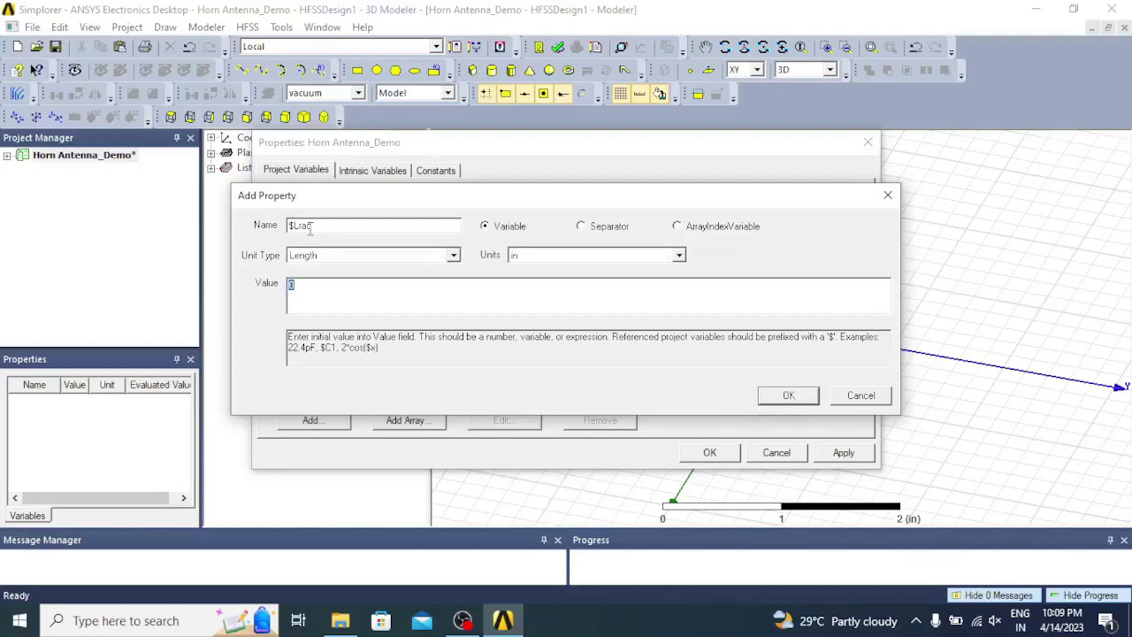
text(4.4)
click(788, 395)
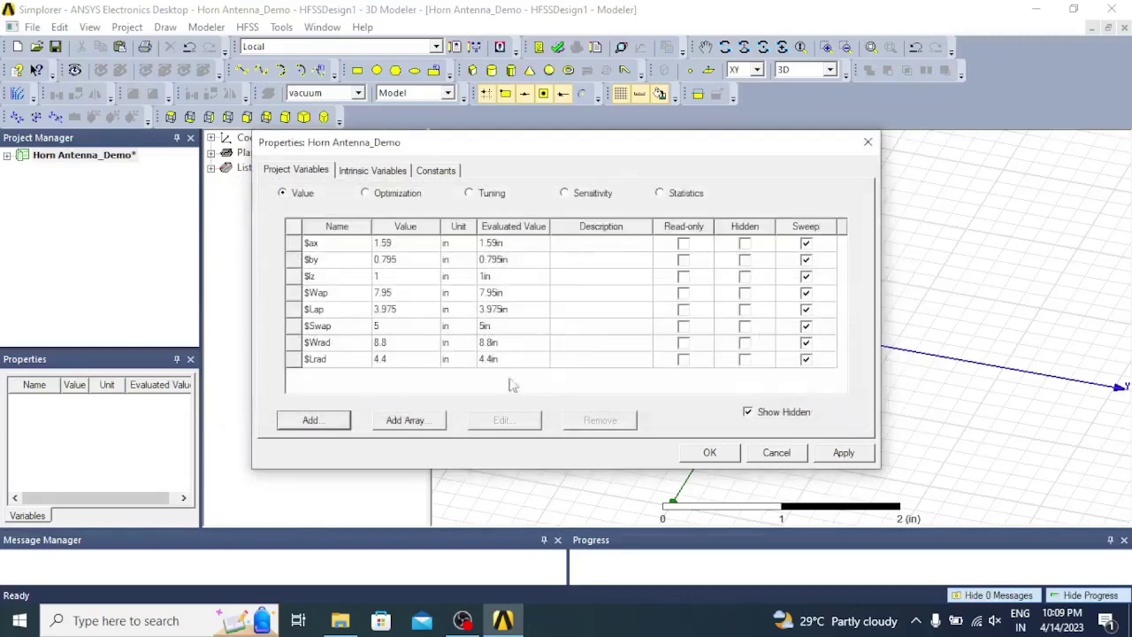
Add a project variable $Zrad of unit type Length in millimetres with value 15
click(313, 420)
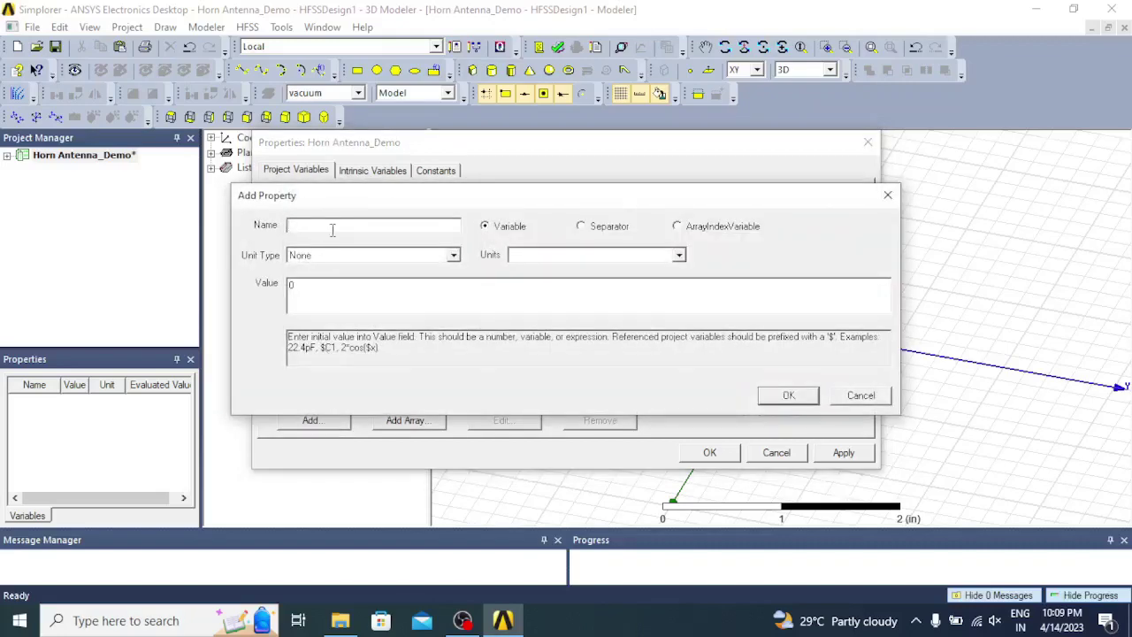
text($)
text(C)
text(rad)
key(Tab)
key(Tab)
key(Down)
key(Tab)
key(Tab)
text(15)
click(788, 395)
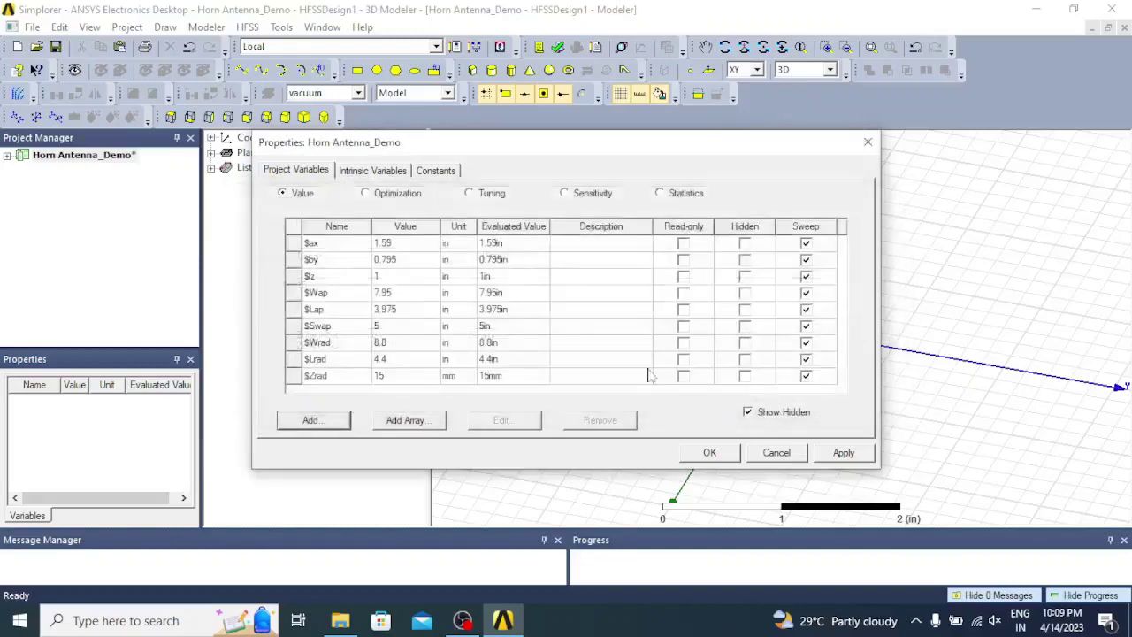
Change the unit of $Zrad to inches, and apply the project variables
click(450, 376)
click(476, 262)
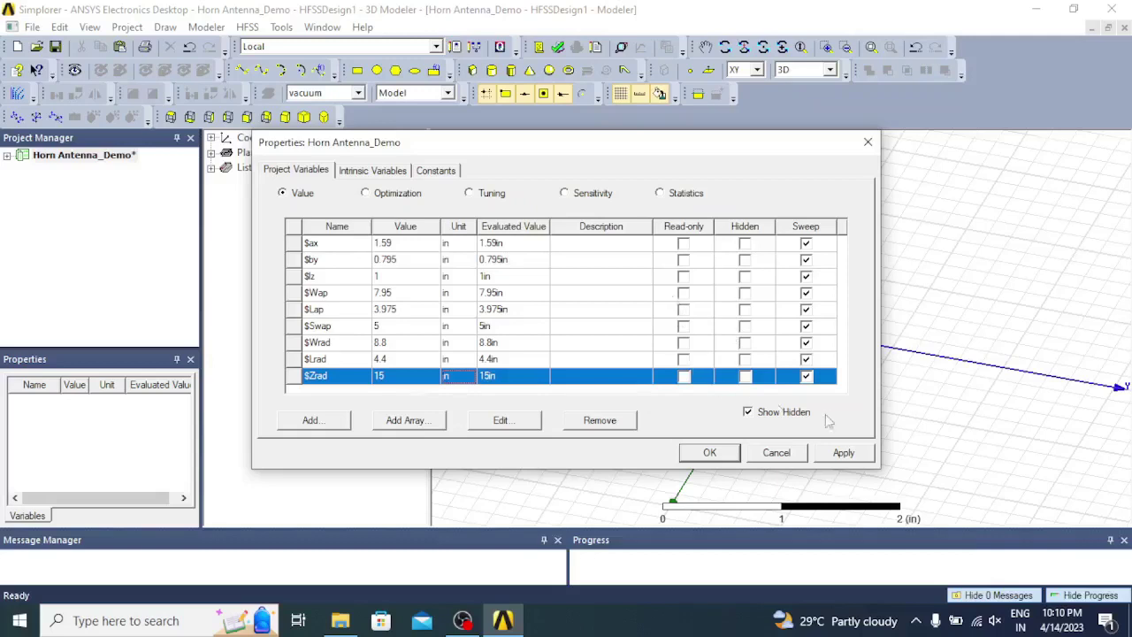
click(844, 345)
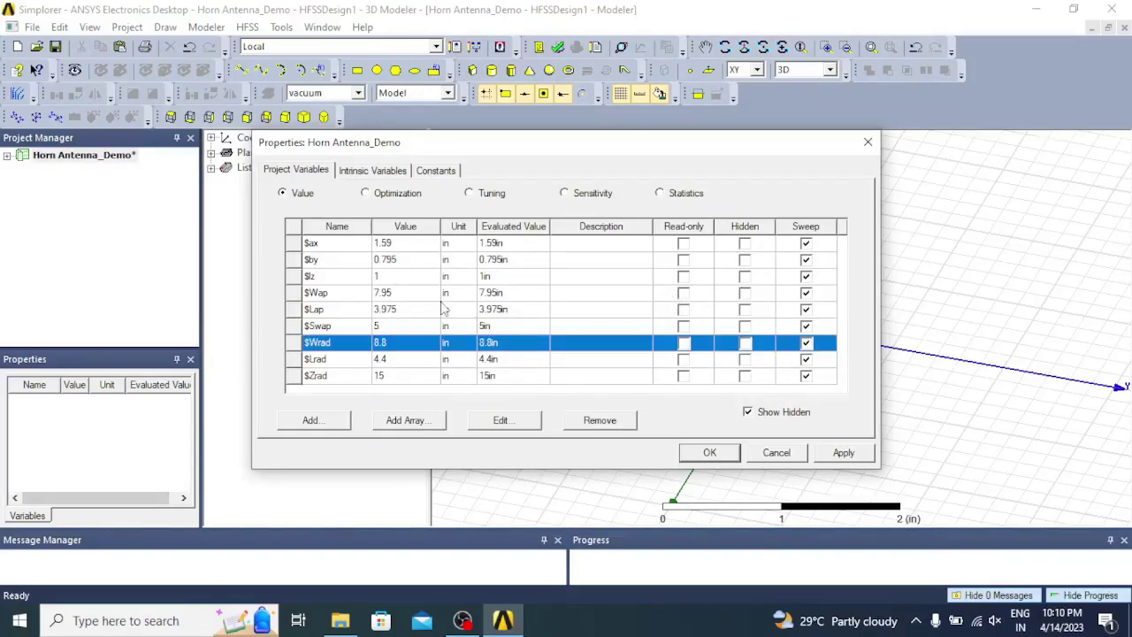
click(844, 455)
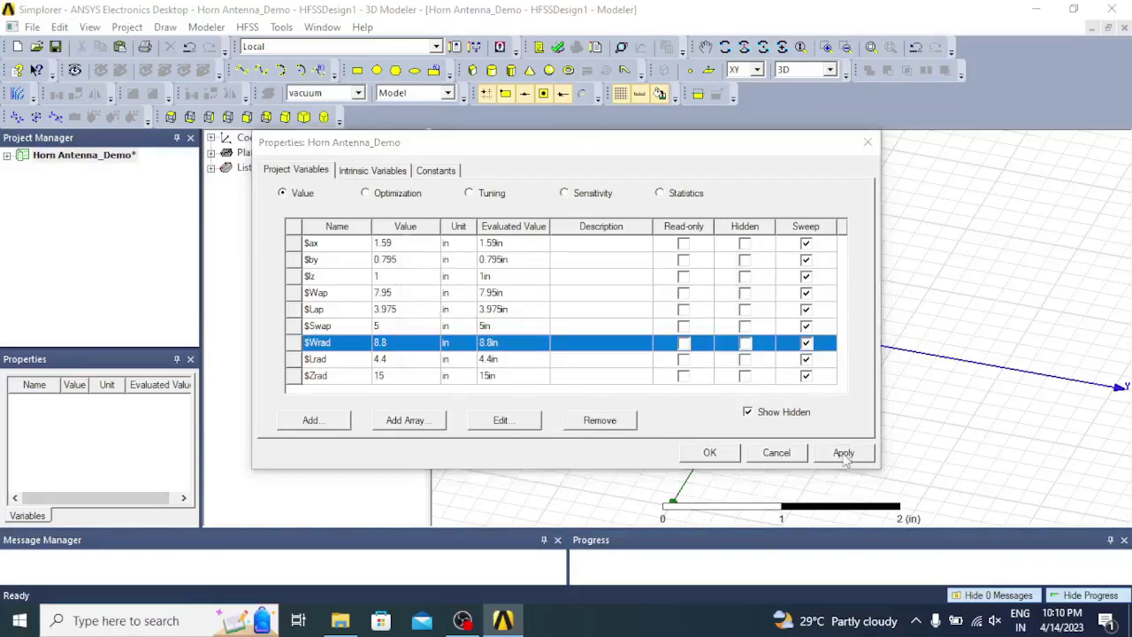
click(637, 354)
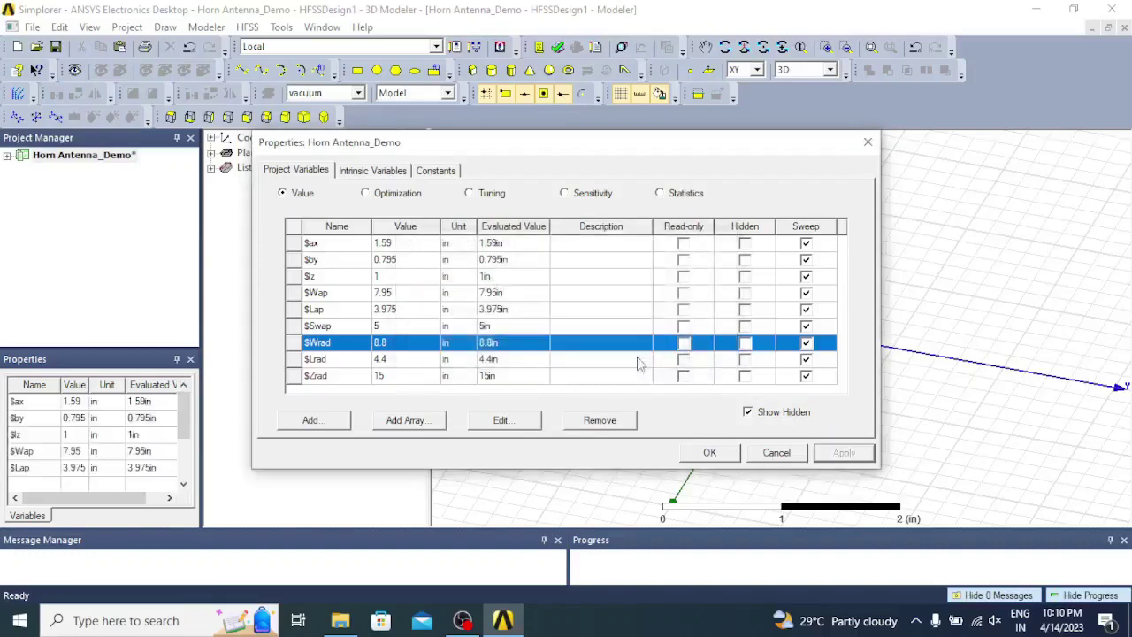
click(712, 452)
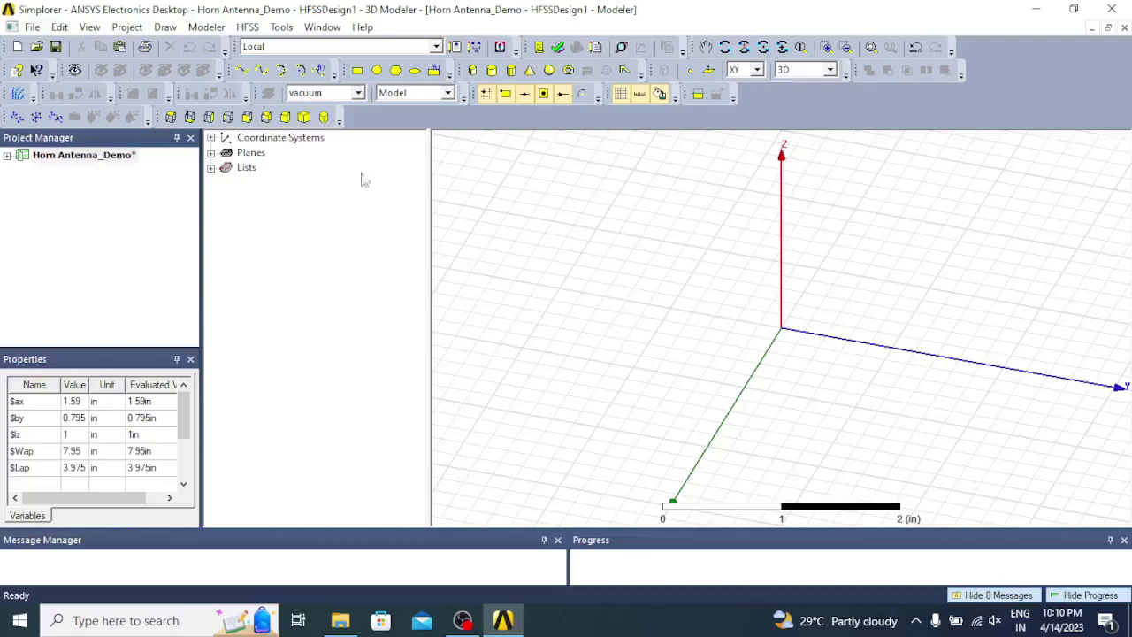
Draw a box near the origin, about 0.2 in along X, 1.6 in along Y and 0.6 in high
click(473, 72)
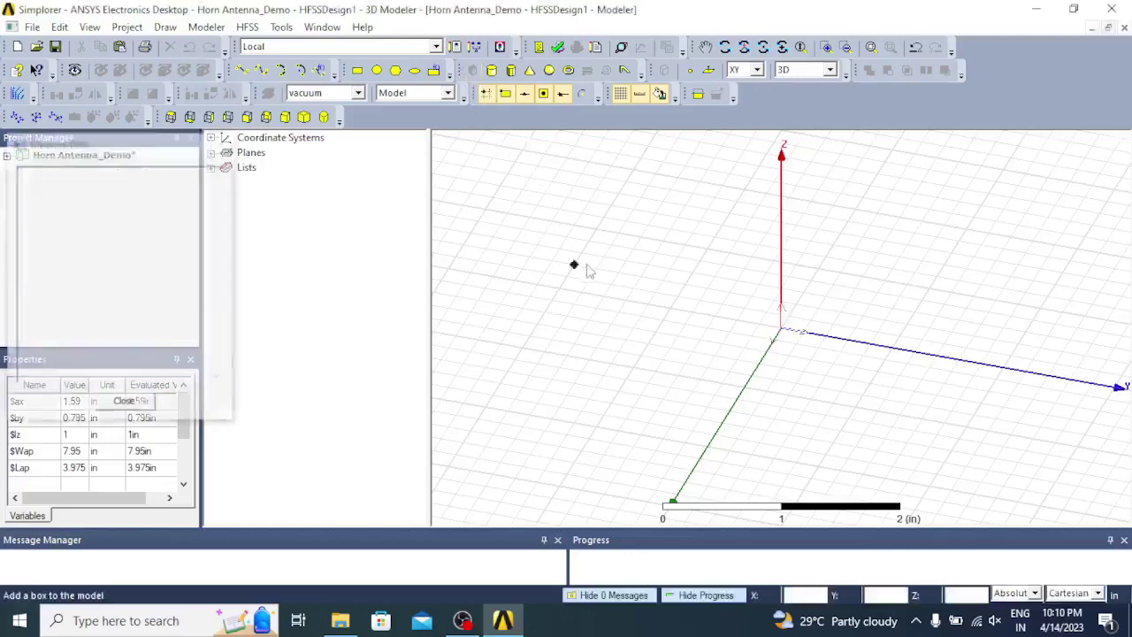
click(634, 291)
click(801, 329)
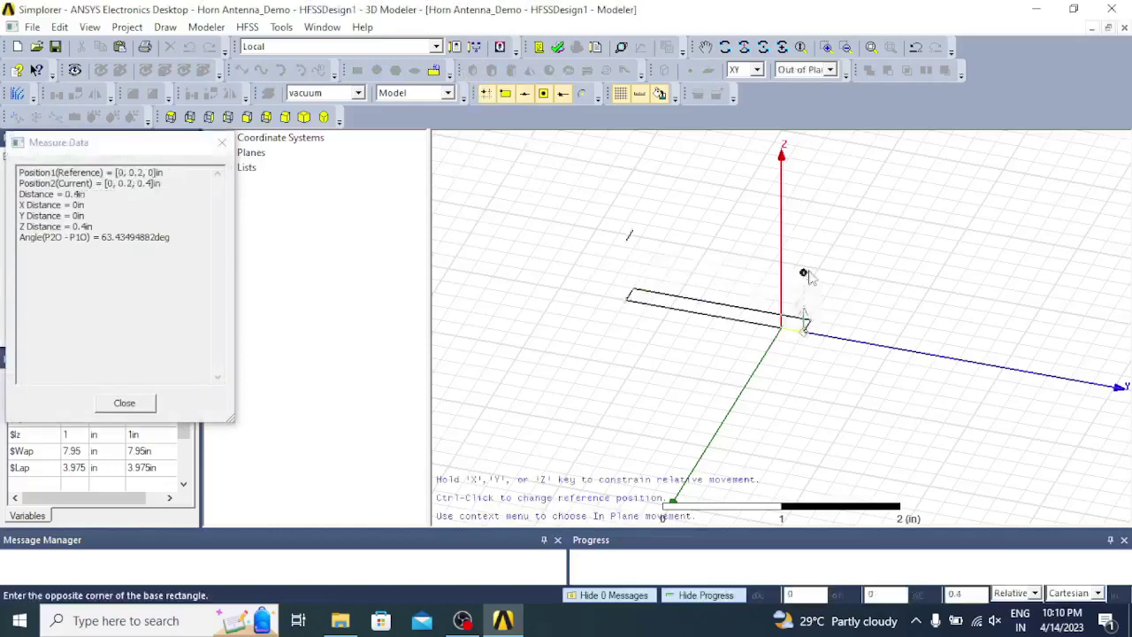
click(807, 259)
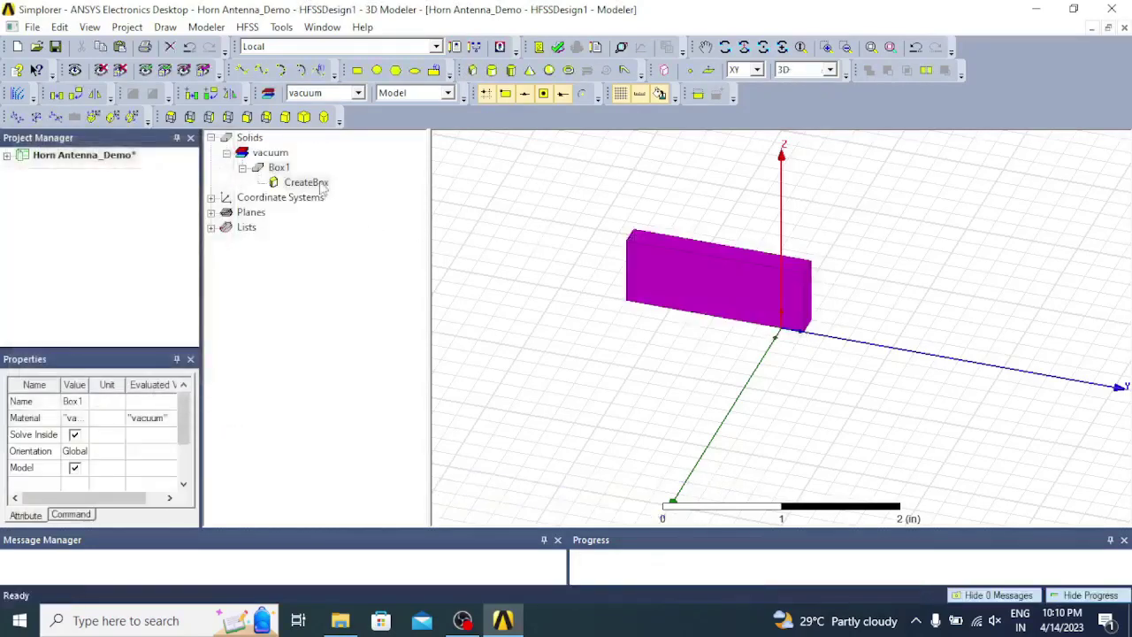
Rename the new box as Waveguide and set its color to light gray (RGB 192, 192, 192)
double_click(279, 168)
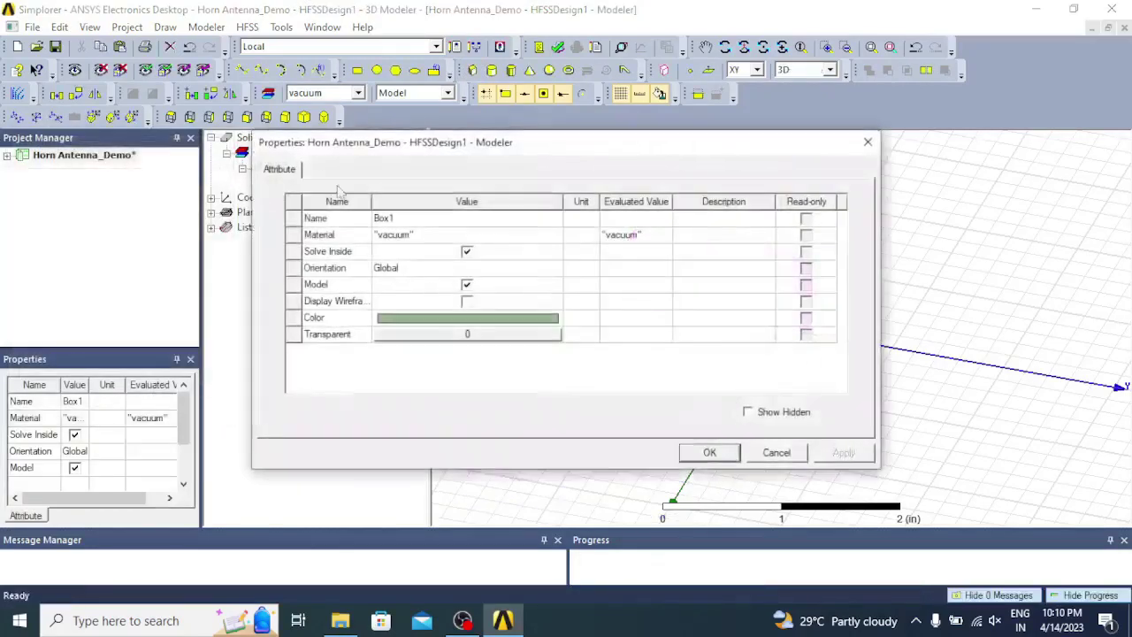
click(413, 219)
text(Wave)
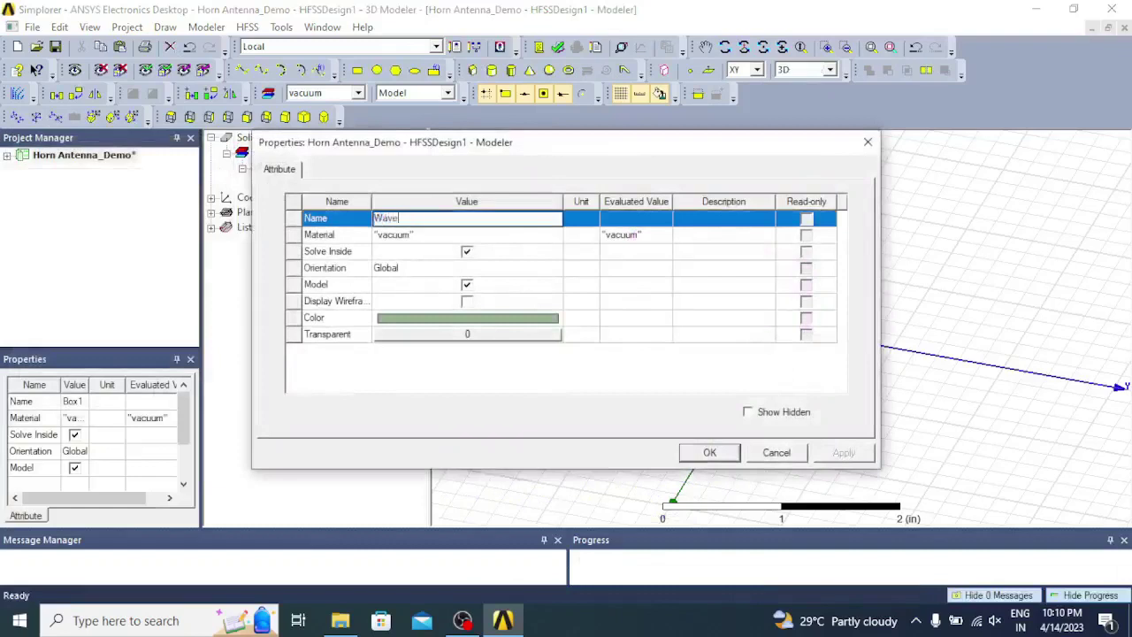
text(guide)
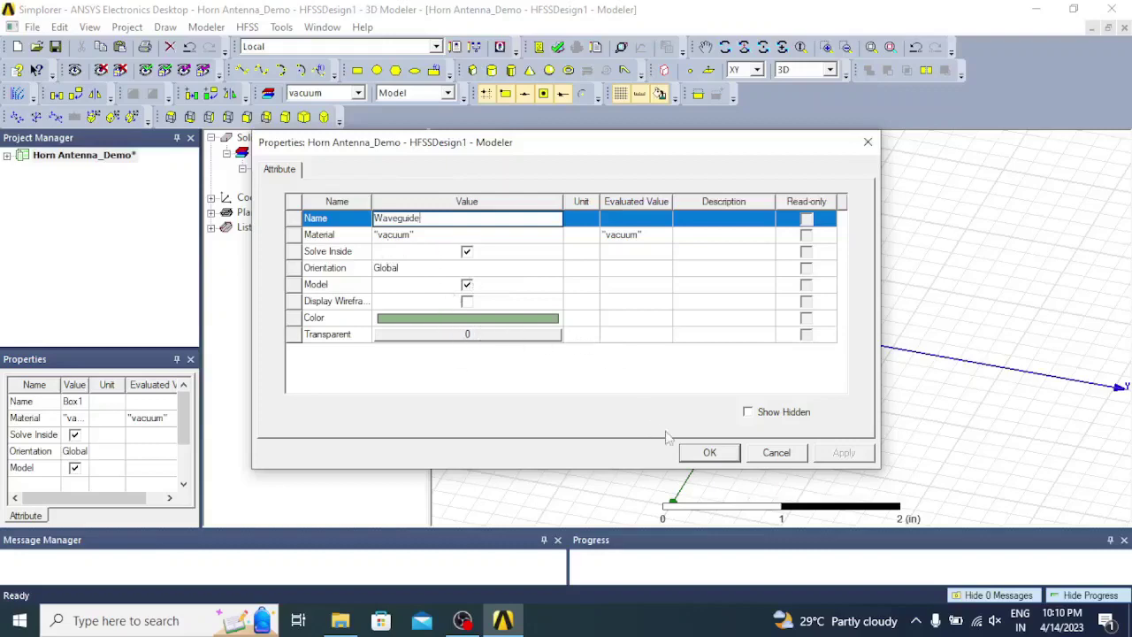
click(549, 319)
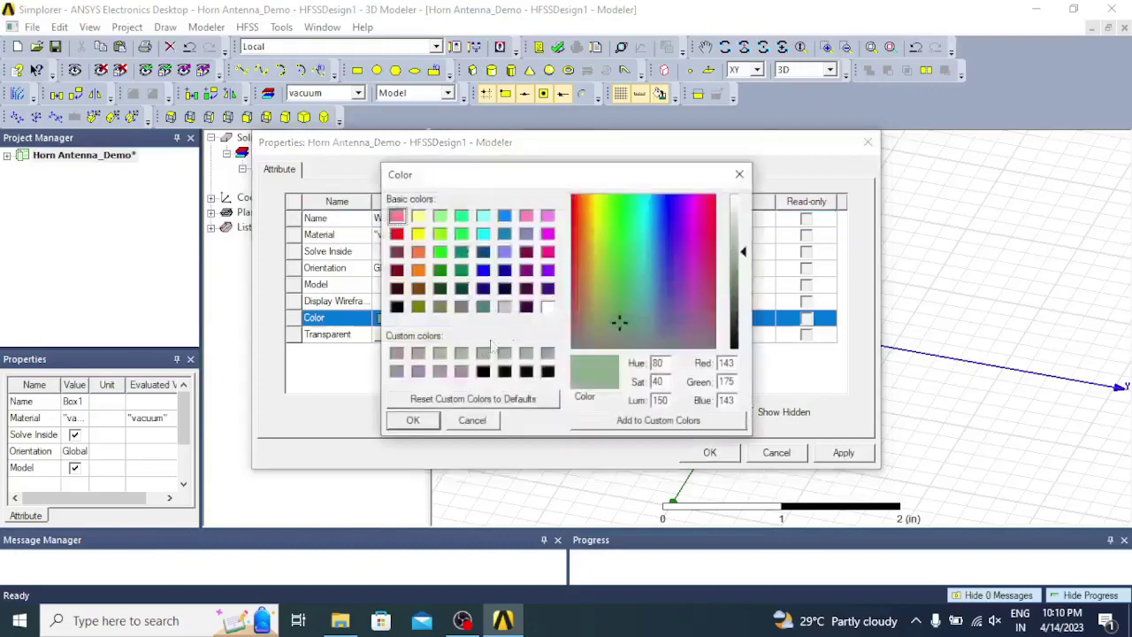
click(504, 307)
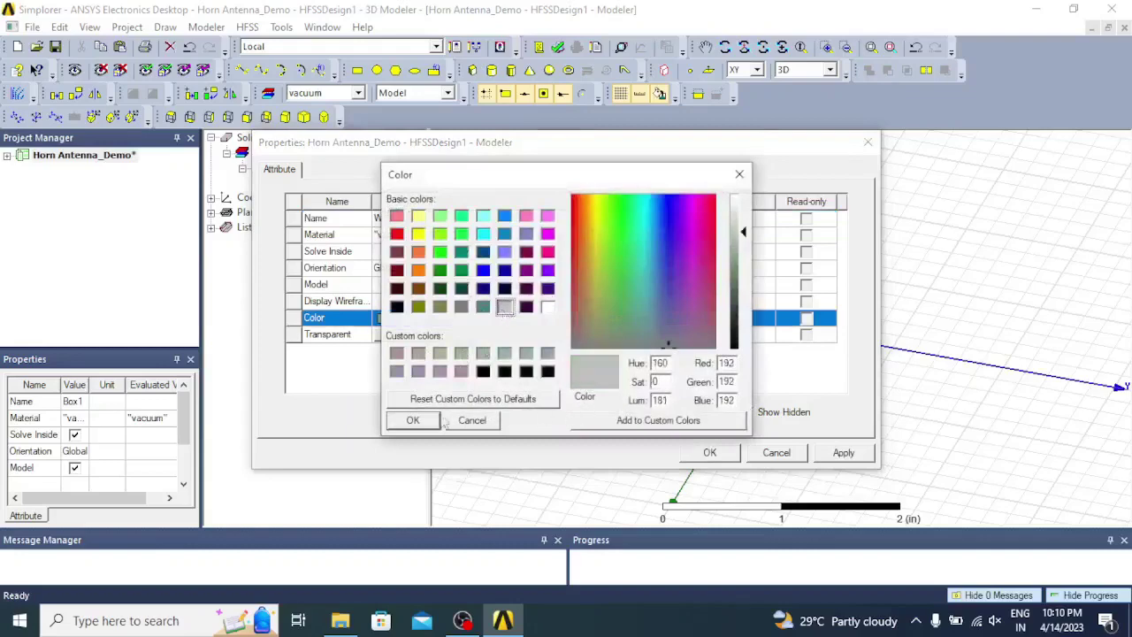
click(429, 420)
click(818, 455)
click(721, 453)
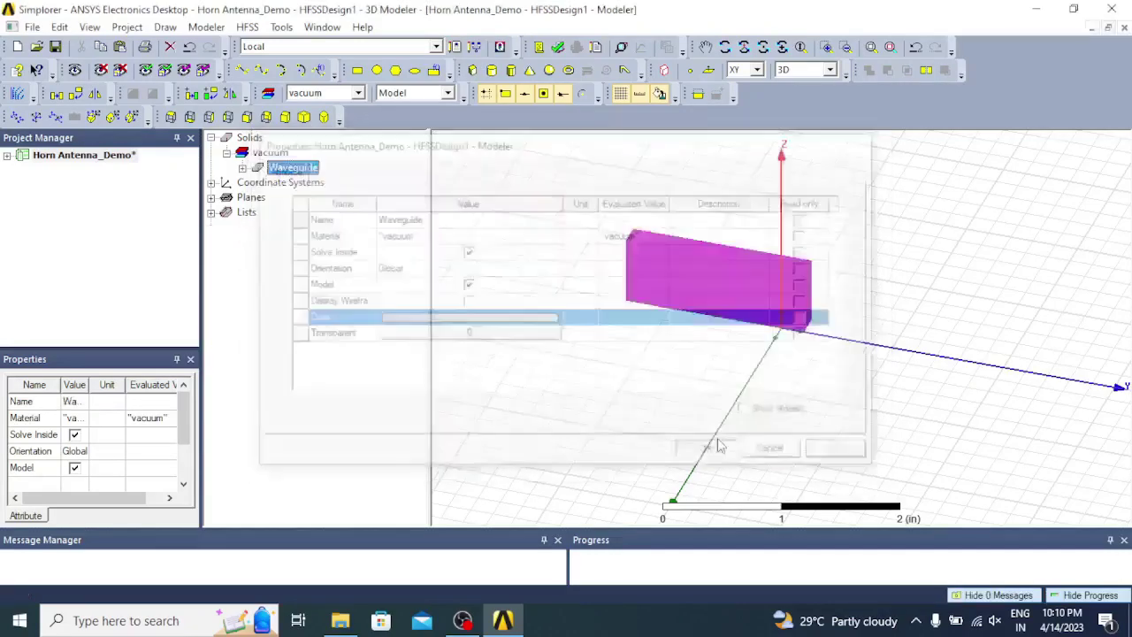
click(549, 286)
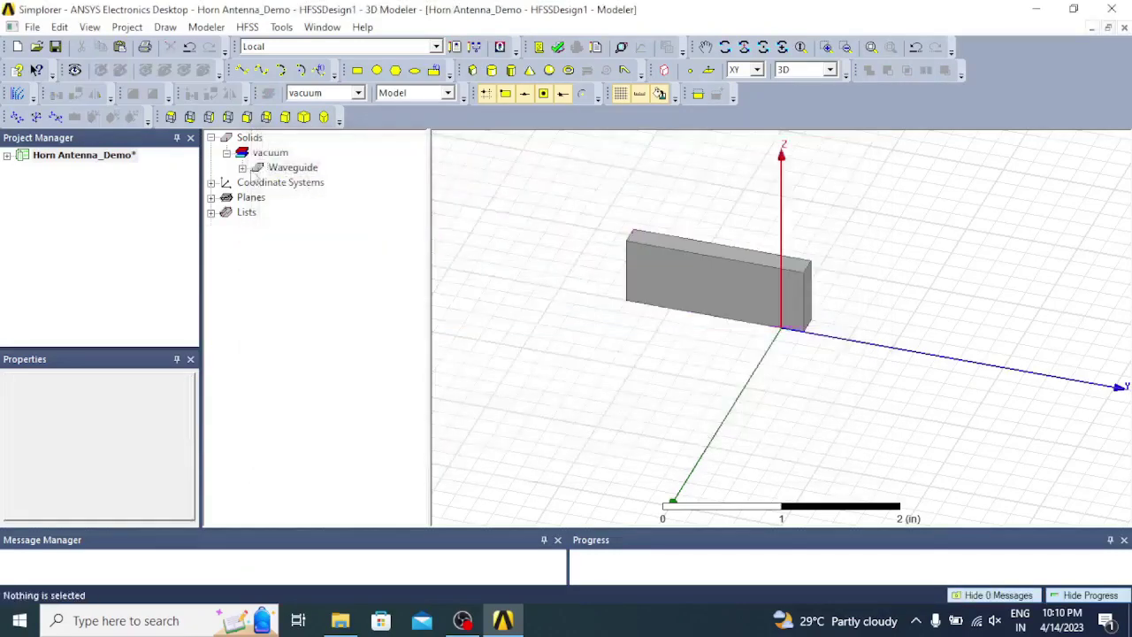
Set the position of the Waveguide box to -$ax/2, -$by/2, 0
click(242, 168)
double_click(298, 182)
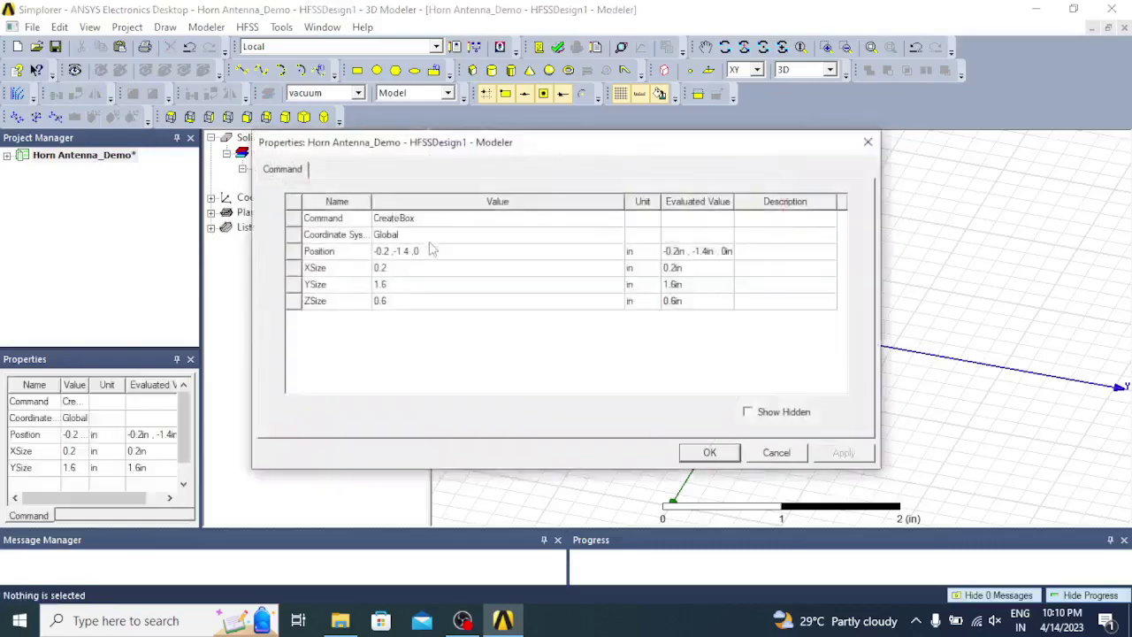
click(435, 255)
click(436, 252)
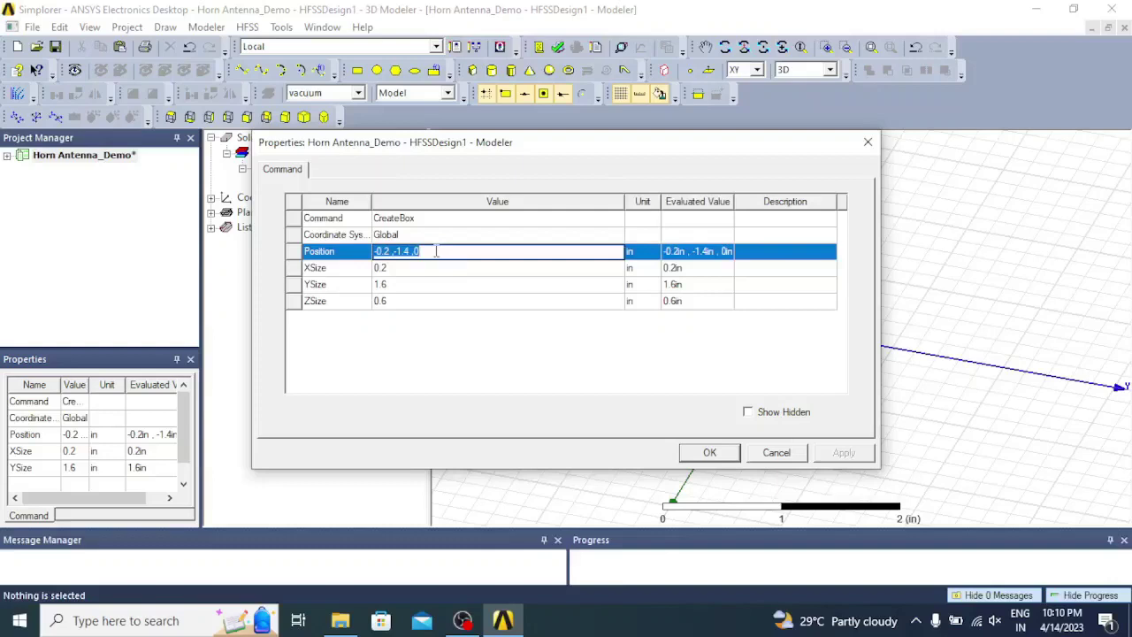
key(BackSpace)
text($ax/2,-$)
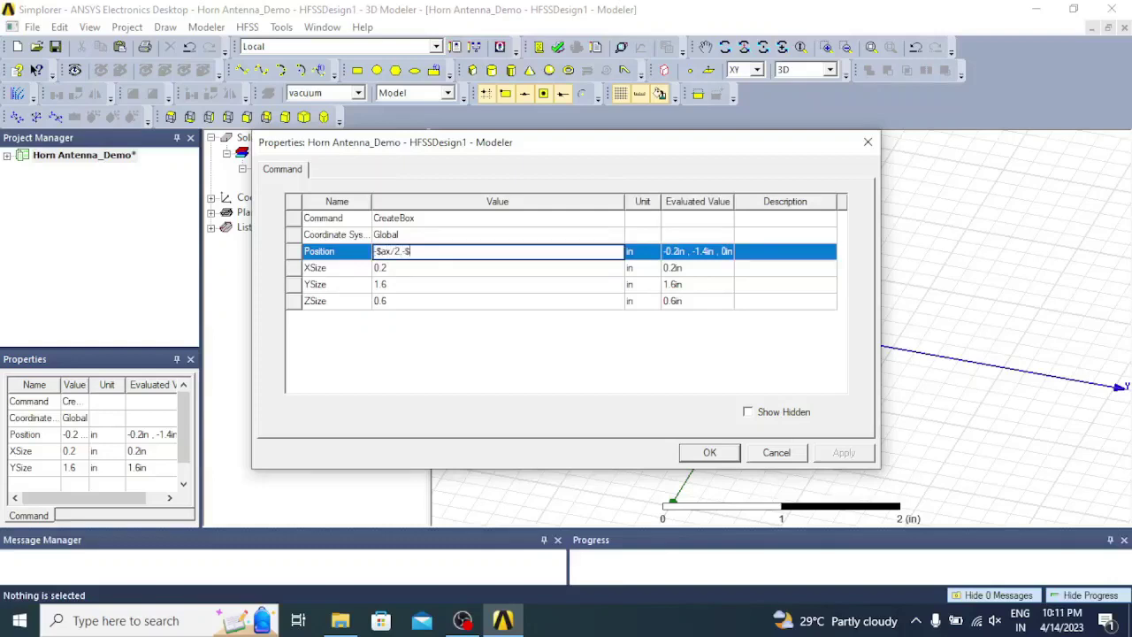
text(by/2)
text(,$)
key(BackSpace)
text(0)
Set the Waveguide box's XSize to $ax, YSize to $by and ZSize to $lz, and apply the changes
click(398, 268)
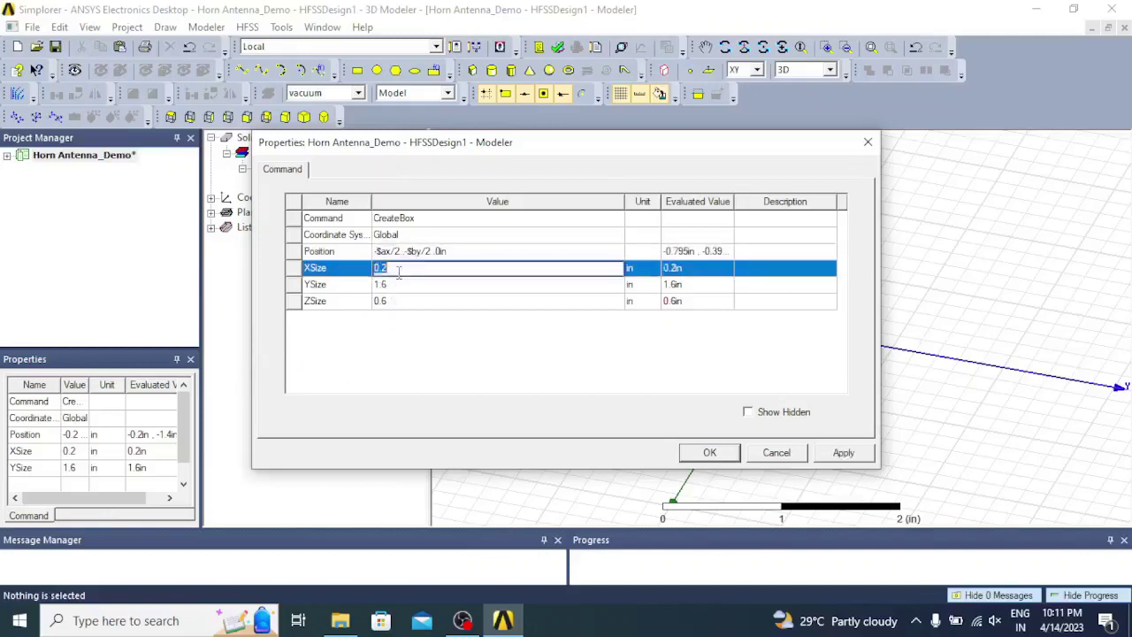
text($ax)
click(398, 279)
text($)
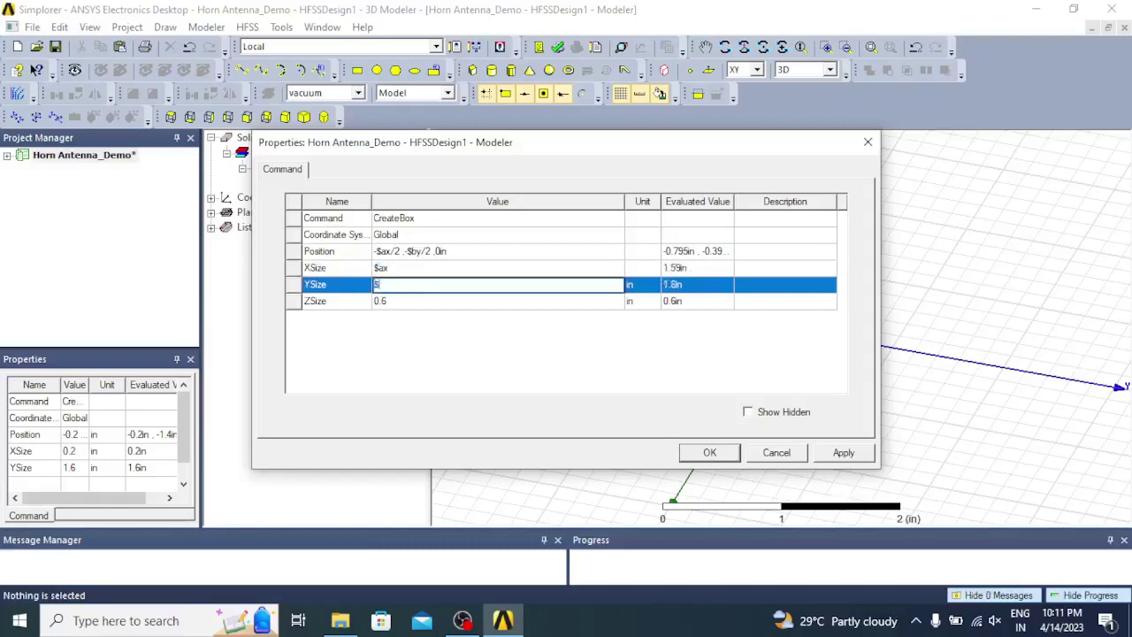
text(by)
key(Return)
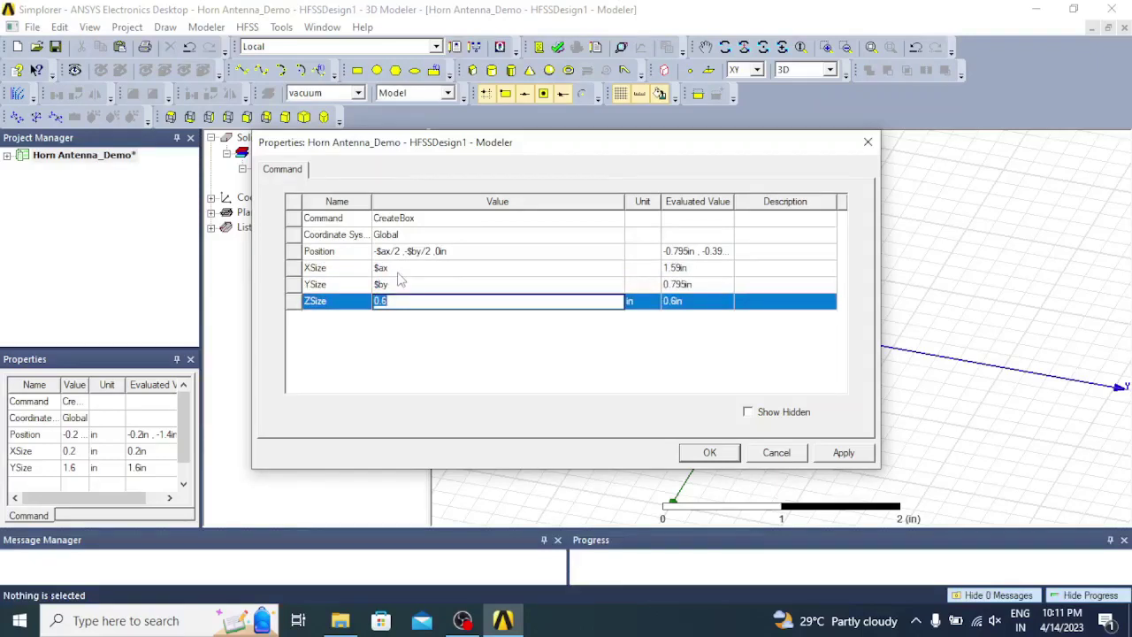
text($lz)
click(844, 453)
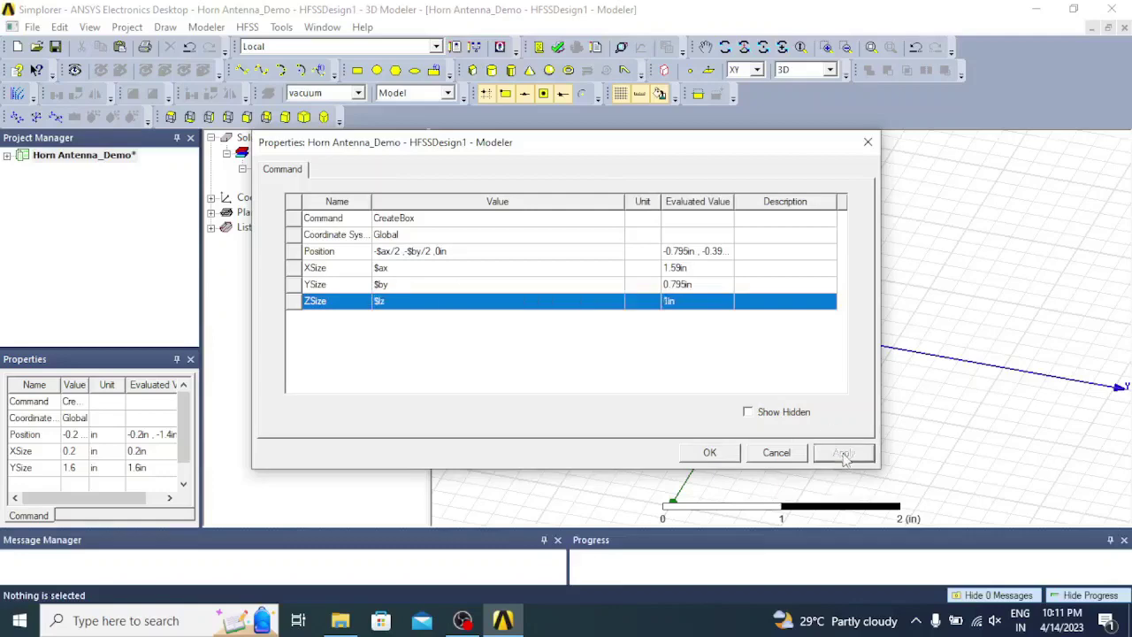
click(711, 453)
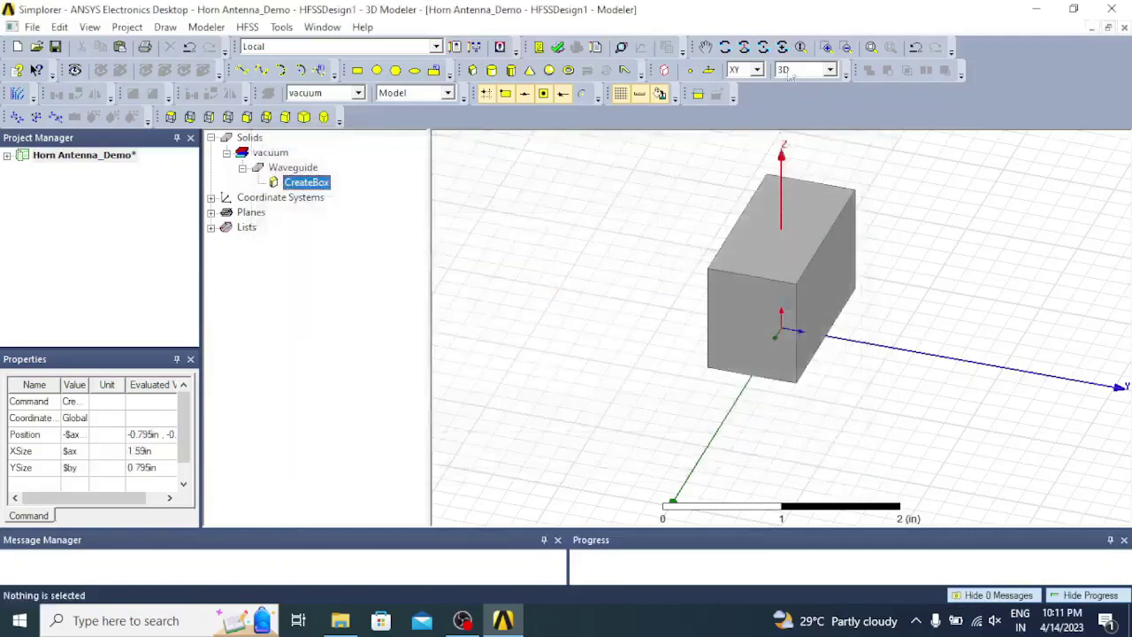
Draw a rectangle on the XY plane beside the Waveguide box, about 0.8 in along X and 1.2 in along Y
click(744, 47)
drag(790, 194, 904, 238)
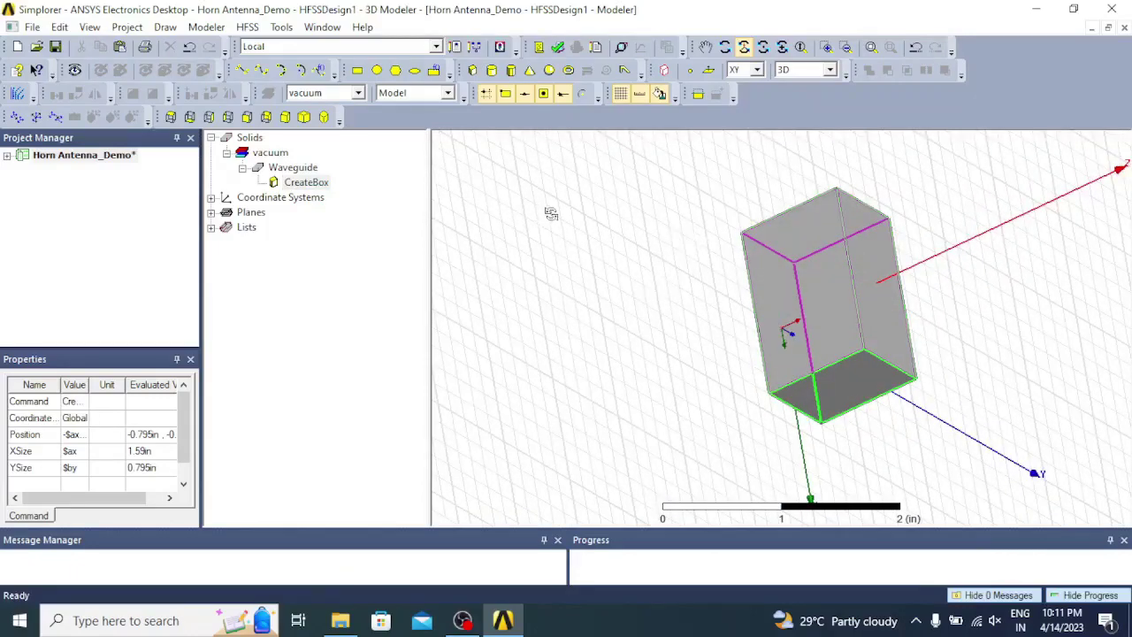
click(360, 78)
click(601, 244)
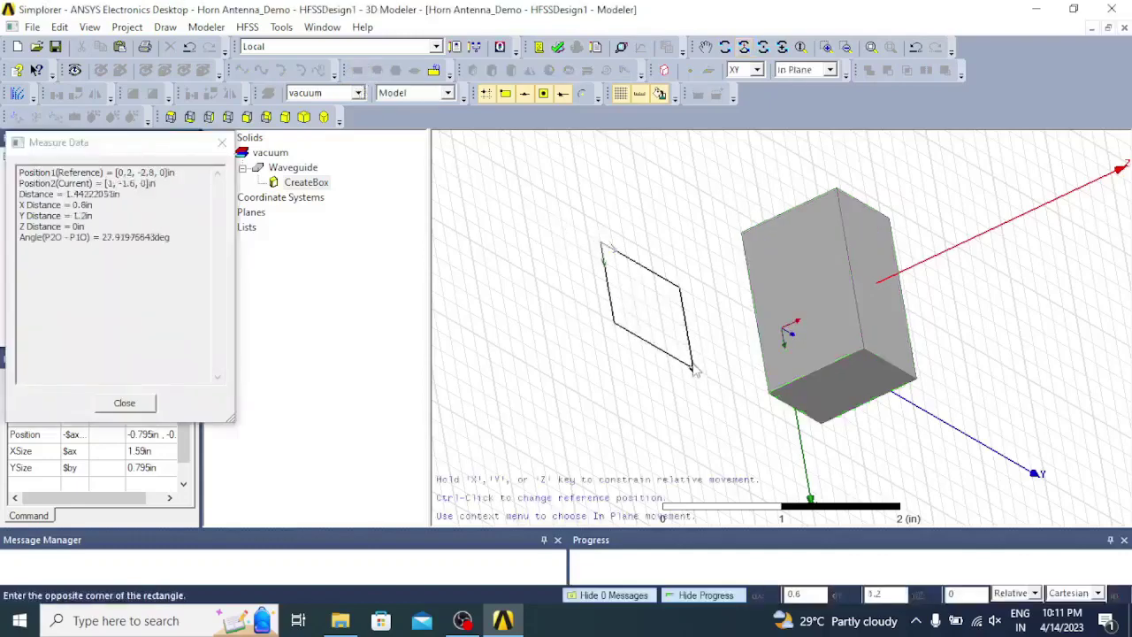
click(695, 371)
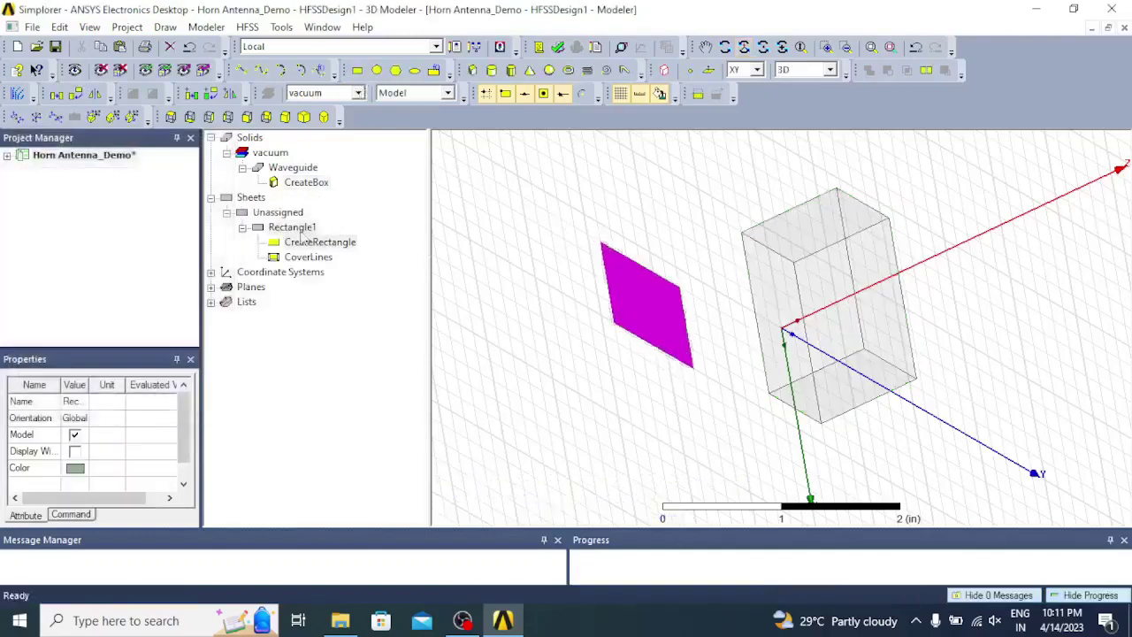
Rename the new rectangle as Aperture
double_click(292, 227)
click(415, 219)
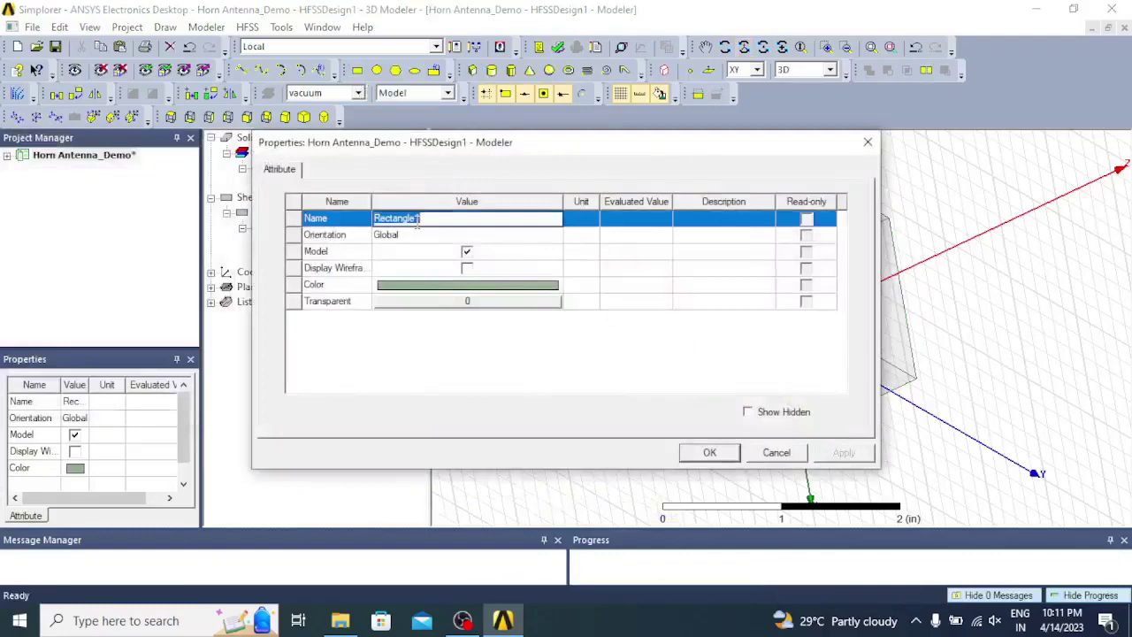
text(Apertu)
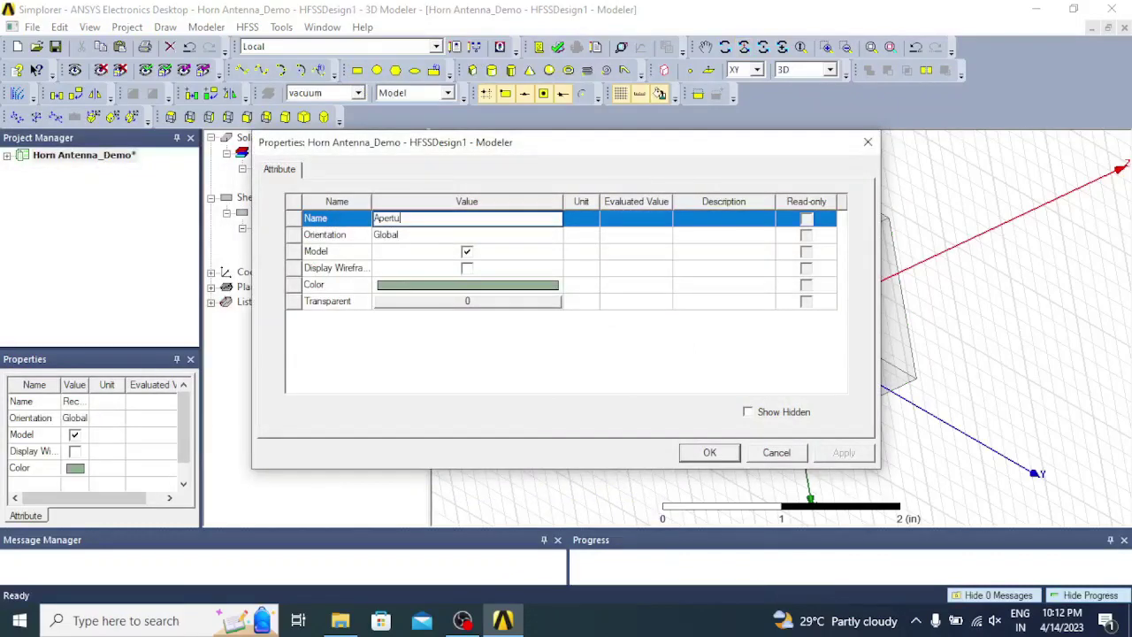
text(re)
click(710, 452)
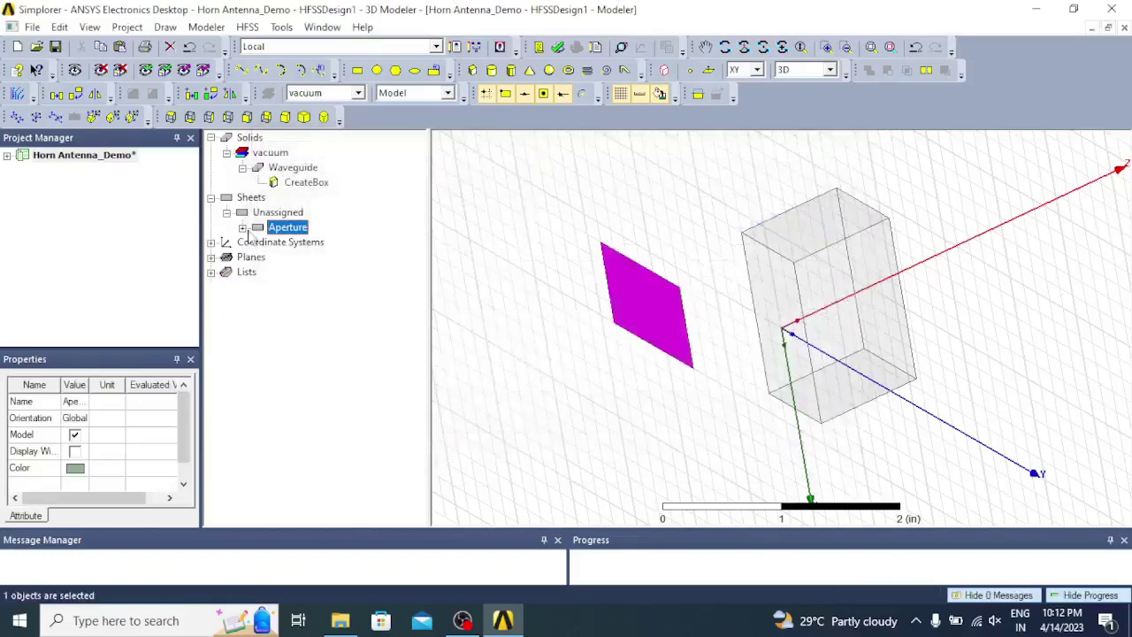
Set the position of the Aperture rectangle to -$Wap/2, -$Lap/2, $Sapw
click(243, 228)
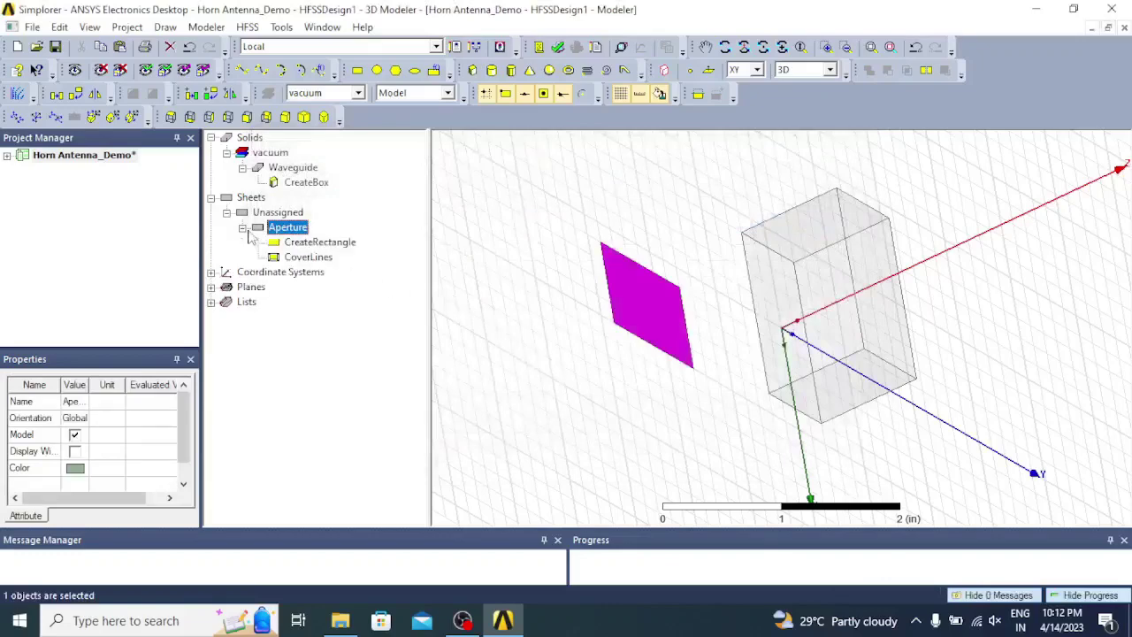
double_click(316, 242)
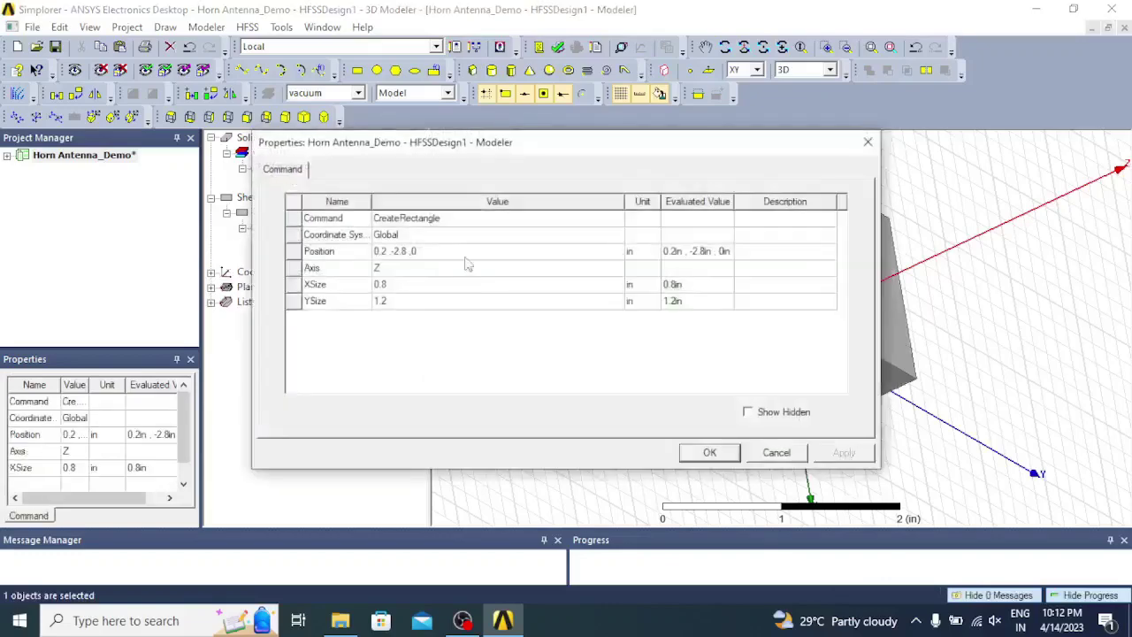
click(466, 251)
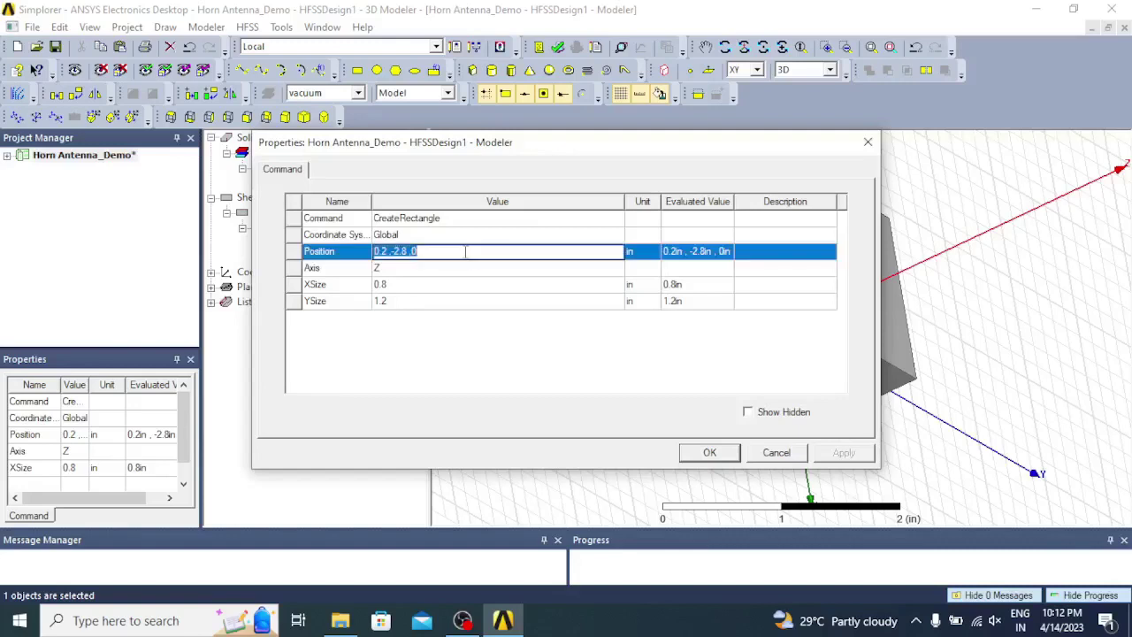
key(BackSpace)
text($Wap/2)
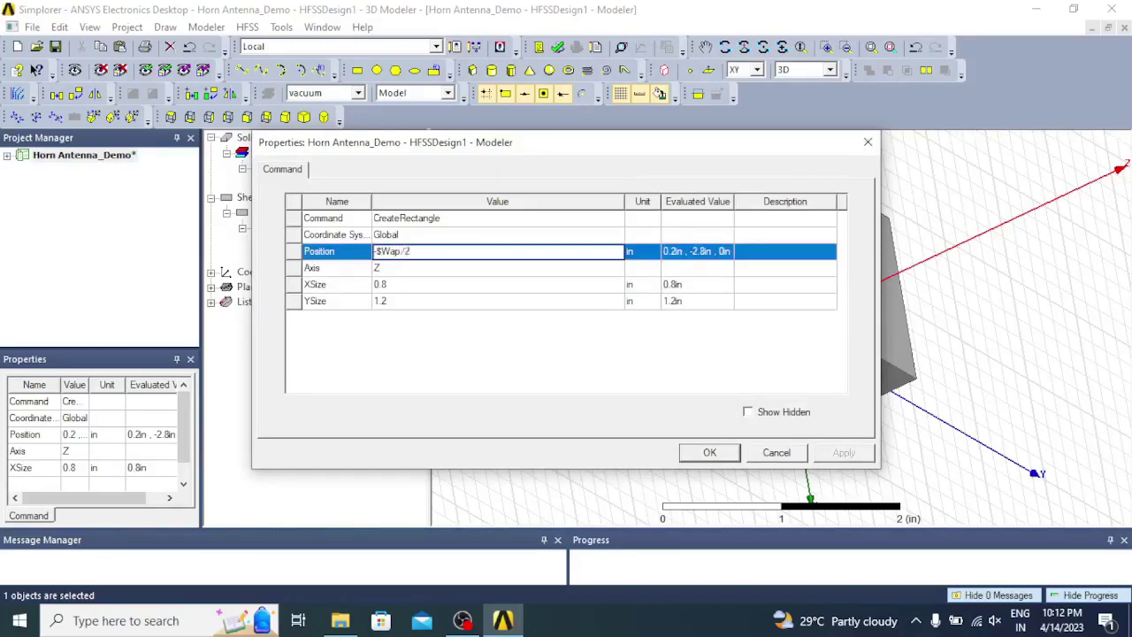
text(,-$Lap/2)
text(,$S)
text(apw)
click(442, 287)
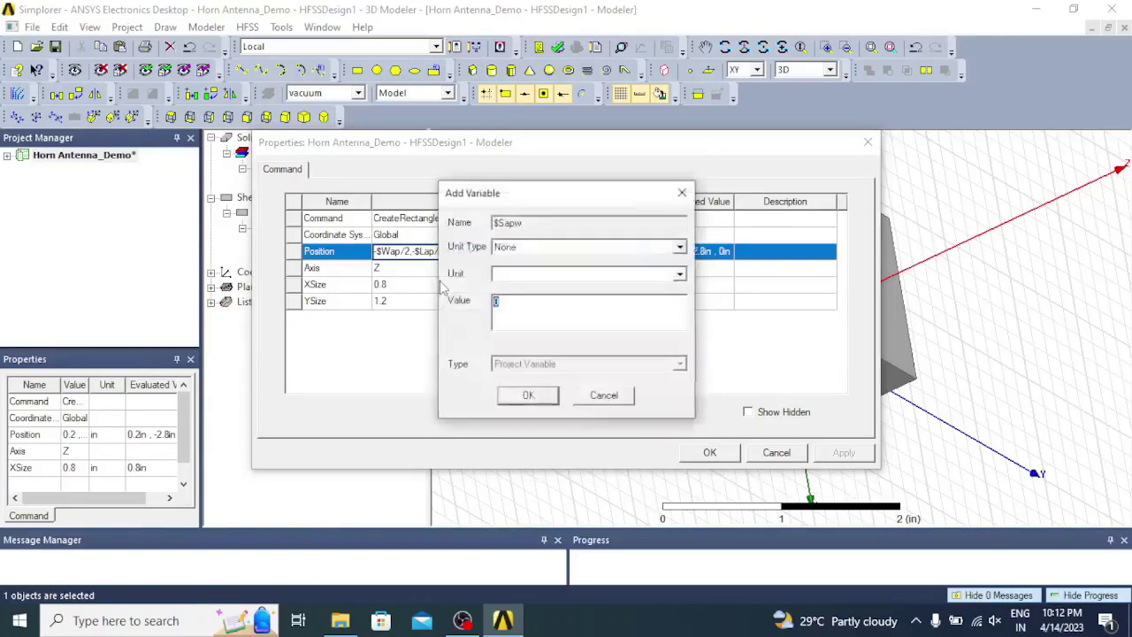
Define the project variable $Sapw with unit type Length, unit in and value 5
click(522, 253)
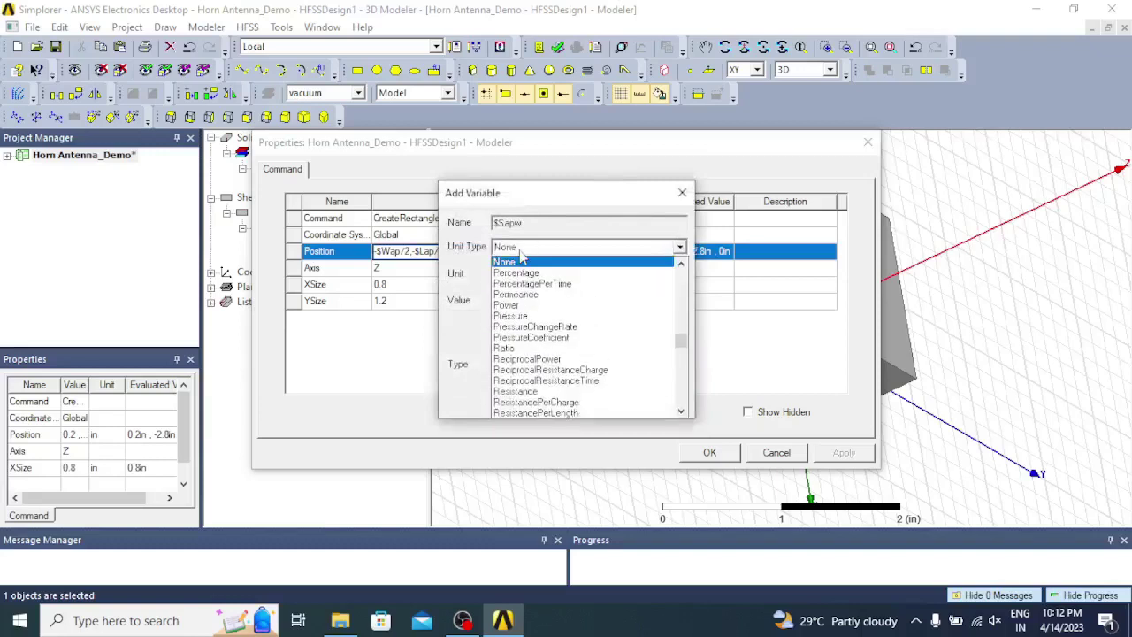
key(l)
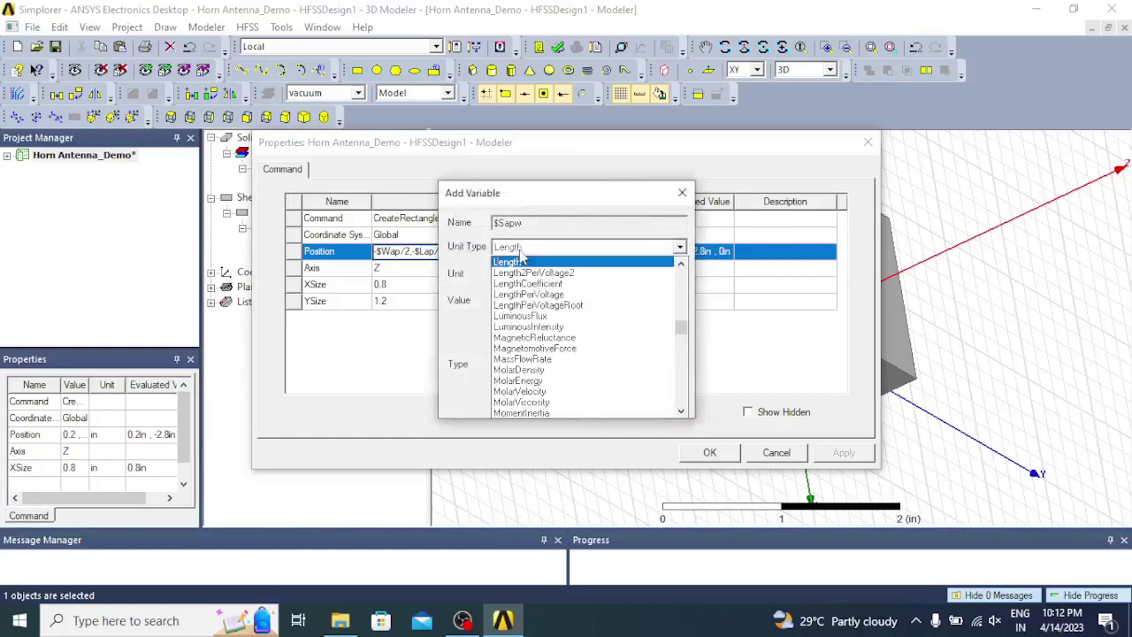
click(523, 258)
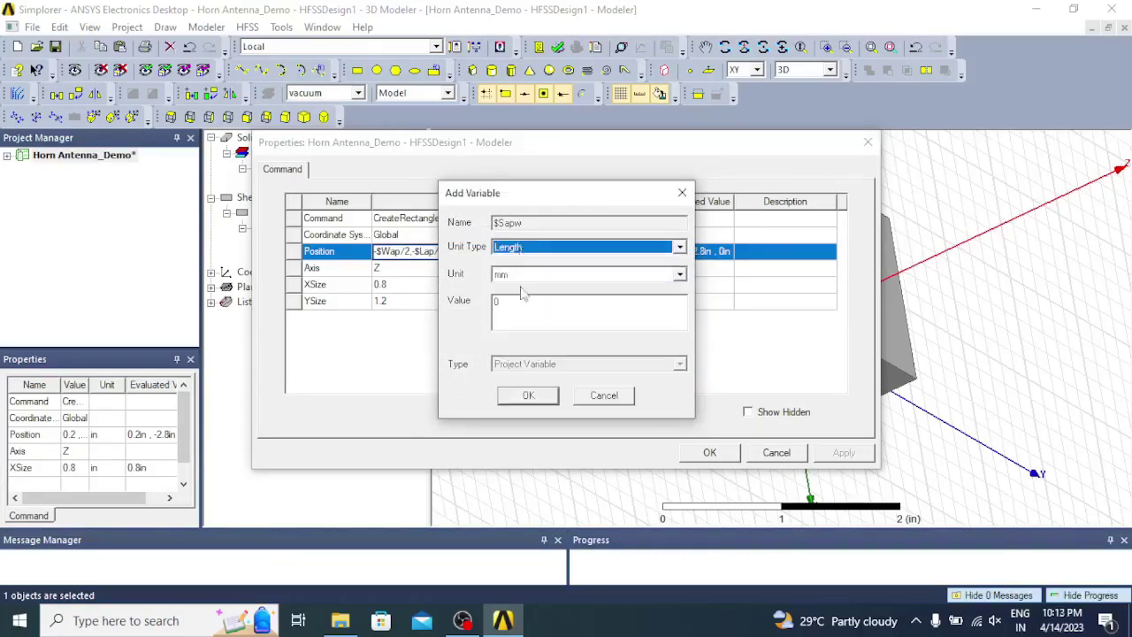
click(525, 278)
key(i)
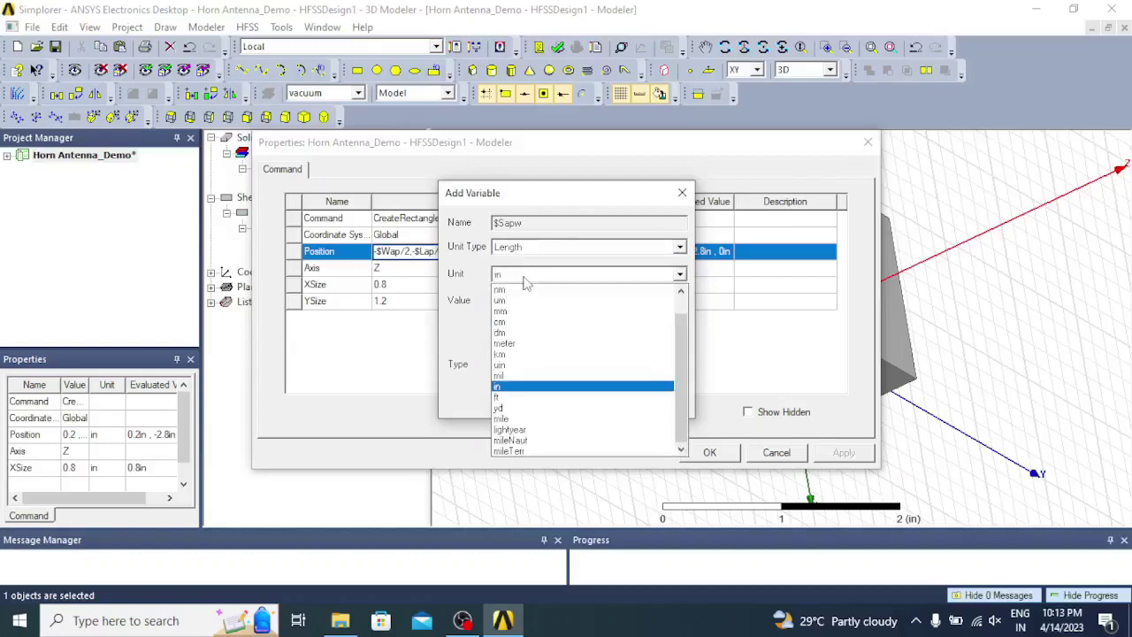
click(523, 277)
click(528, 302)
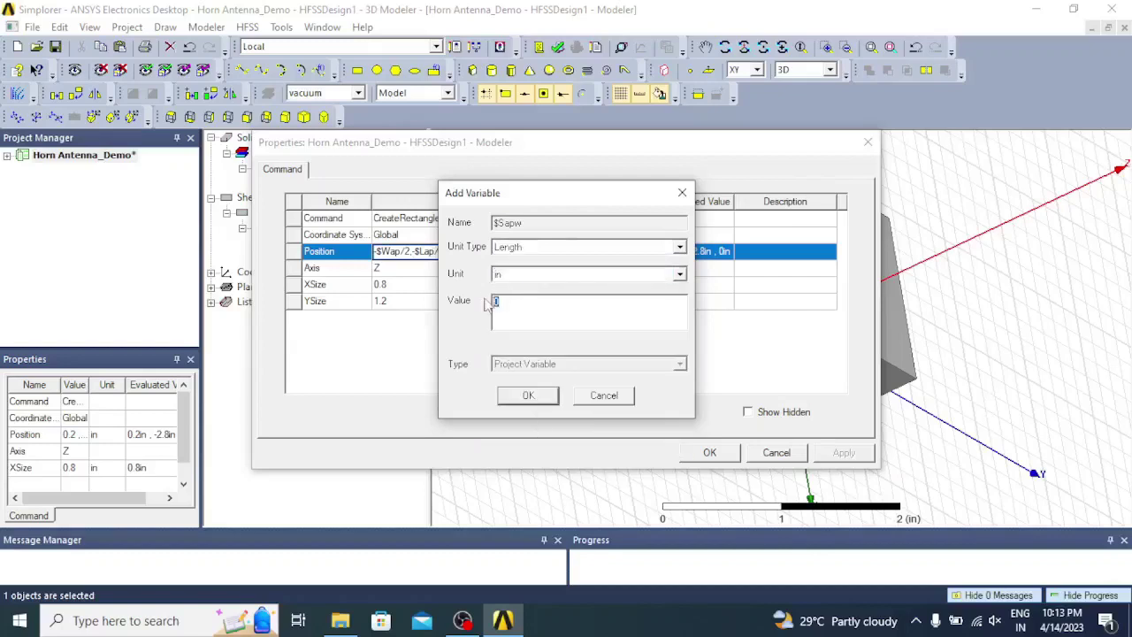
text(5)
click(528, 395)
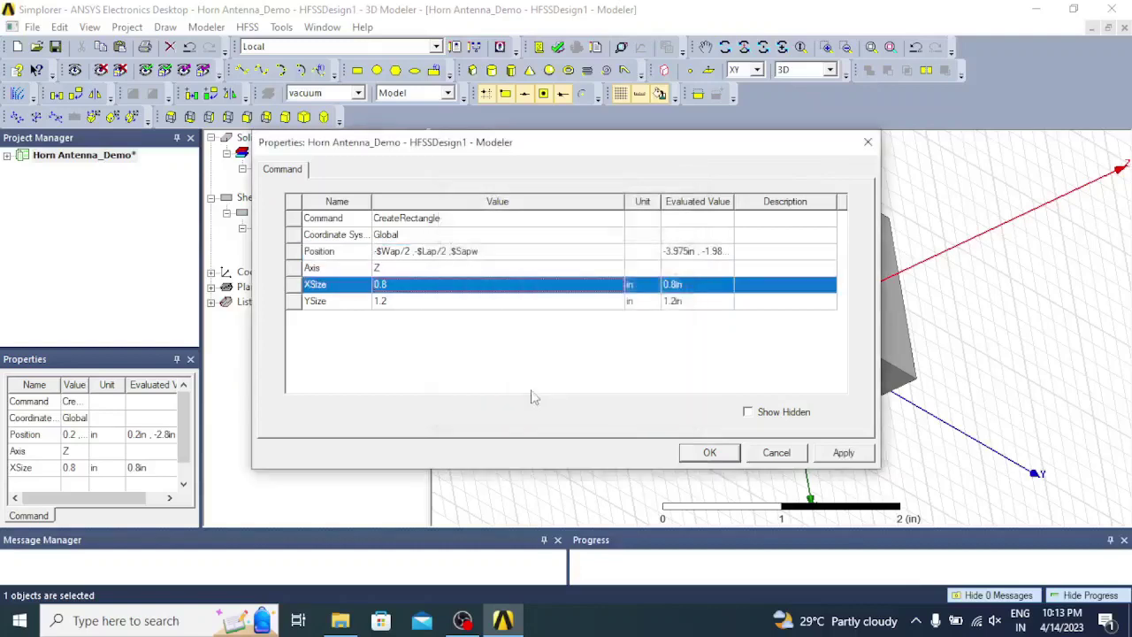
Set the Aperture rectangle's XSize to $Wap and YSize to $Lap, and apply the changes
click(405, 284)
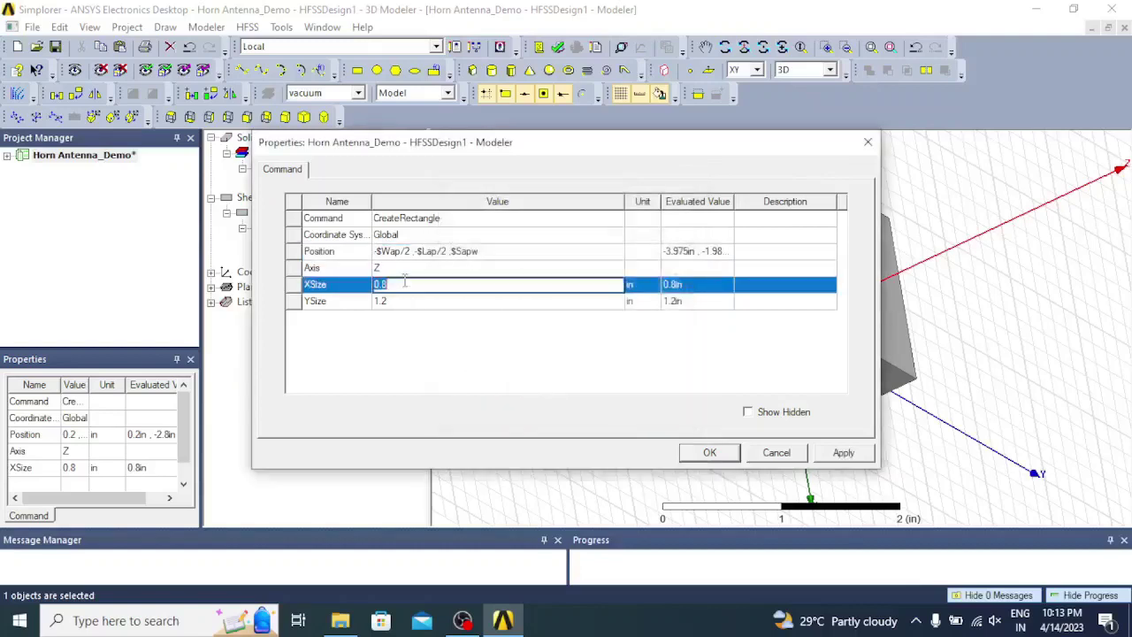
text($Wap)
click(409, 302)
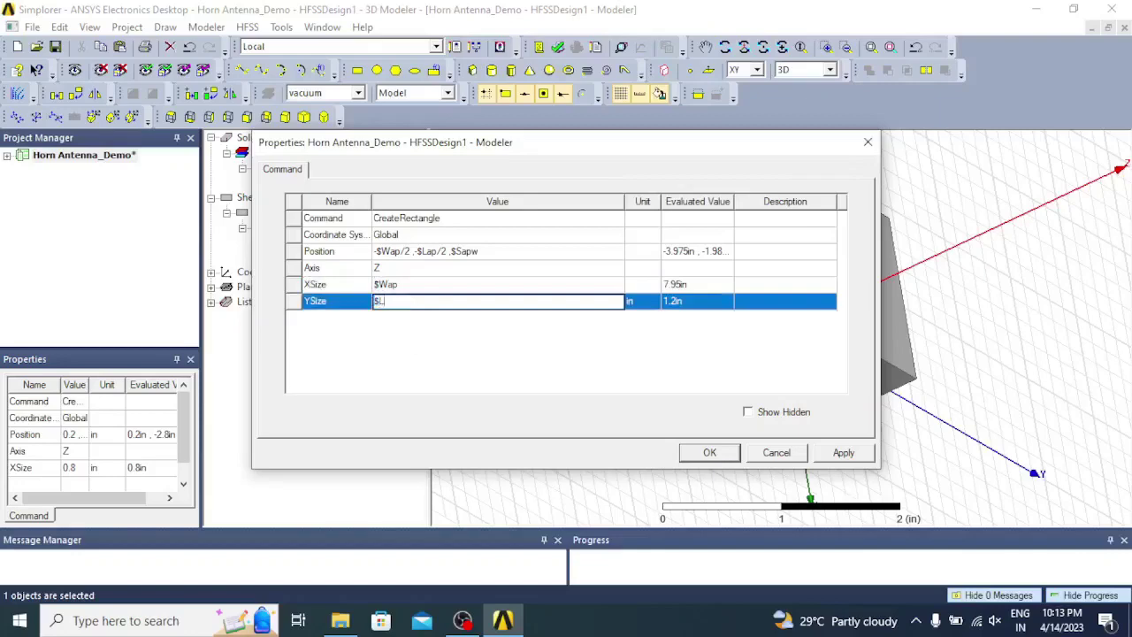
click(842, 453)
click(710, 453)
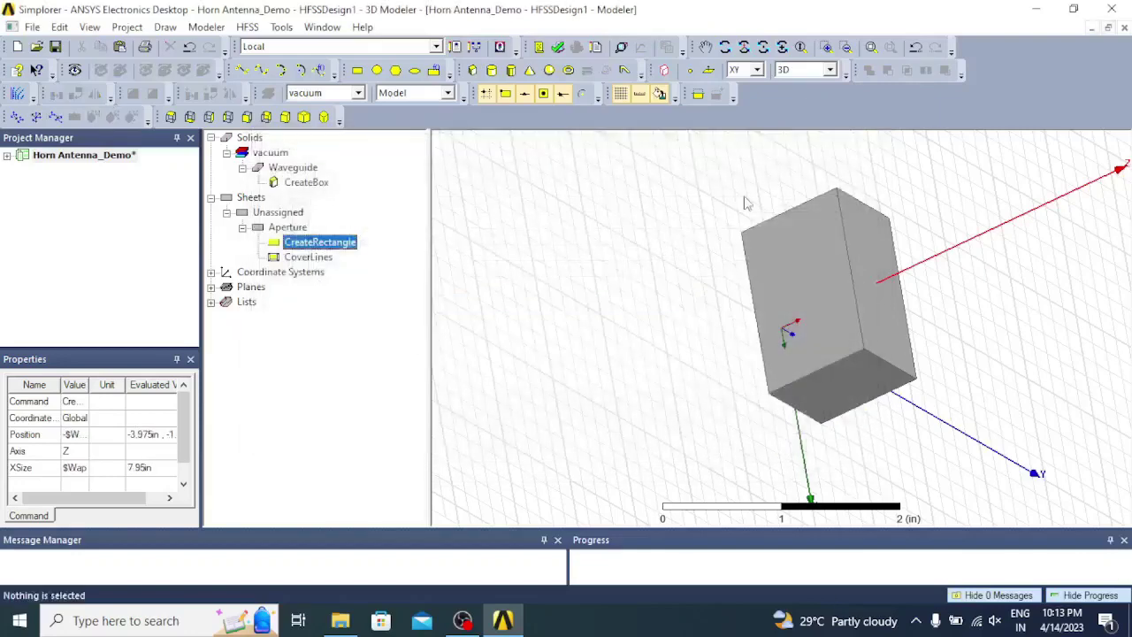
Switch to face selection and create objects from the Aperture face and the Waveguide's end face that faces it
click(871, 46)
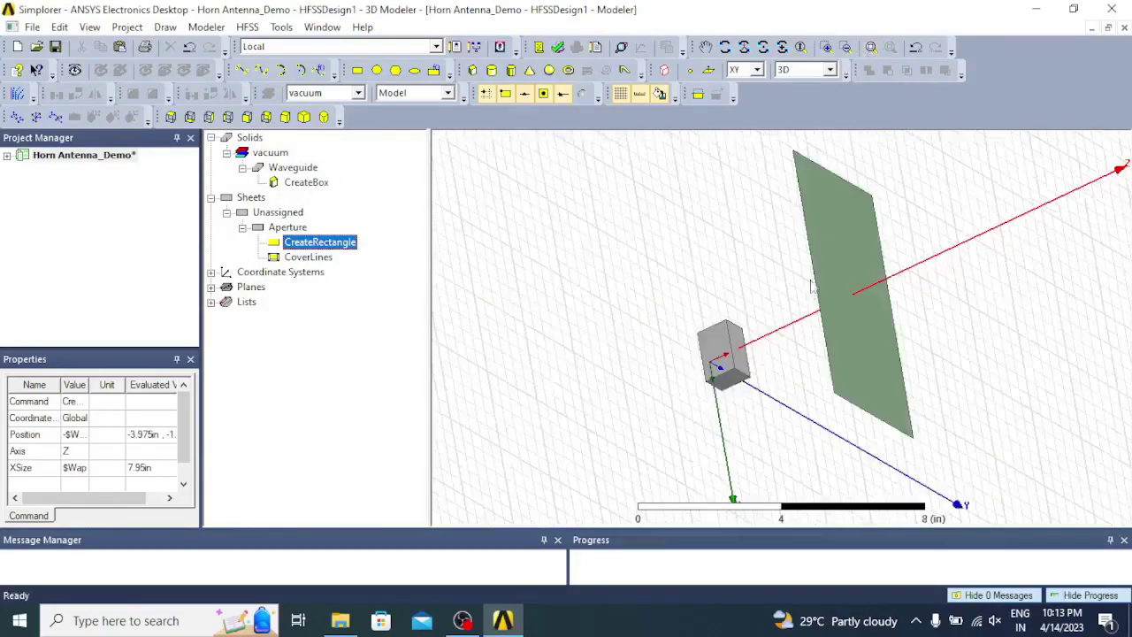
click(744, 47)
drag(796, 146, 823, 167)
drag(734, 354, 699, 363)
mouse_move(873, 309)
mouse_down()
mouse_move(857, 321)
mouse_move(878, 321)
mouse_up()
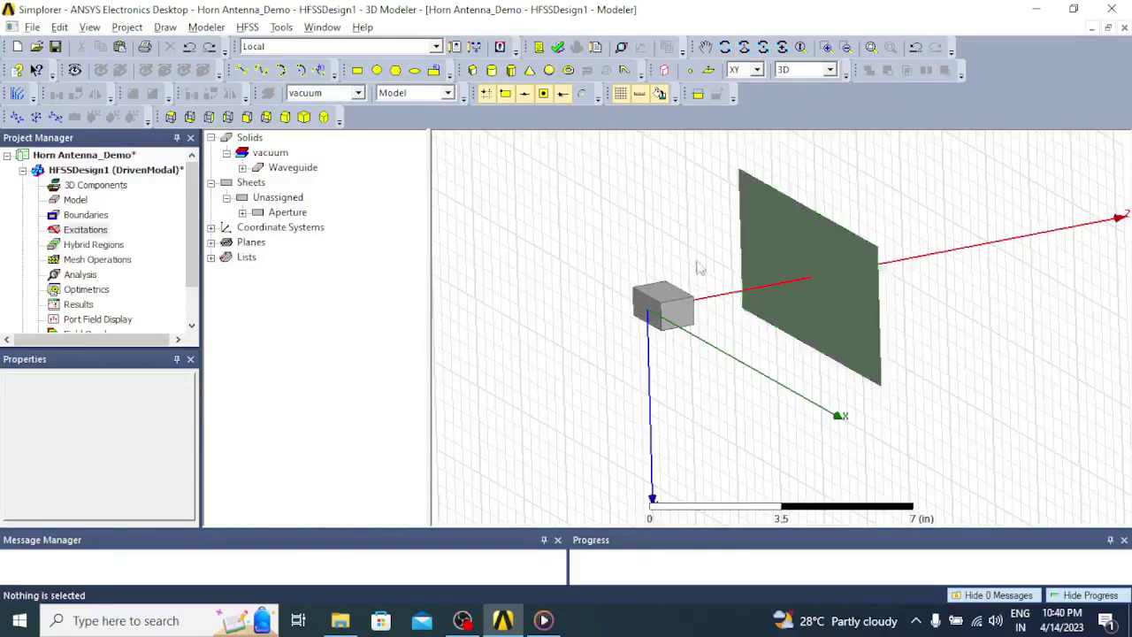
right_click(901, 180)
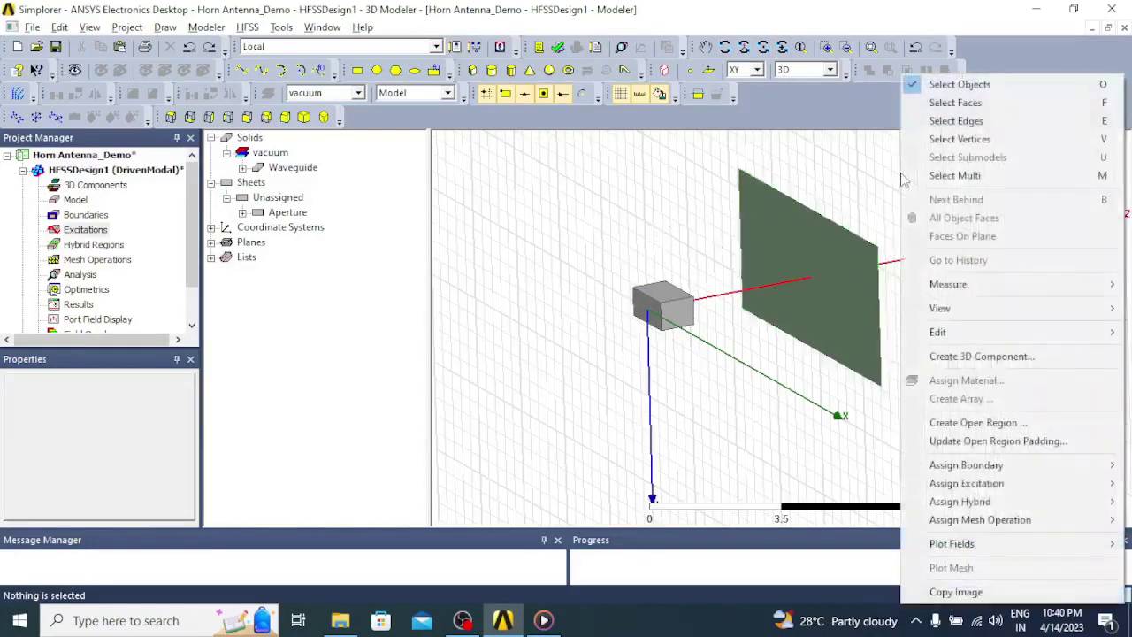
click(948, 106)
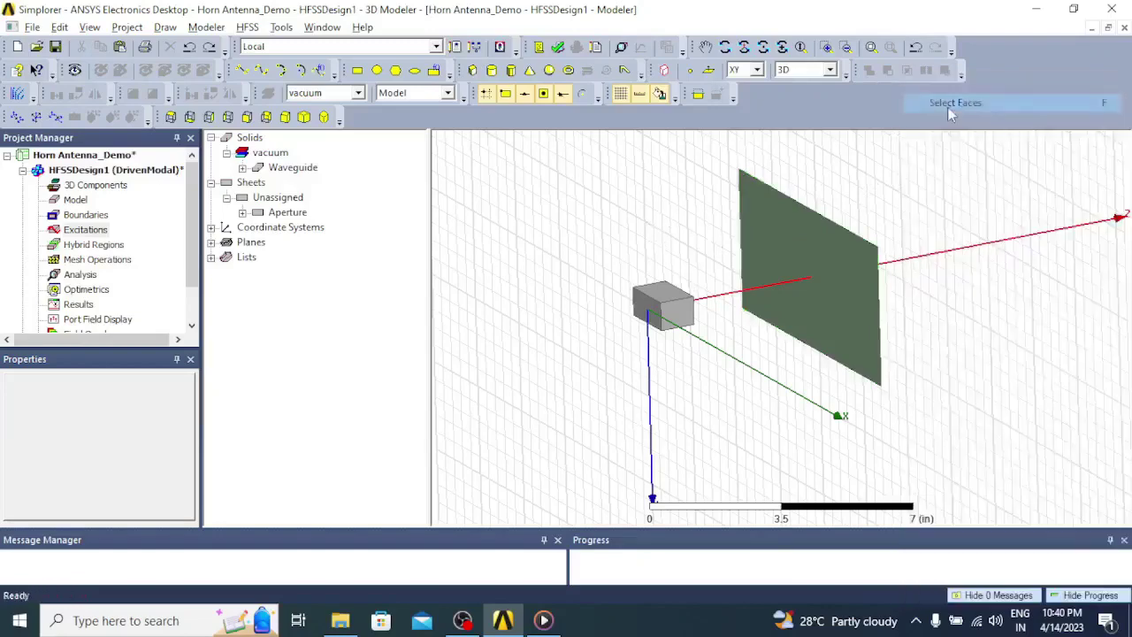
click(786, 250)
click(744, 47)
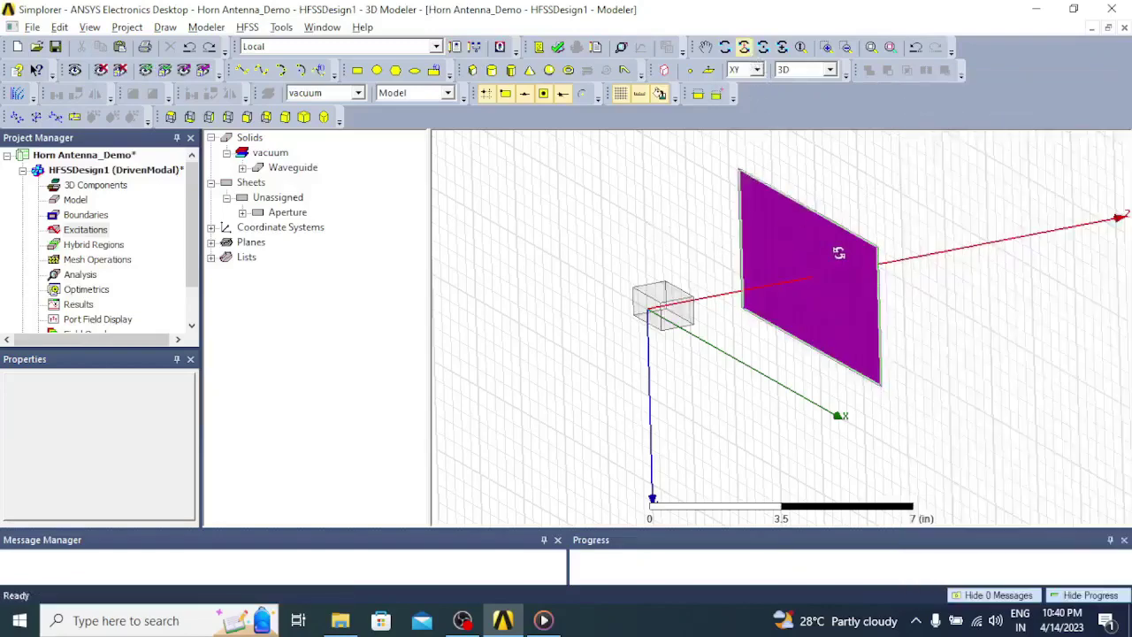
drag(825, 264, 736, 228)
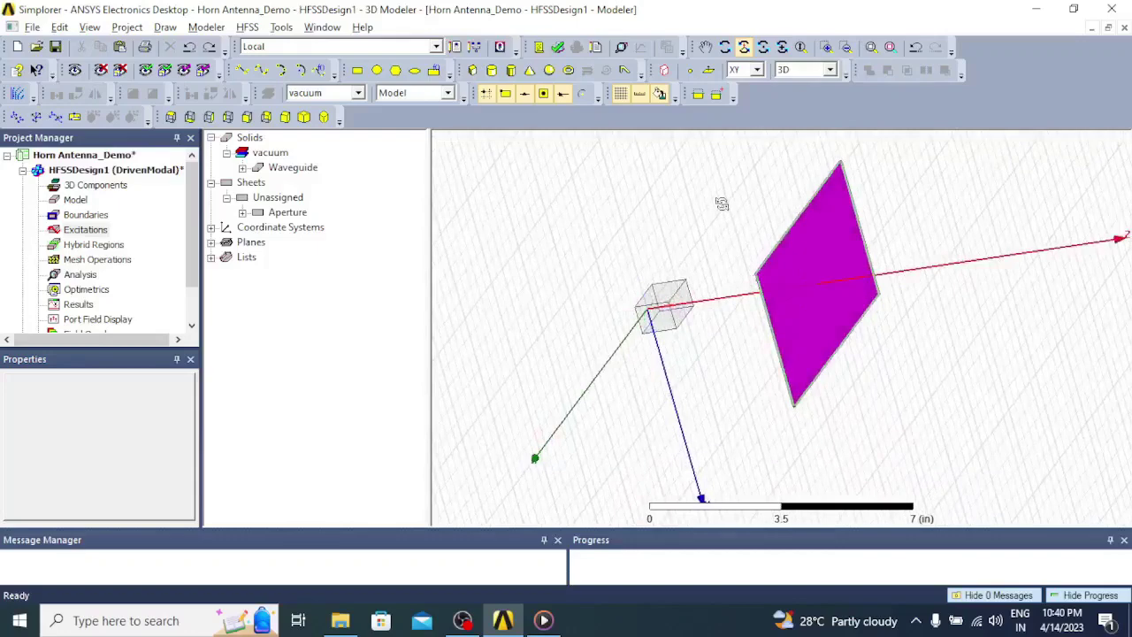
right_click(721, 204)
click(751, 63)
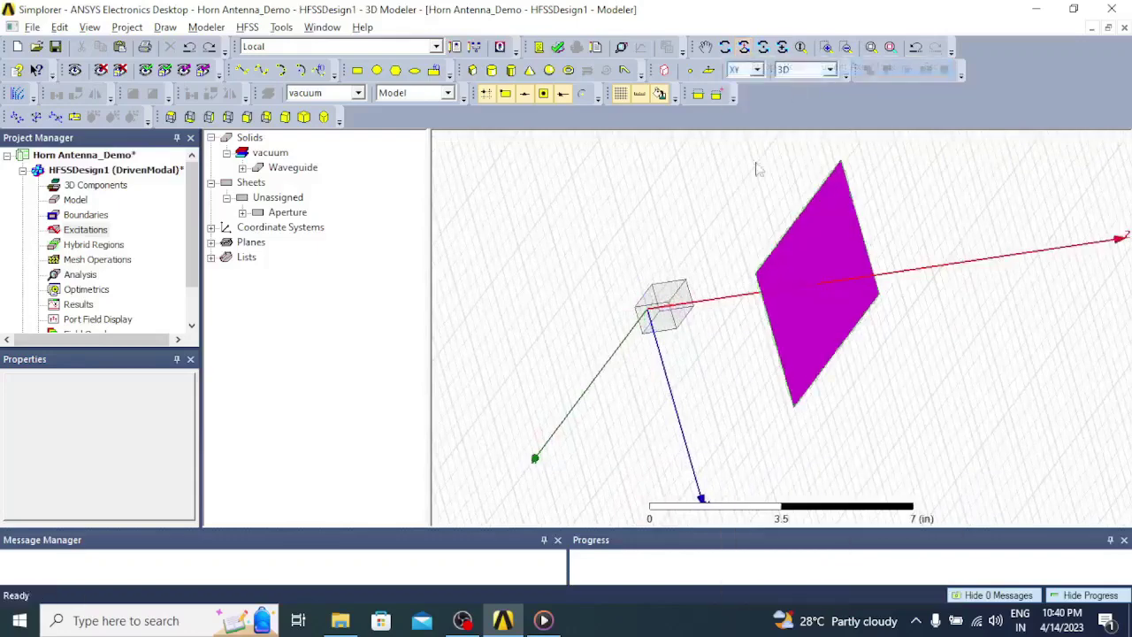
click(689, 303)
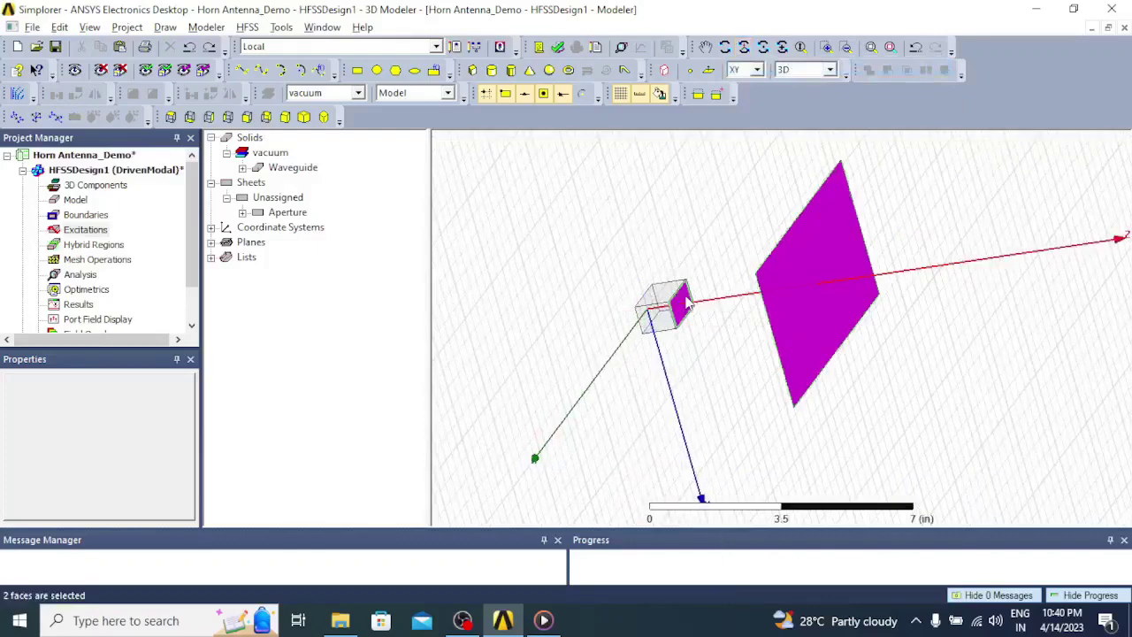
right_click(688, 302)
mouse_move(725, 332)
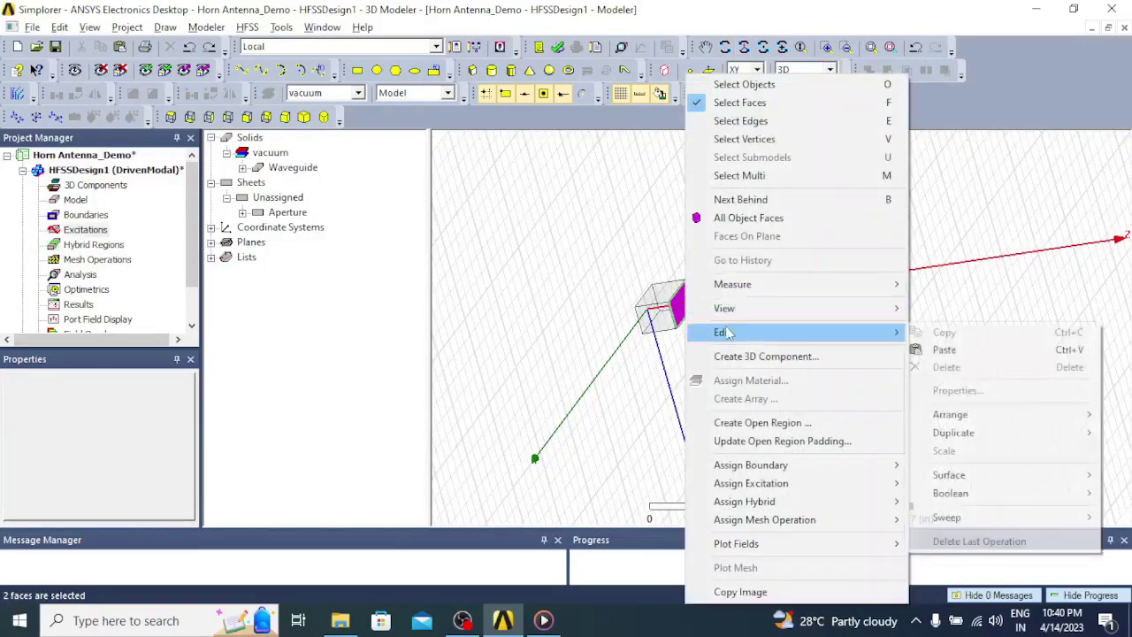
mouse_move(959, 478)
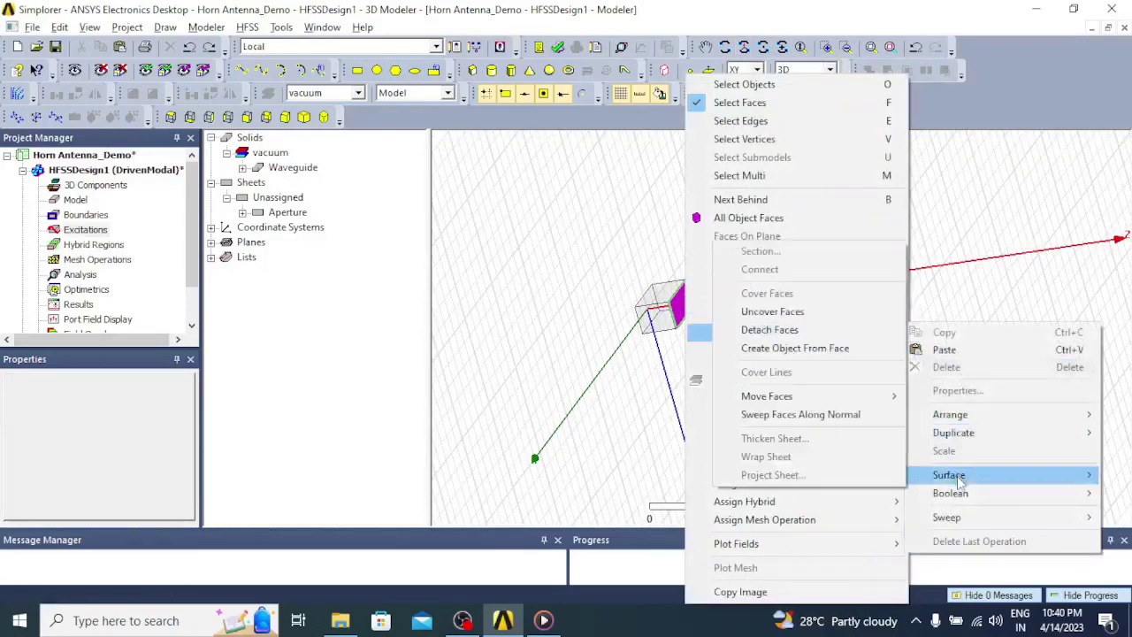
click(794, 349)
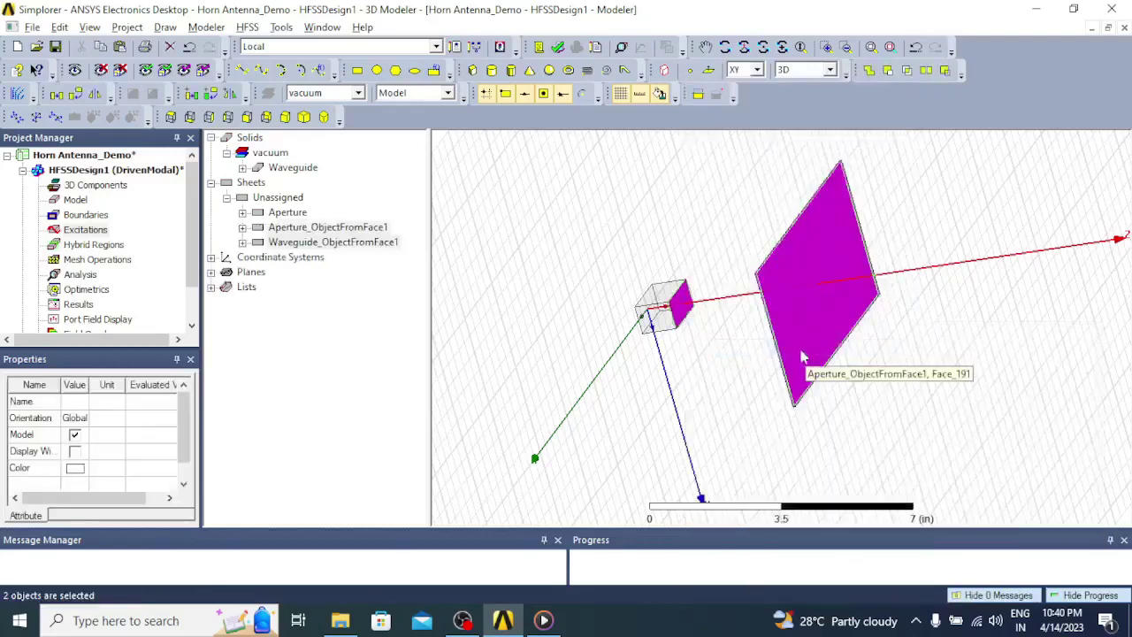
Connect the two sheets created from the faces into the solid horn flare between the Waveguide and the Aperture
right_click(682, 305)
mouse_move(751, 331)
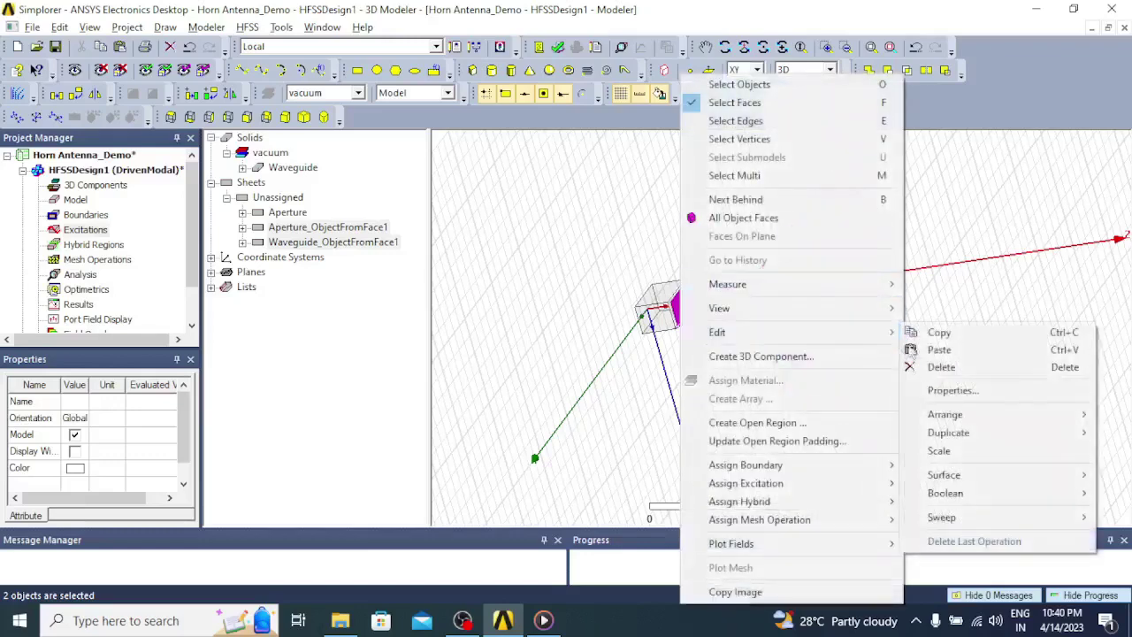
mouse_move(973, 474)
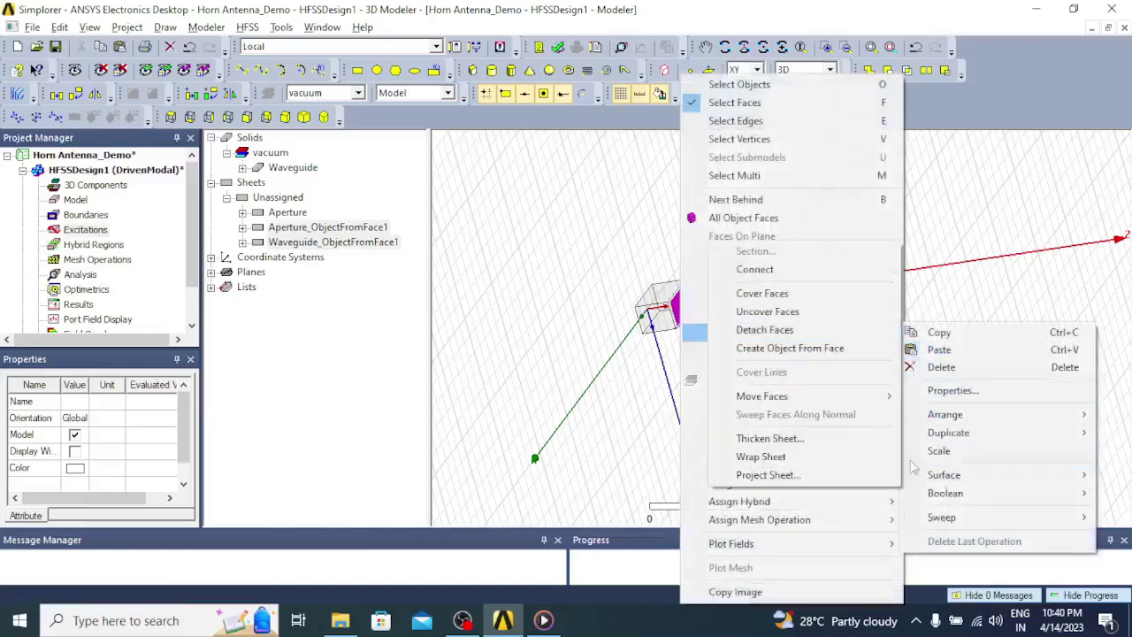
click(822, 269)
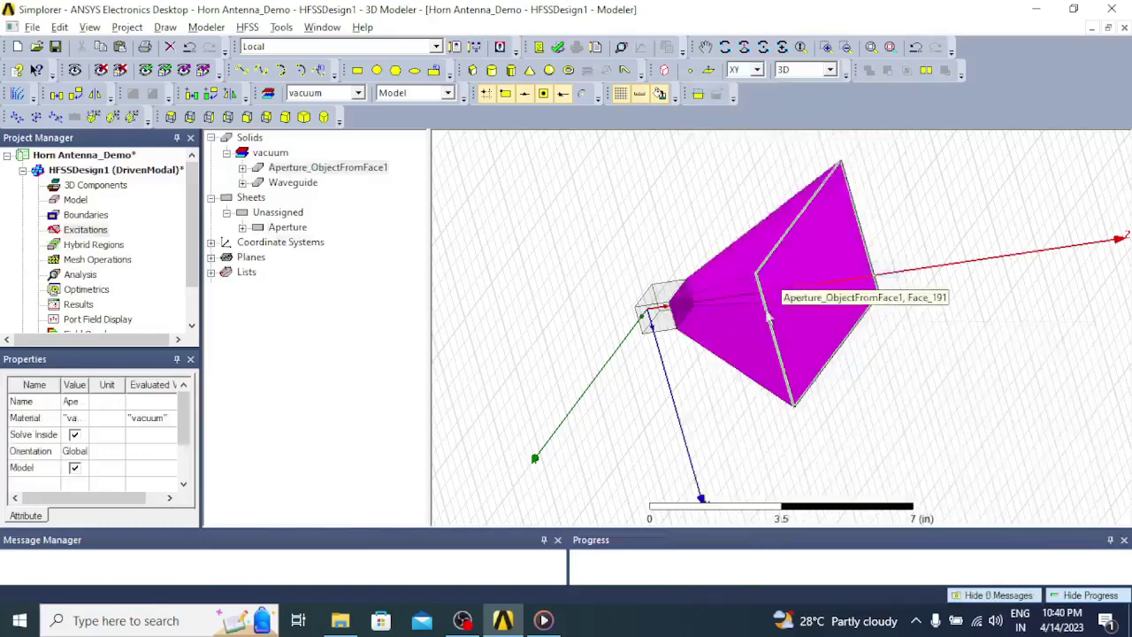
click(968, 196)
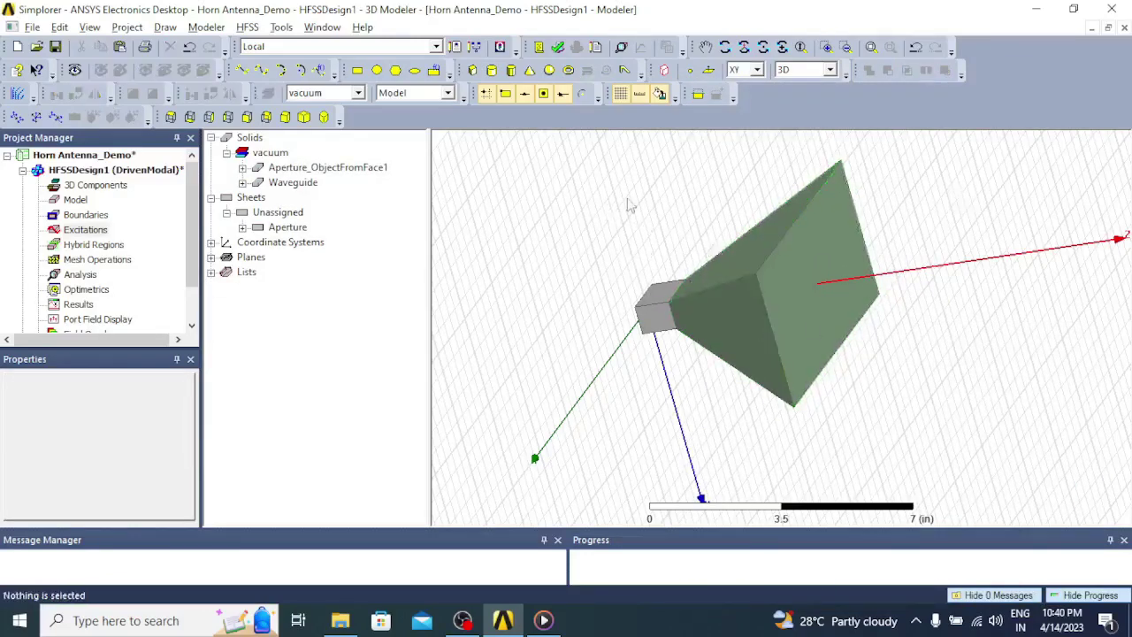
Unite the Waveguide box and the horn flare solid into a single solid, keeping the Waveguide as the base object
click(744, 47)
drag(746, 221, 800, 219)
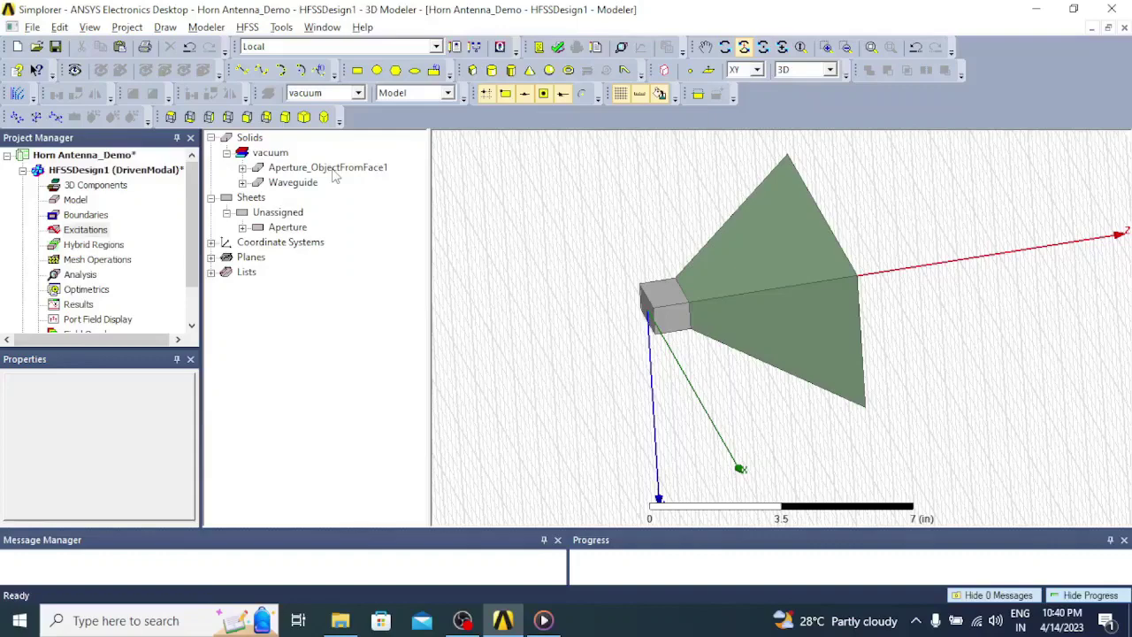
click(312, 187)
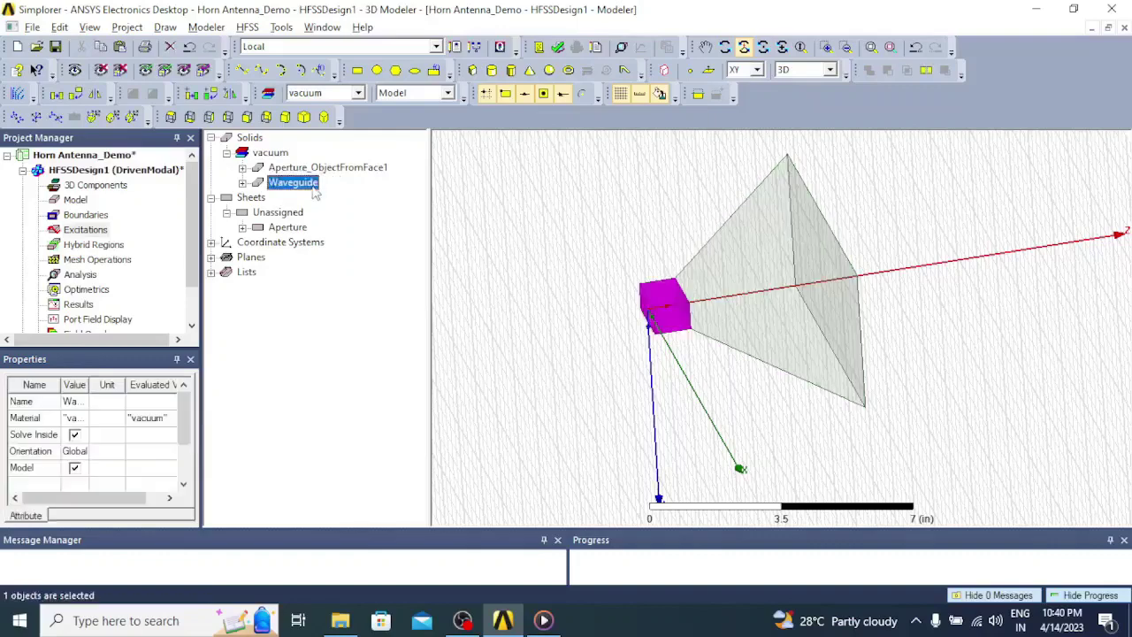
ctrl+click(335, 171)
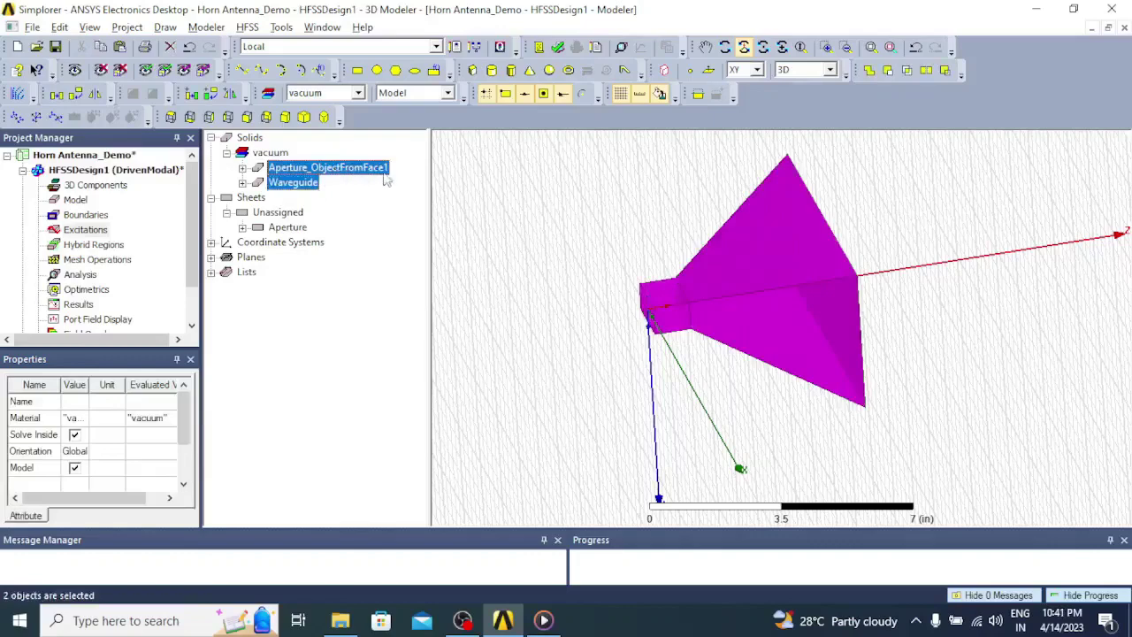
click(869, 71)
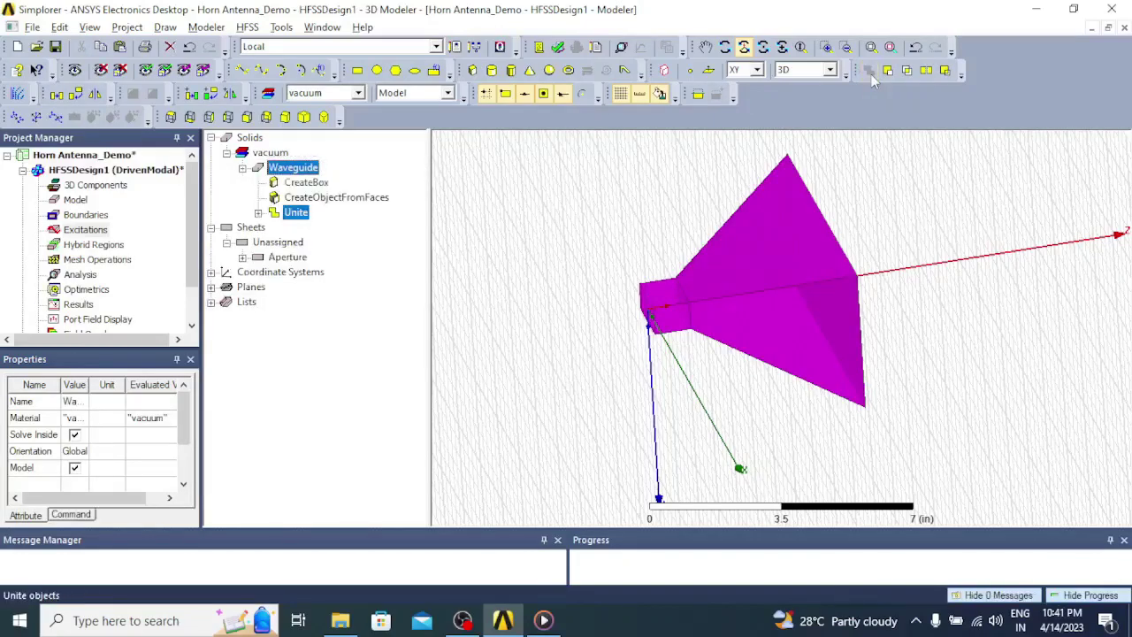
click(686, 226)
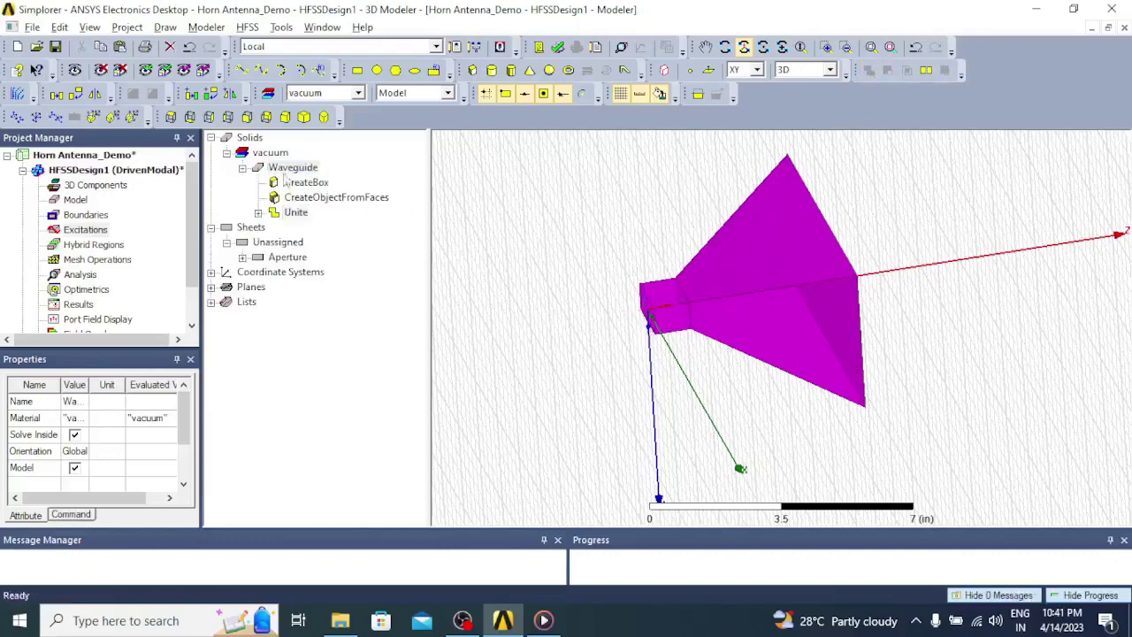
click(243, 168)
click(285, 168)
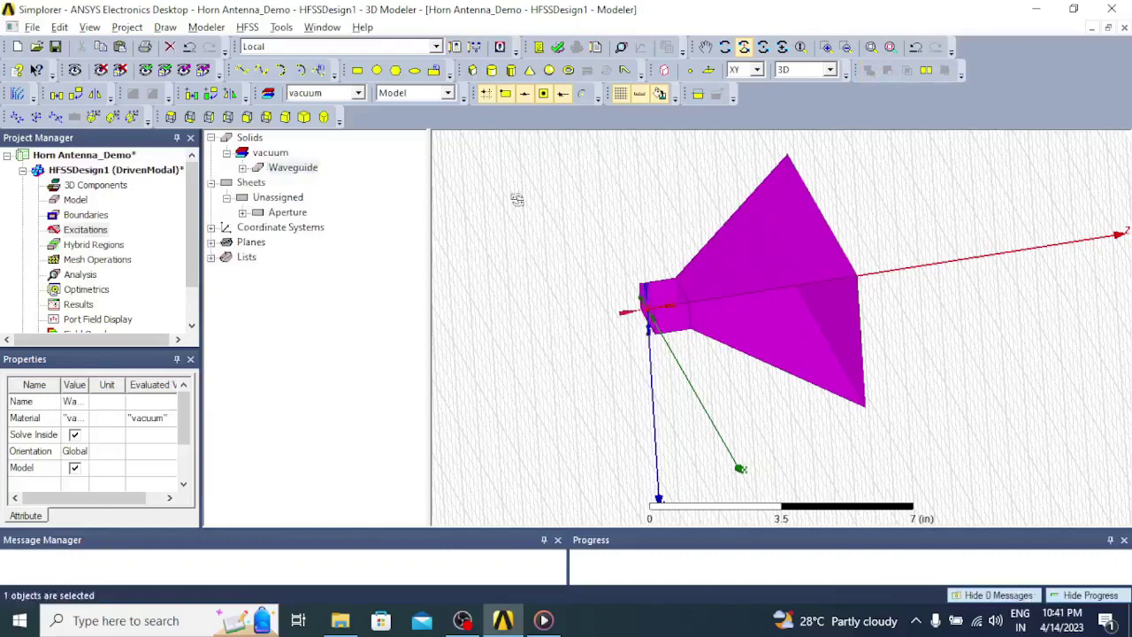
right_click(633, 193)
click(698, 67)
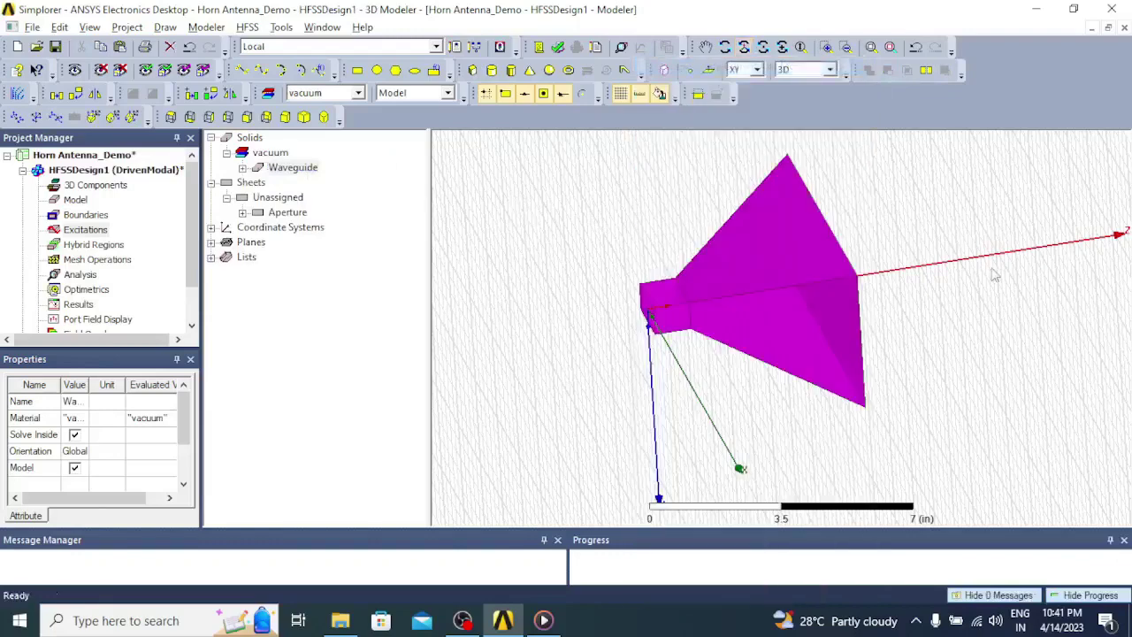
click(281, 168)
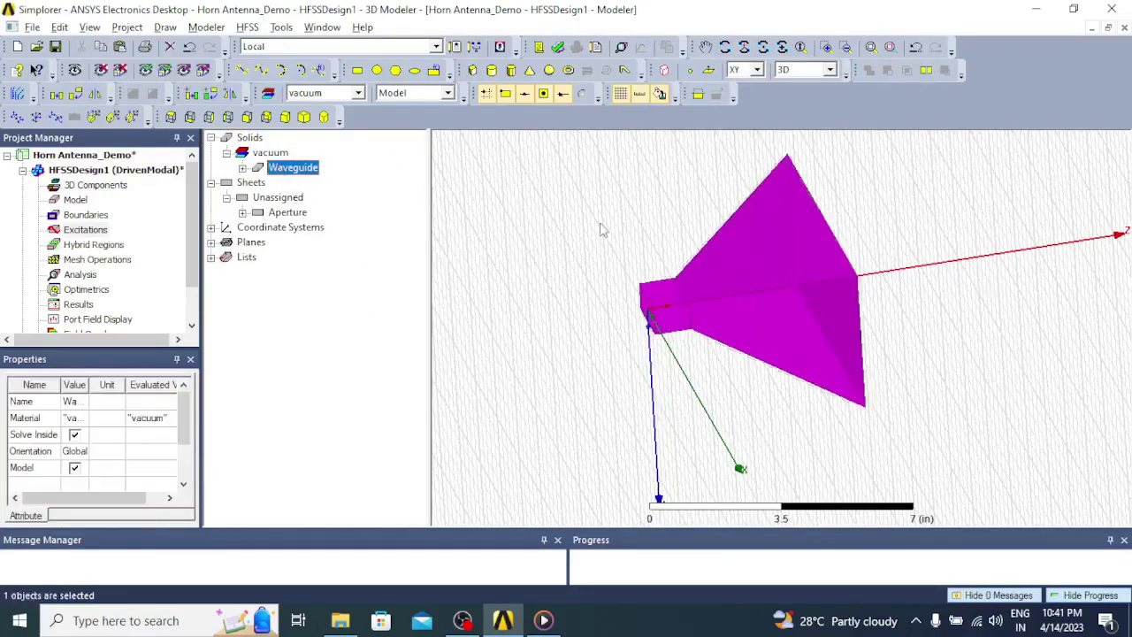
alt+drag(775, 183, 746, 102)
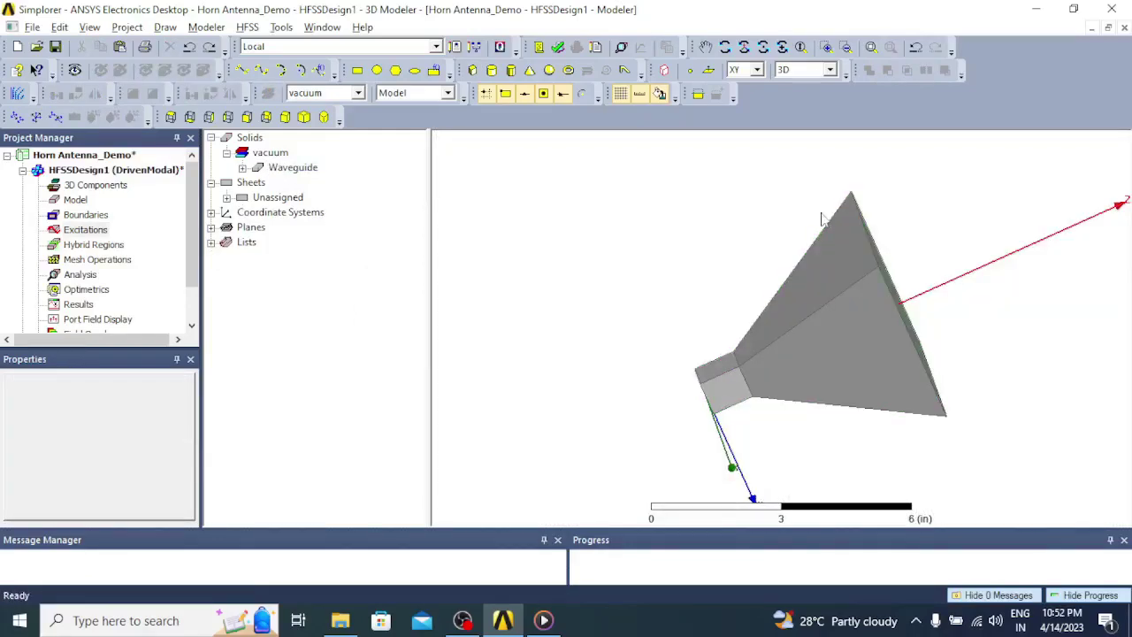
Switch to face selection and uncover the Aperture sheet's face at the horn mouth
click(745, 48)
drag(808, 167, 680, 258)
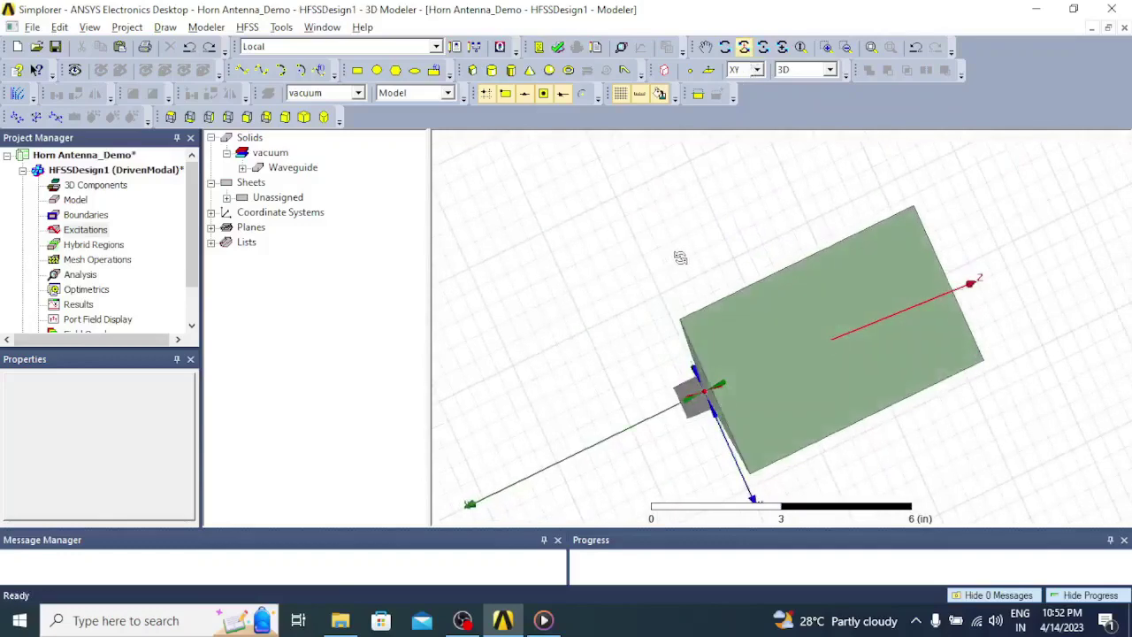
right_click(679, 203)
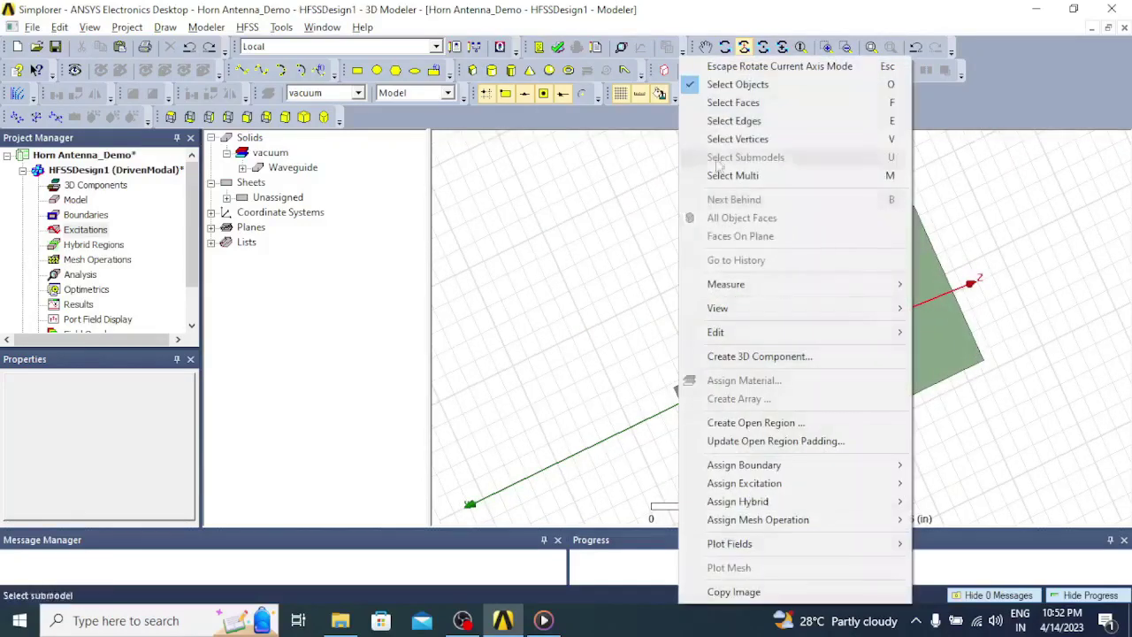
click(765, 72)
right_click(757, 171)
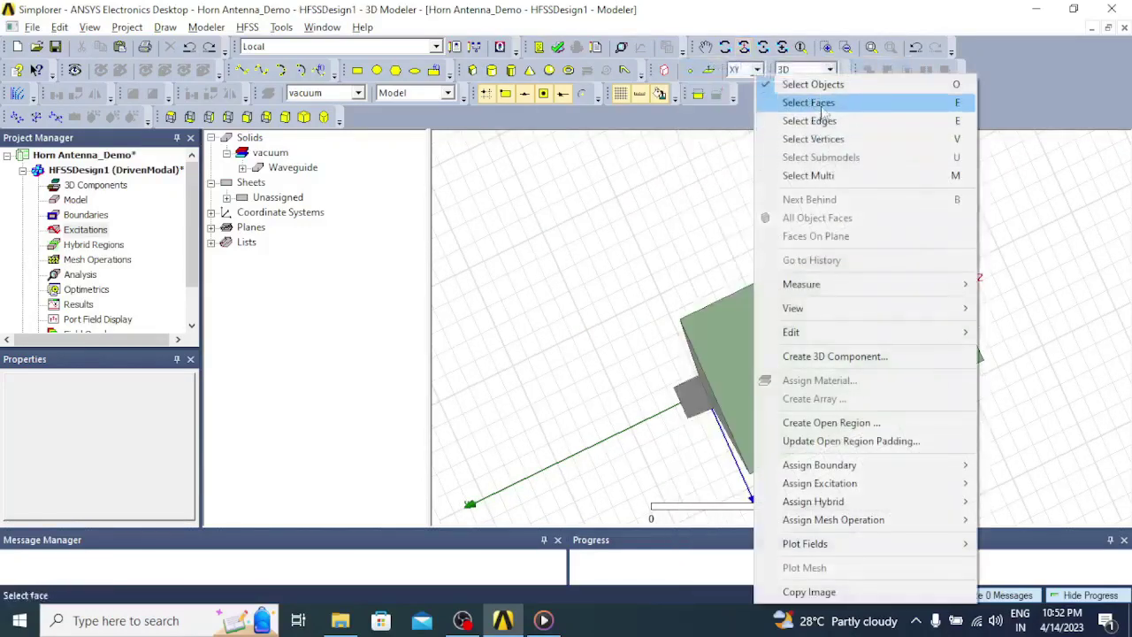
click(821, 105)
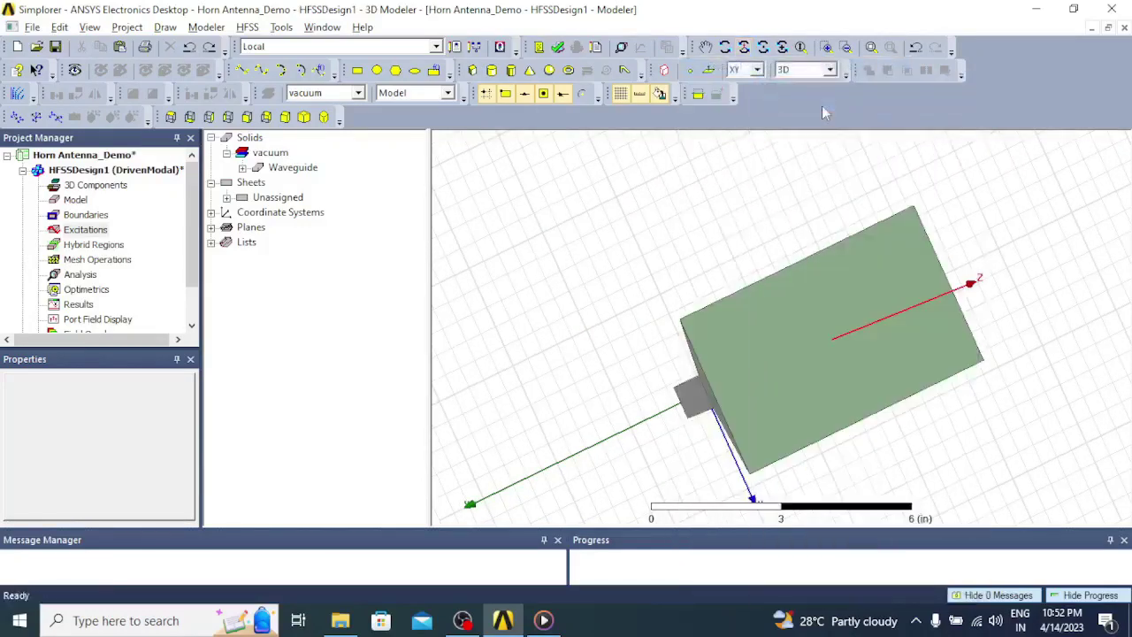
click(815, 317)
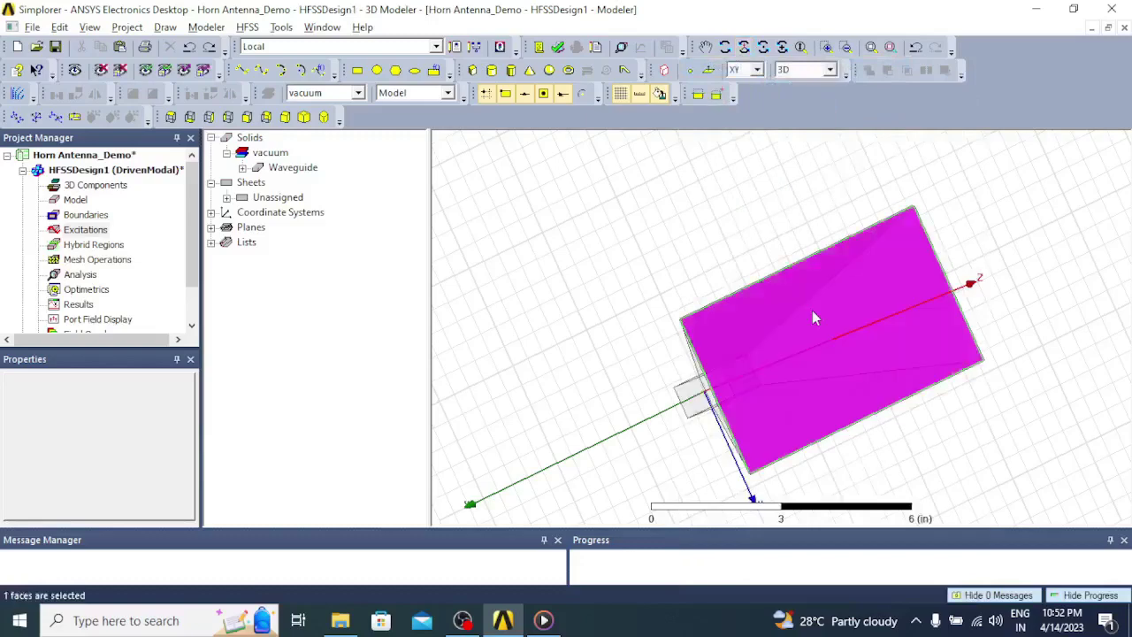
right_click(814, 318)
mouse_move(888, 336)
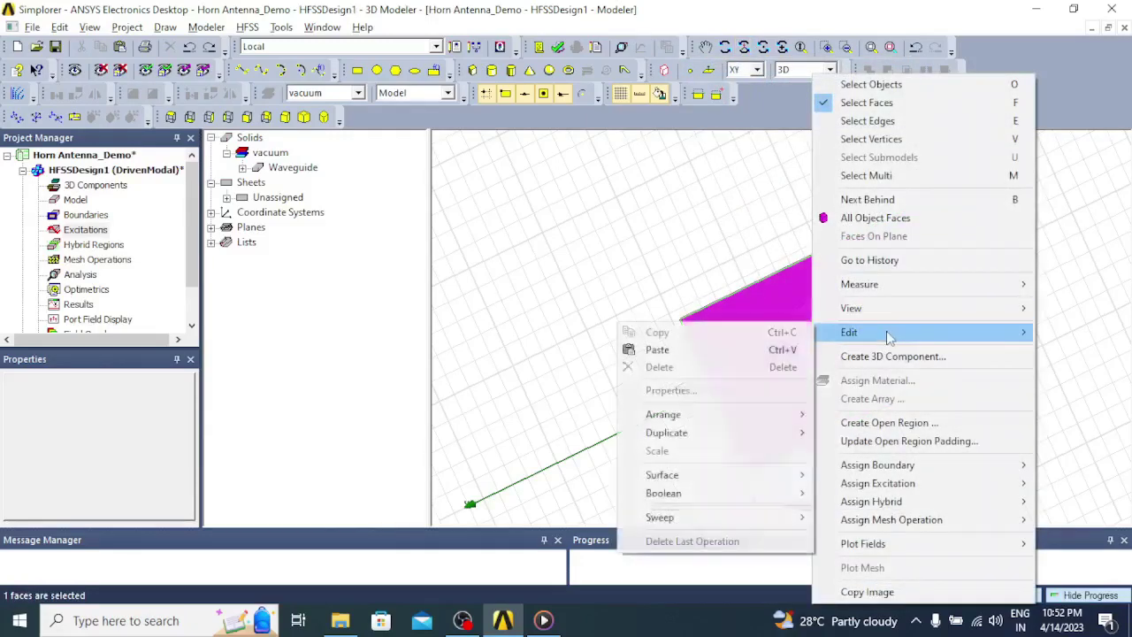
mouse_move(690, 475)
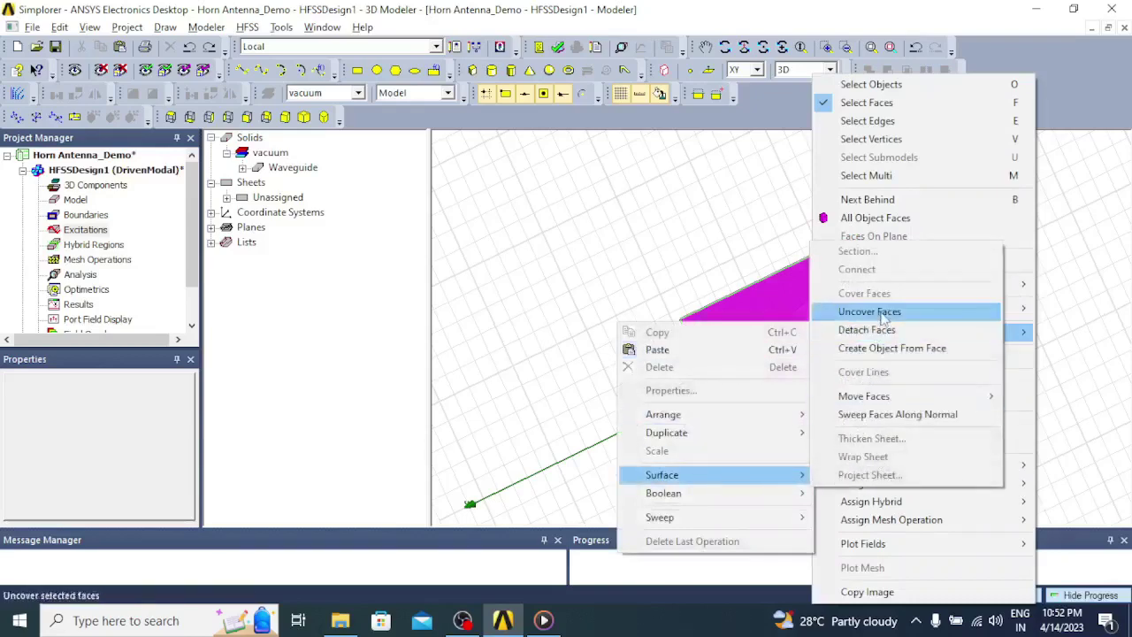
click(870, 311)
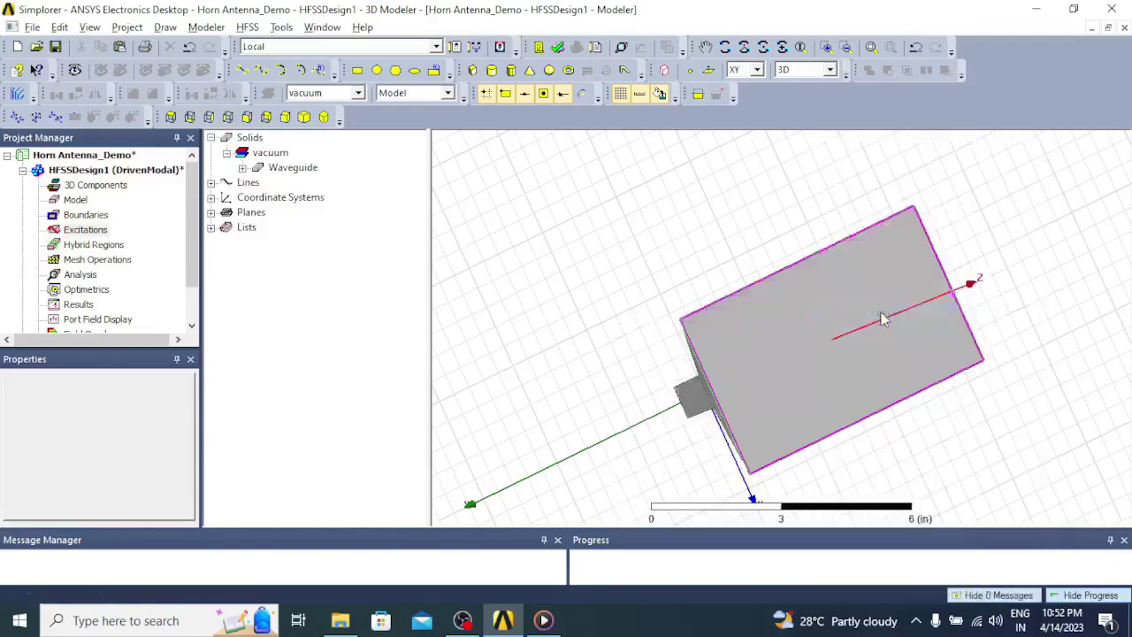
Uncover the united Waveguide solid's face at the horn mouth and inspect the open interior
click(800, 324)
right_click(798, 325)
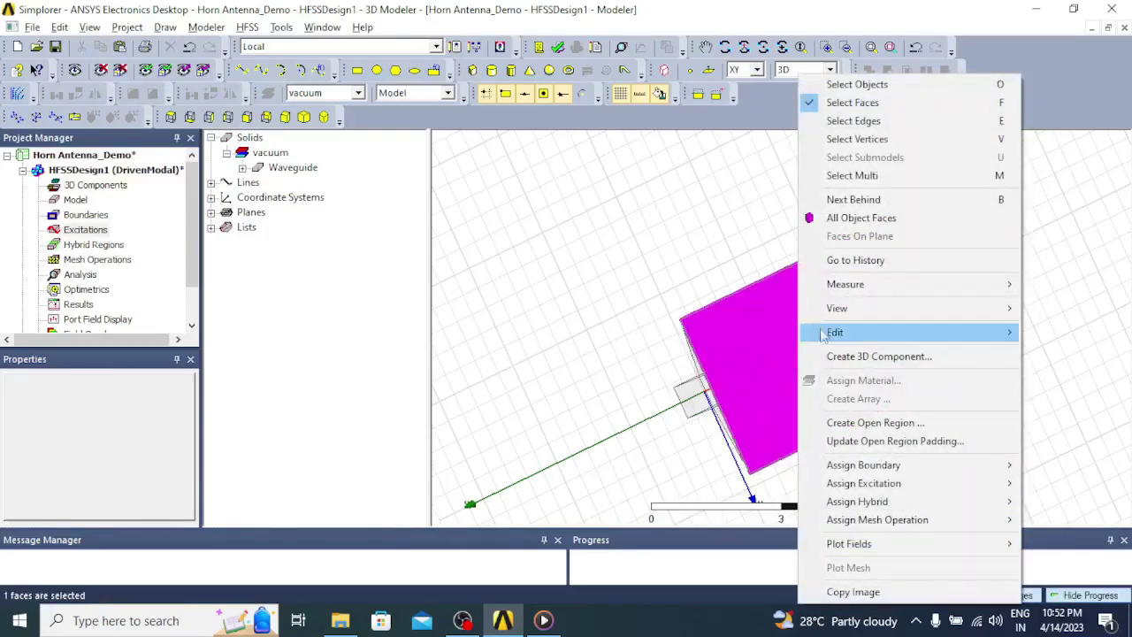
mouse_move(835, 340)
mouse_move(654, 475)
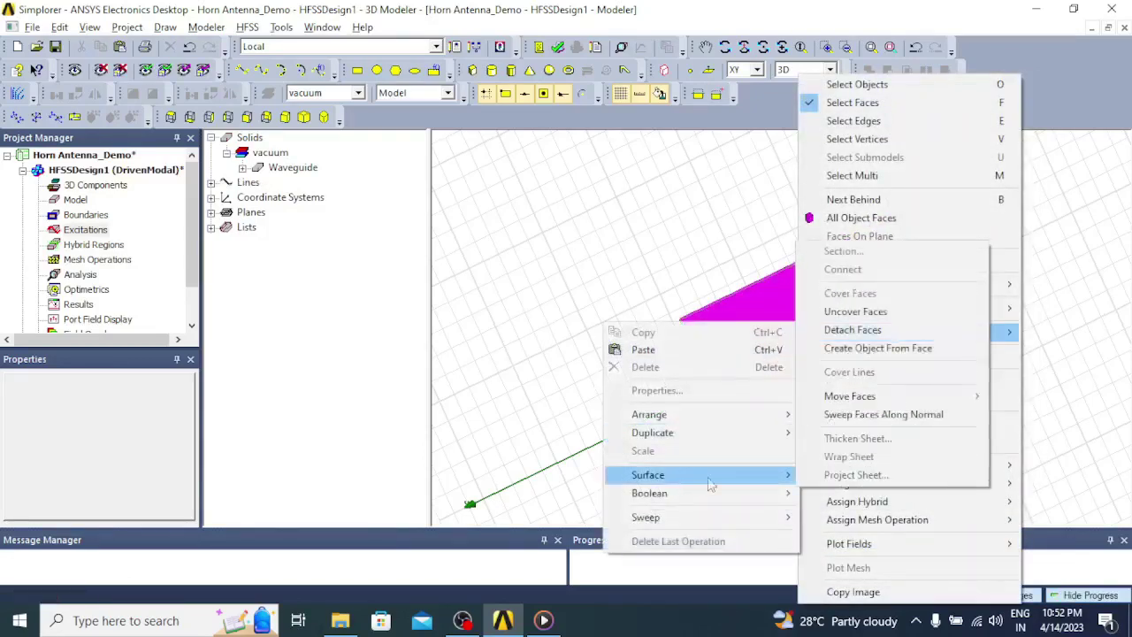
click(862, 311)
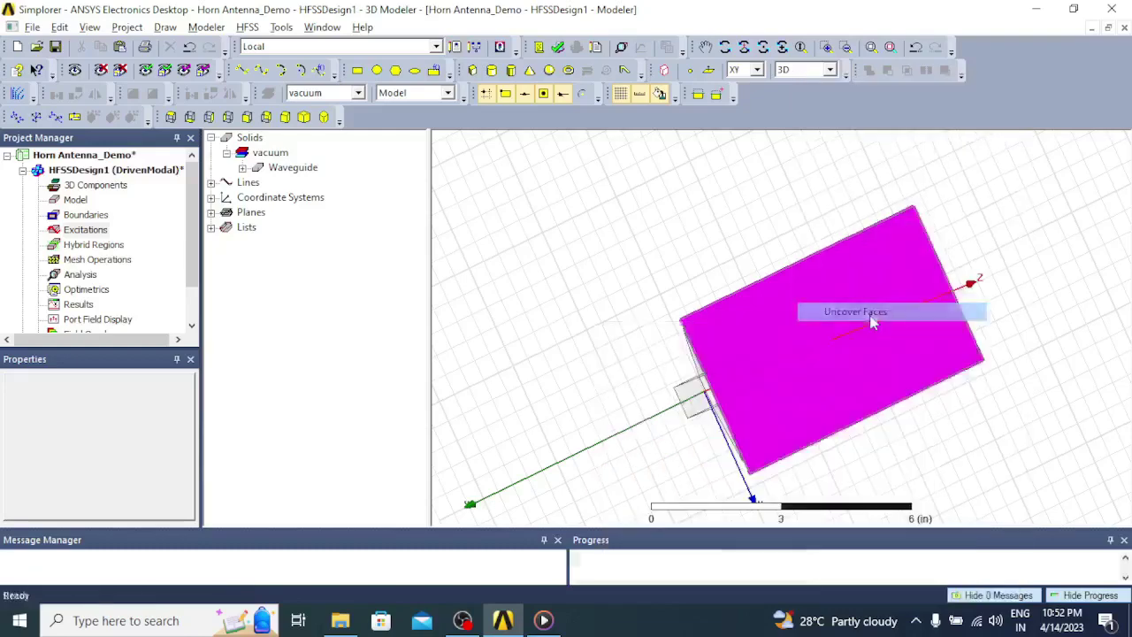
click(744, 47)
drag(817, 271, 740, 313)
scroll(683, 400, up, 5)
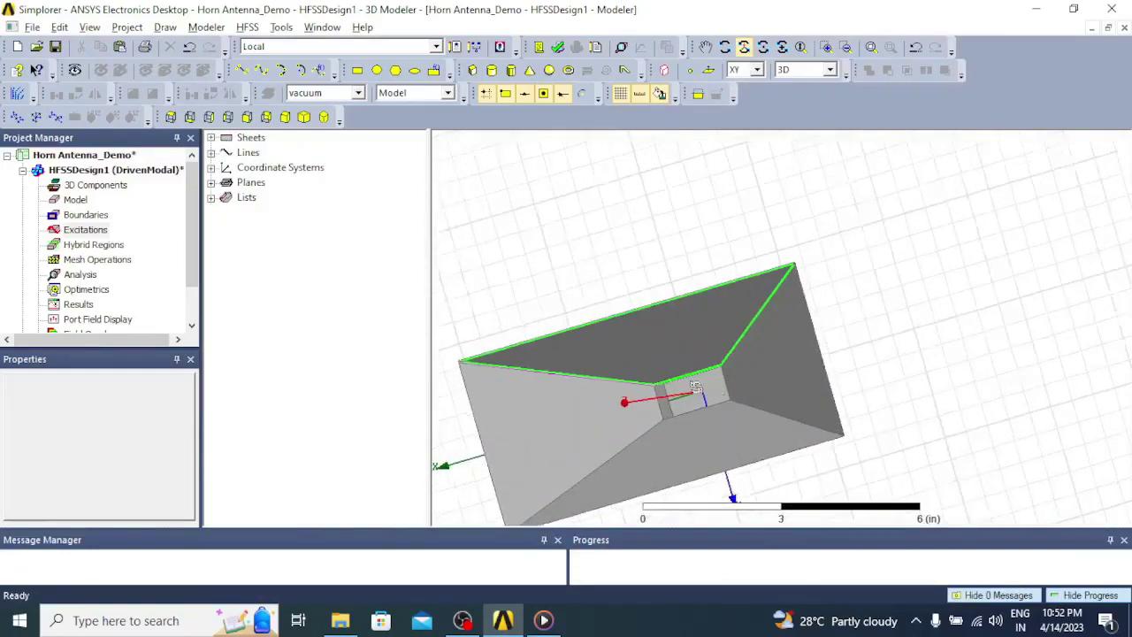
drag(707, 398, 783, 336)
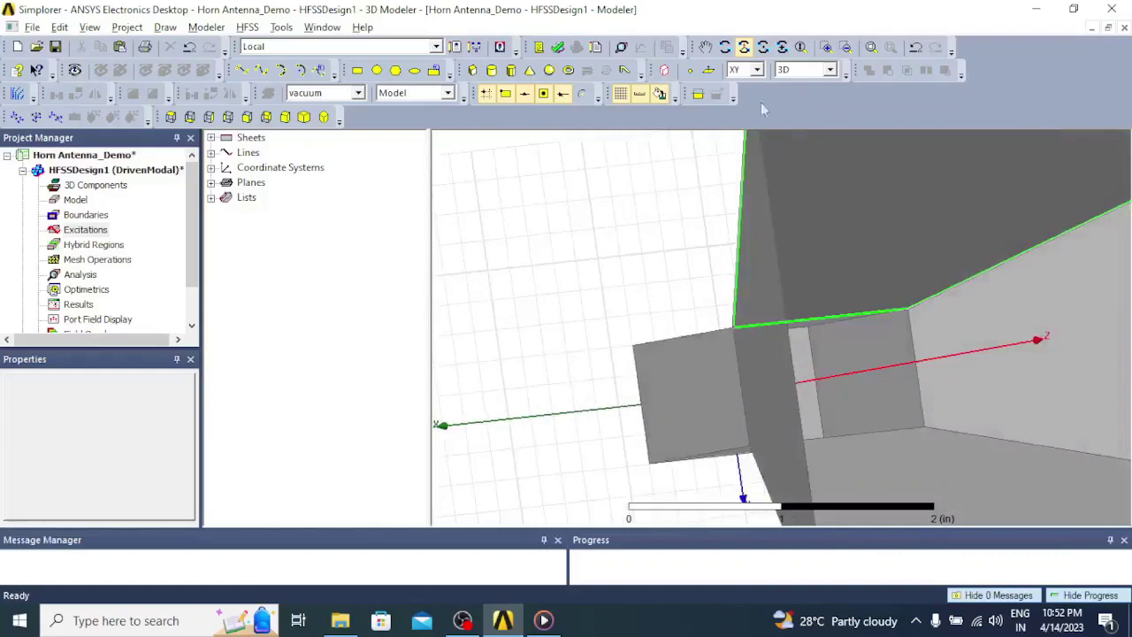
Select all four sloping faces of the horn flare together
click(871, 47)
drag(710, 270, 616, 233)
right_click(521, 149)
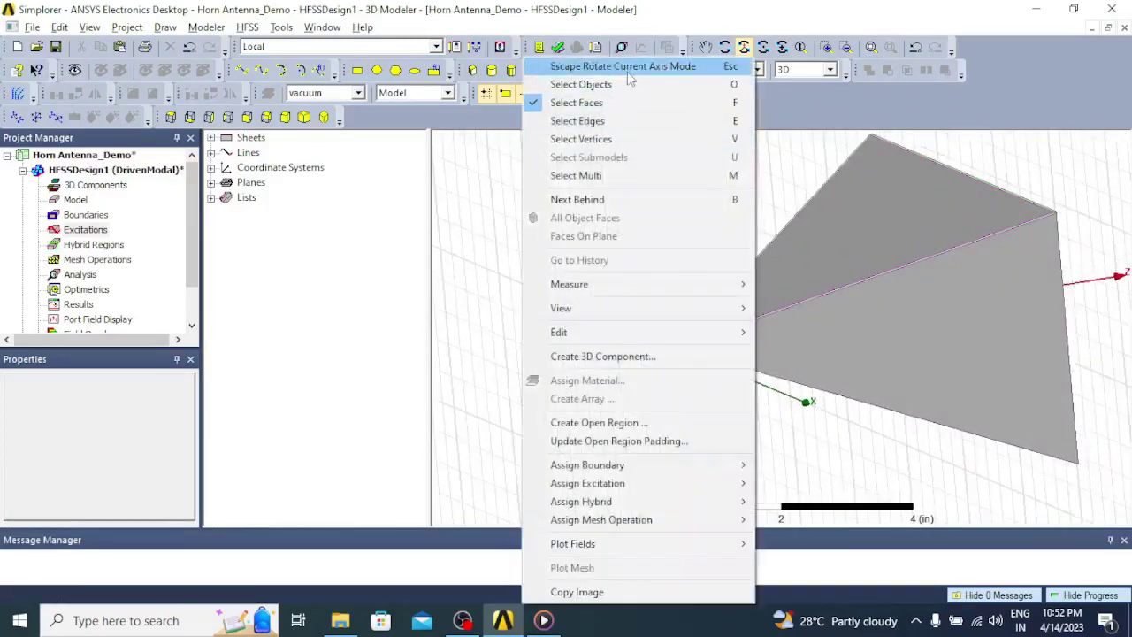
click(601, 69)
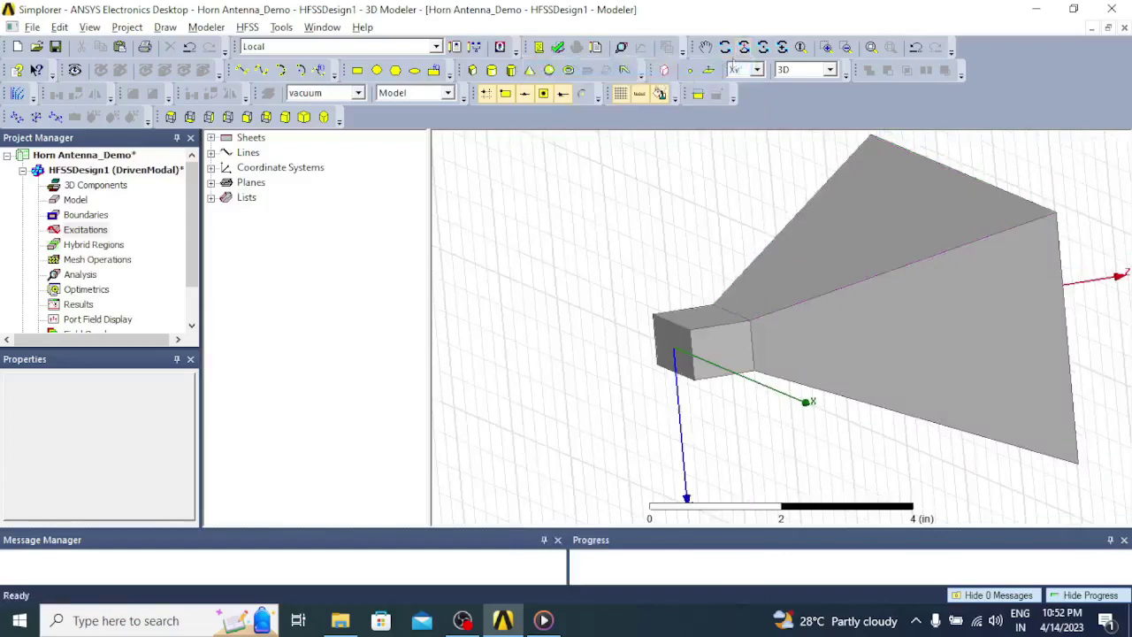
click(744, 47)
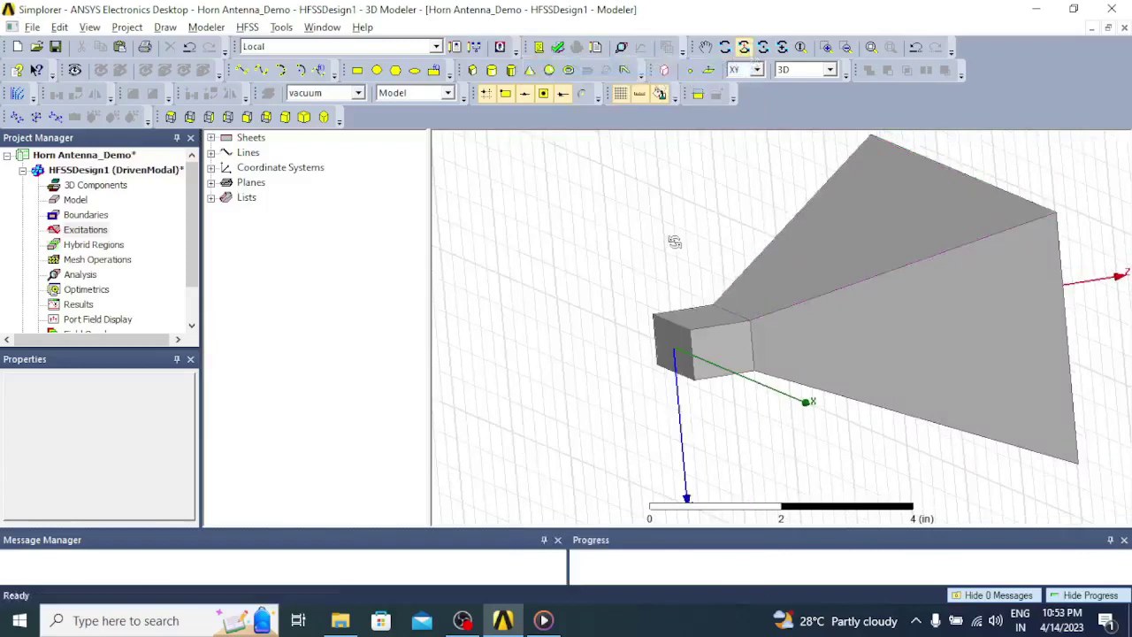
right_click(629, 241)
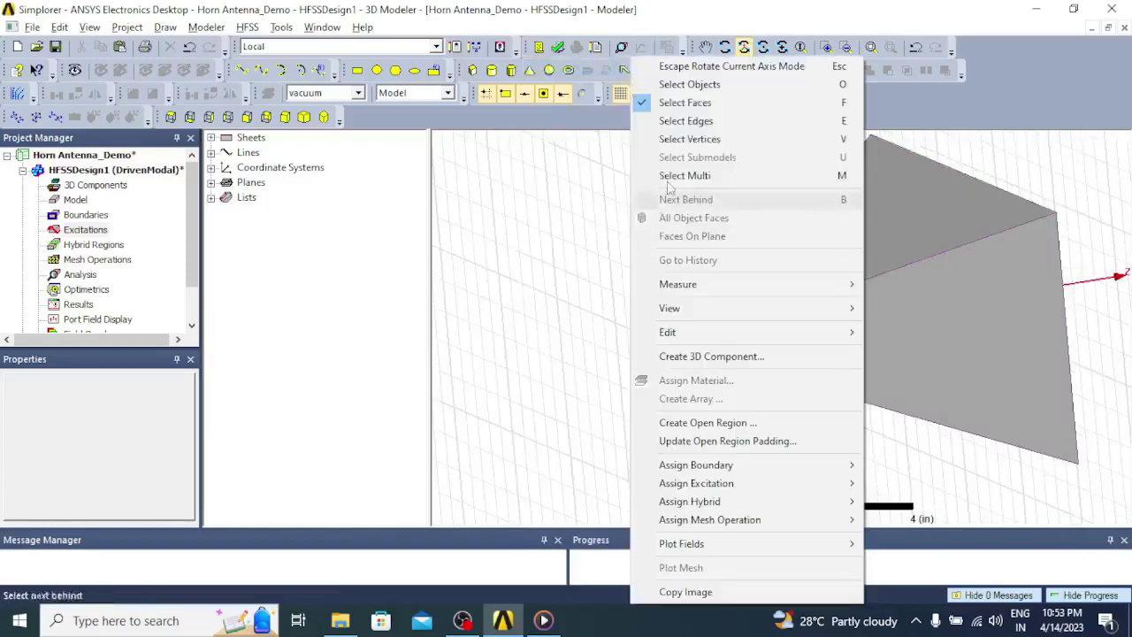
click(720, 67)
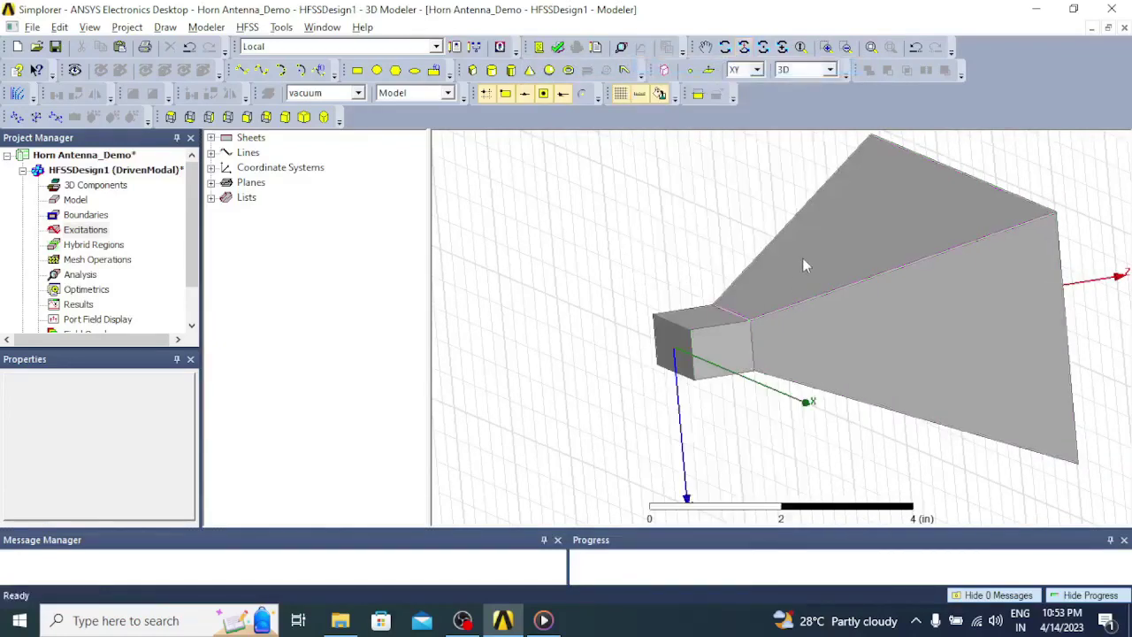
click(830, 273)
click(743, 47)
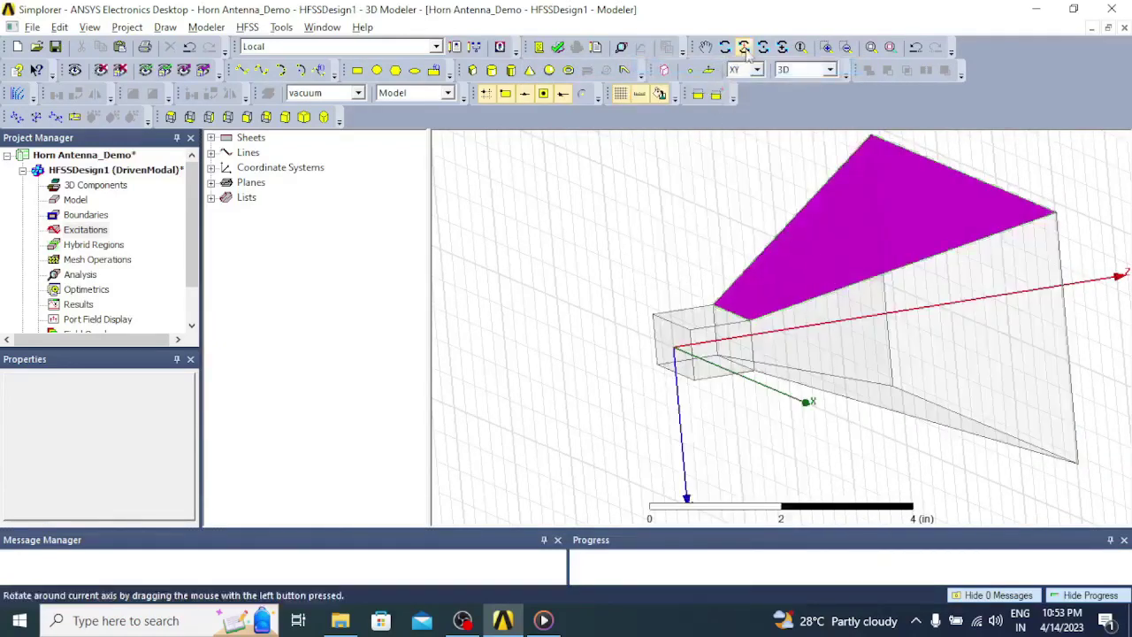
drag(745, 229, 775, 235)
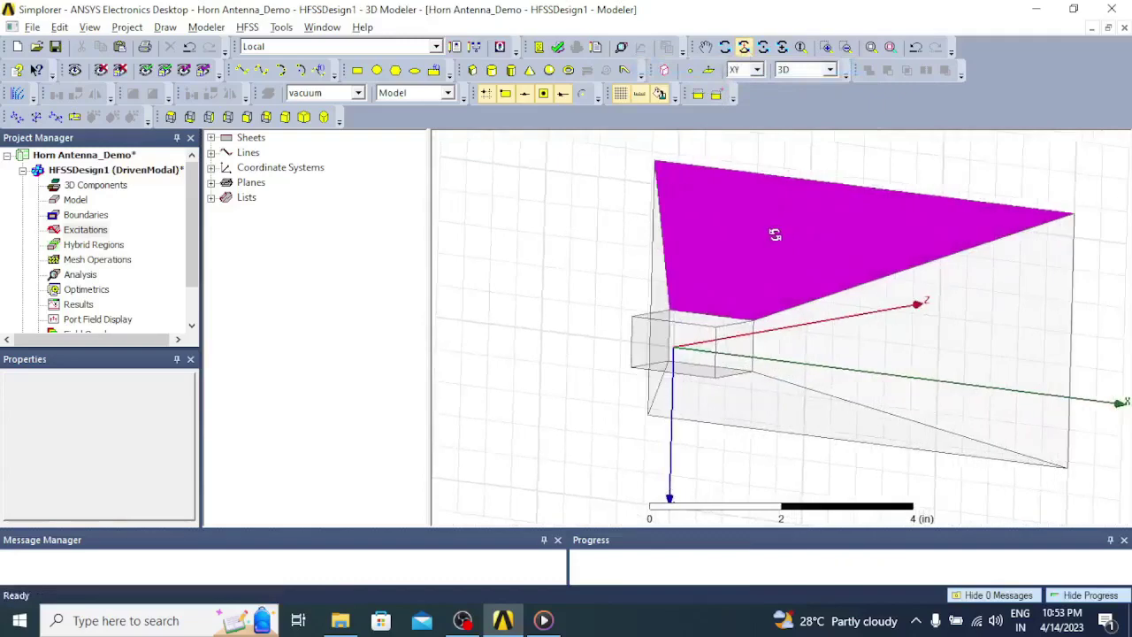
right_click(612, 207)
click(725, 56)
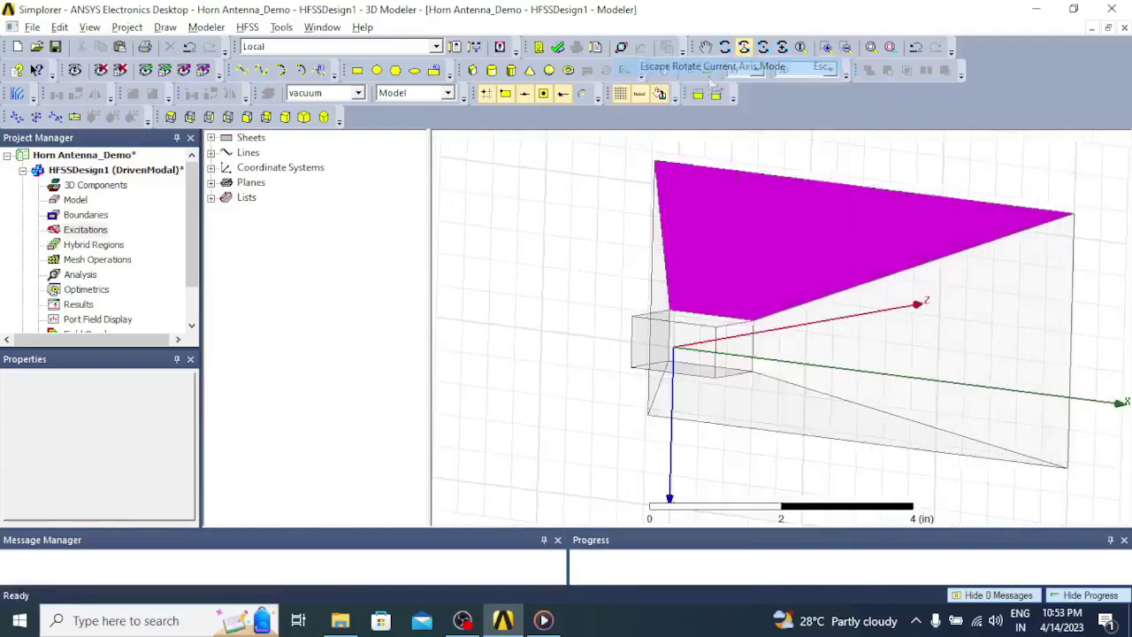
ctrl+click(891, 348)
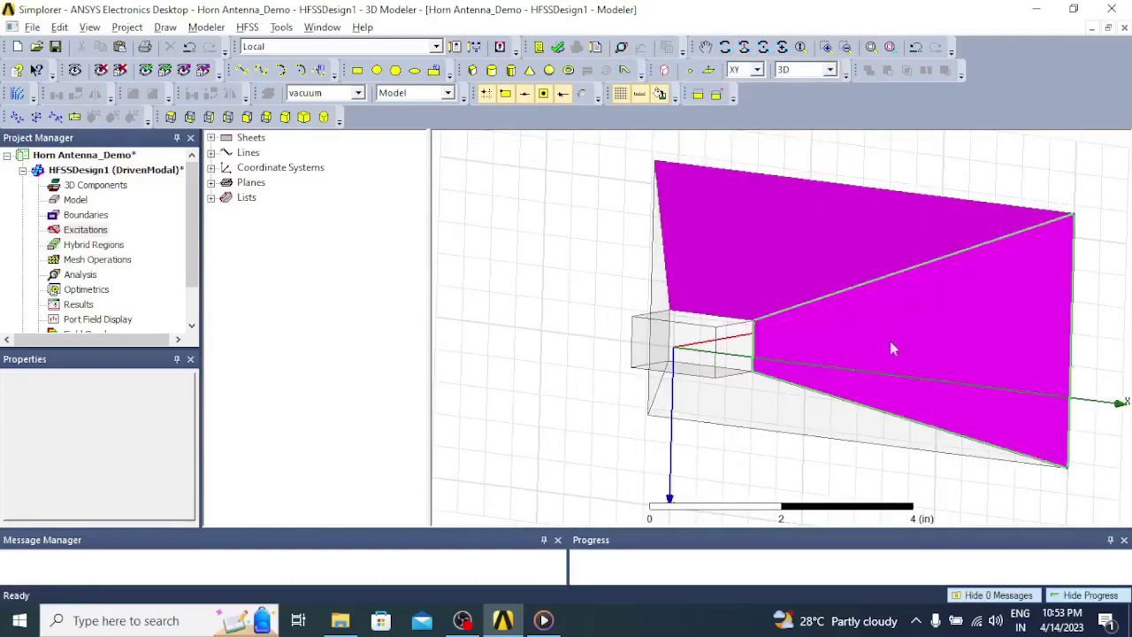
ctrl+click(659, 292)
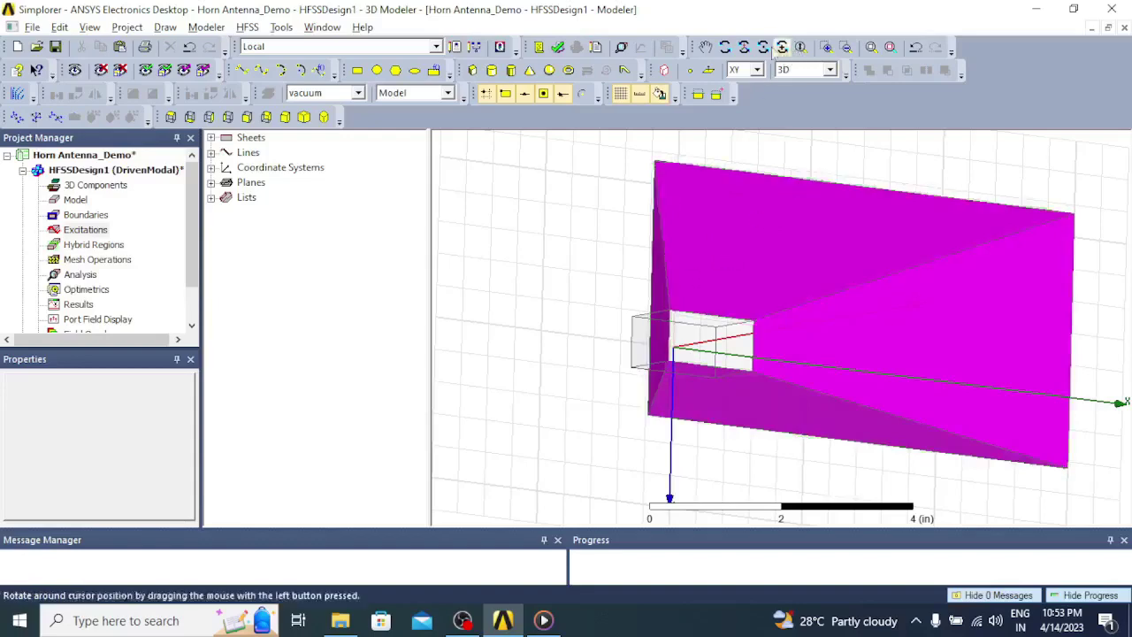
Add the waveguide section's exposed upper and side walls to the selected horn flare faces
click(744, 47)
drag(777, 210, 1072, 541)
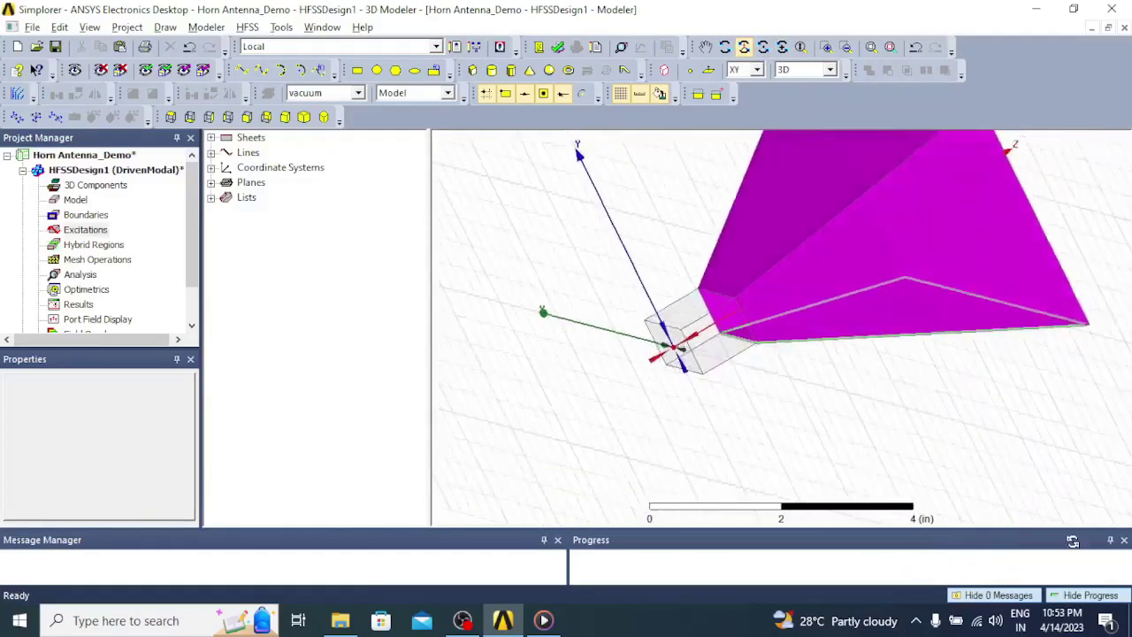
right_click(563, 234)
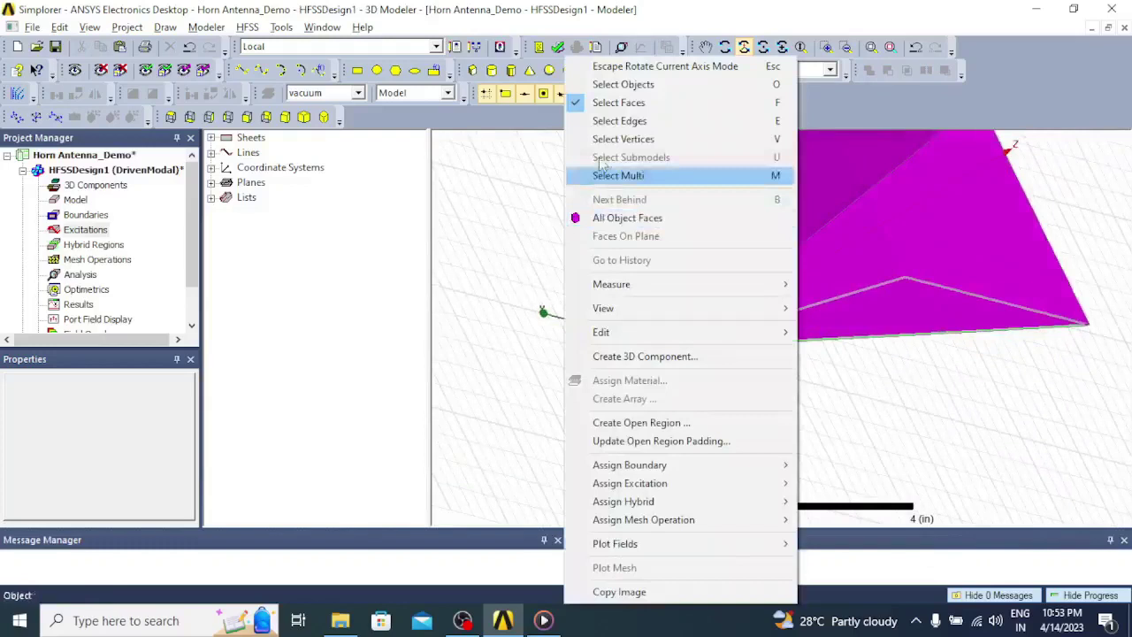
click(650, 76)
click(708, 305)
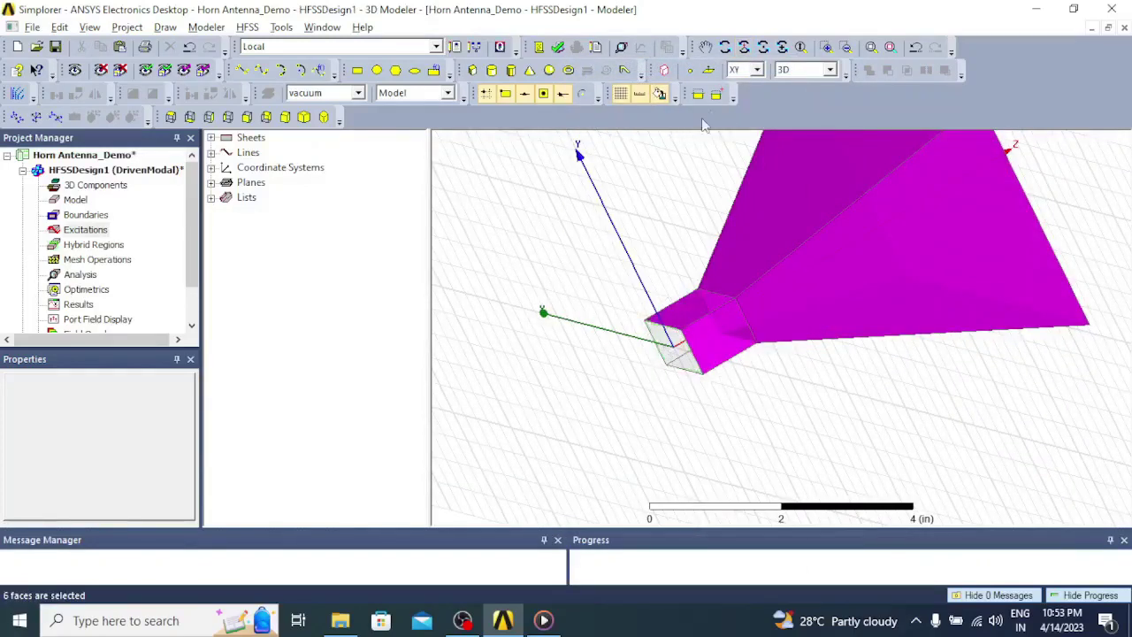
Add the waveguide section's remaining outer walls to the face selection, leaving its end face unselected
click(744, 47)
drag(730, 318, 656, 196)
right_click(689, 231)
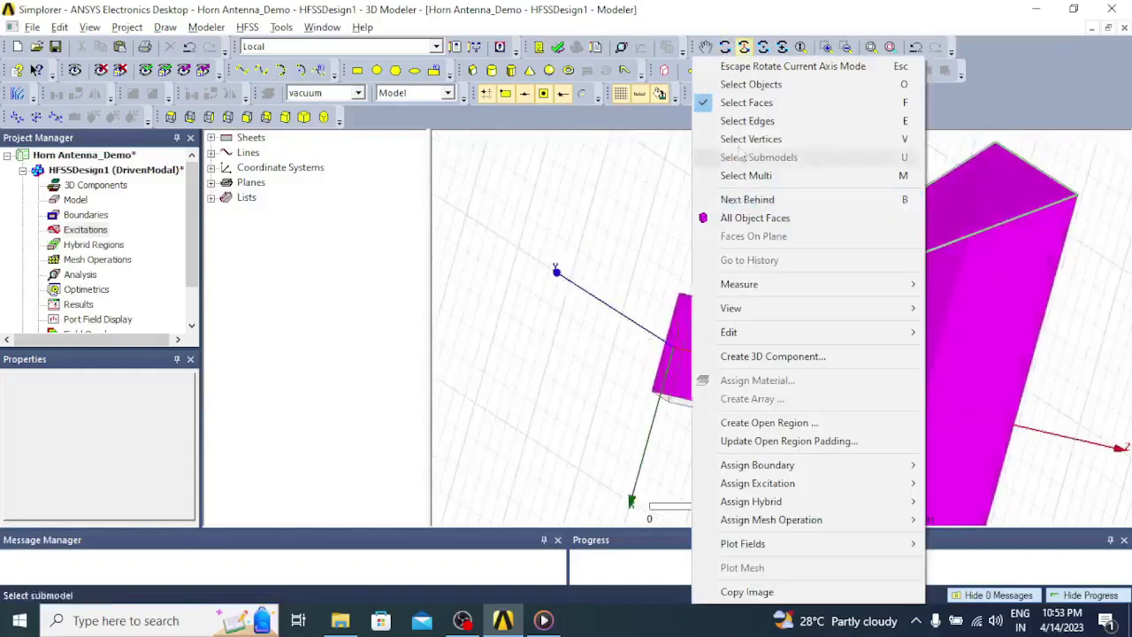
click(800, 65)
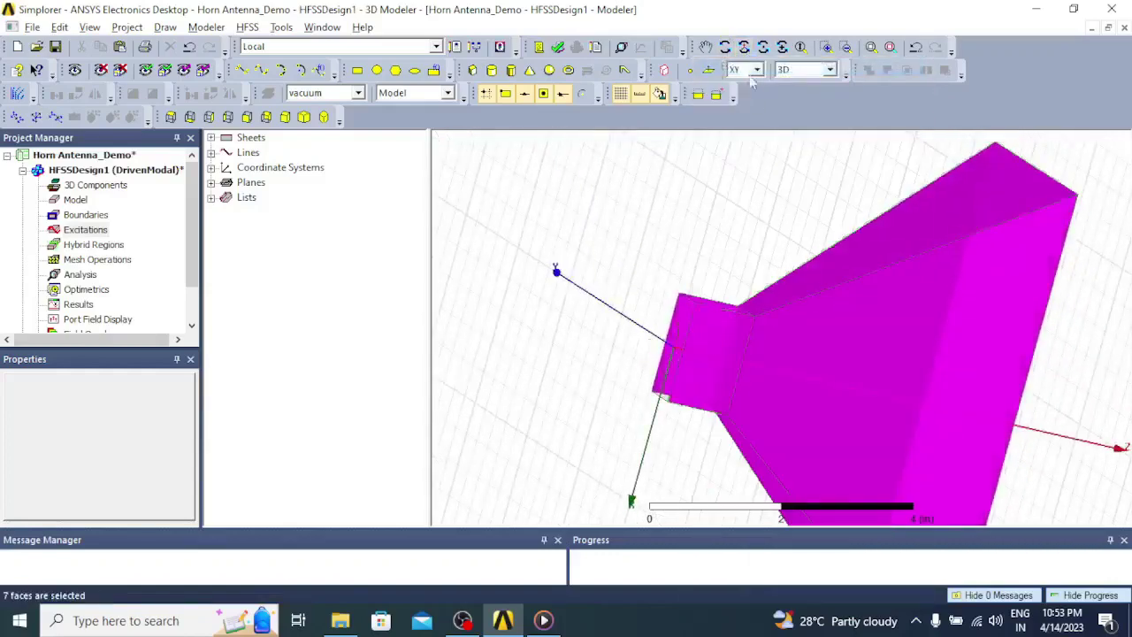
click(743, 47)
drag(738, 310, 812, 170)
right_click(801, 201)
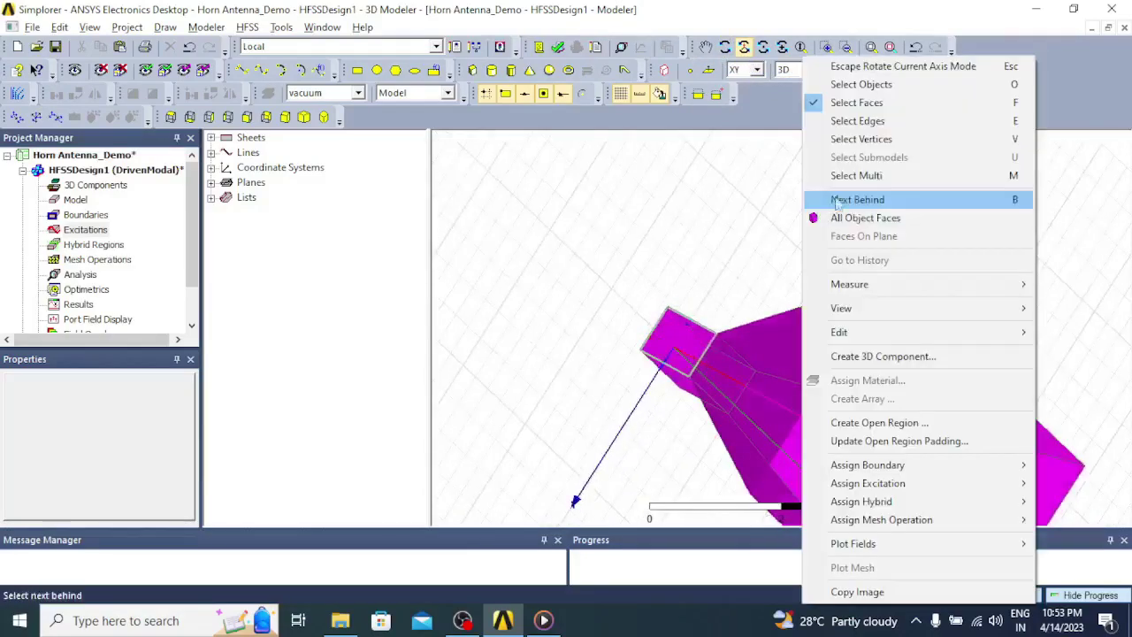
click(849, 66)
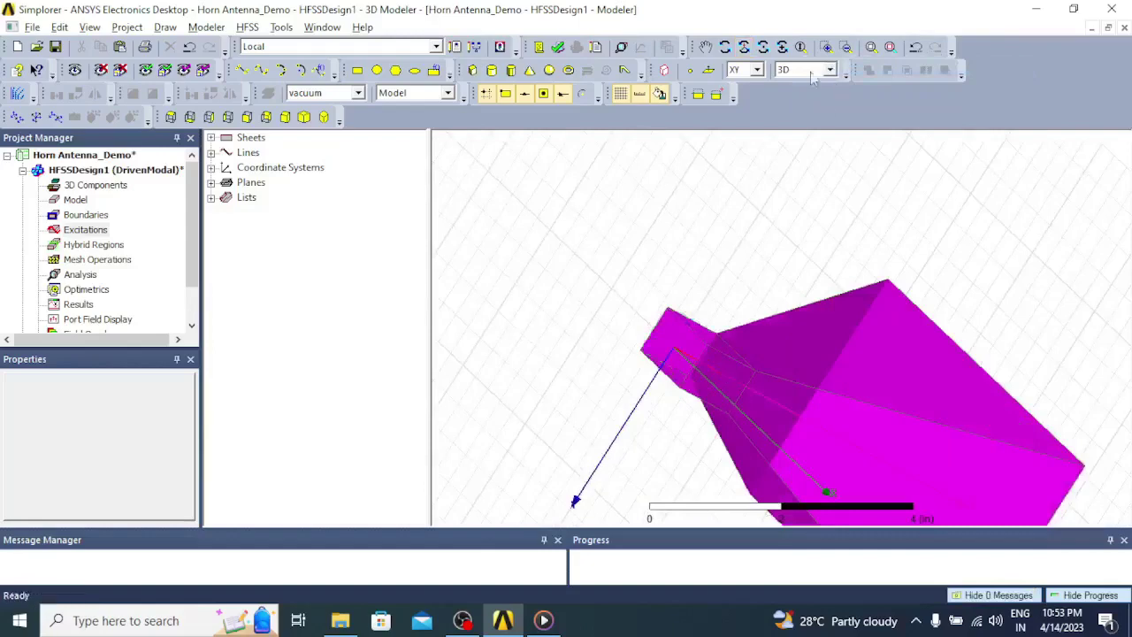
Assign a Perfect E boundary to the selected horn and waveguide walls, accepting the default boundary settings
click(744, 47)
drag(757, 268, 776, 372)
right_click(767, 243)
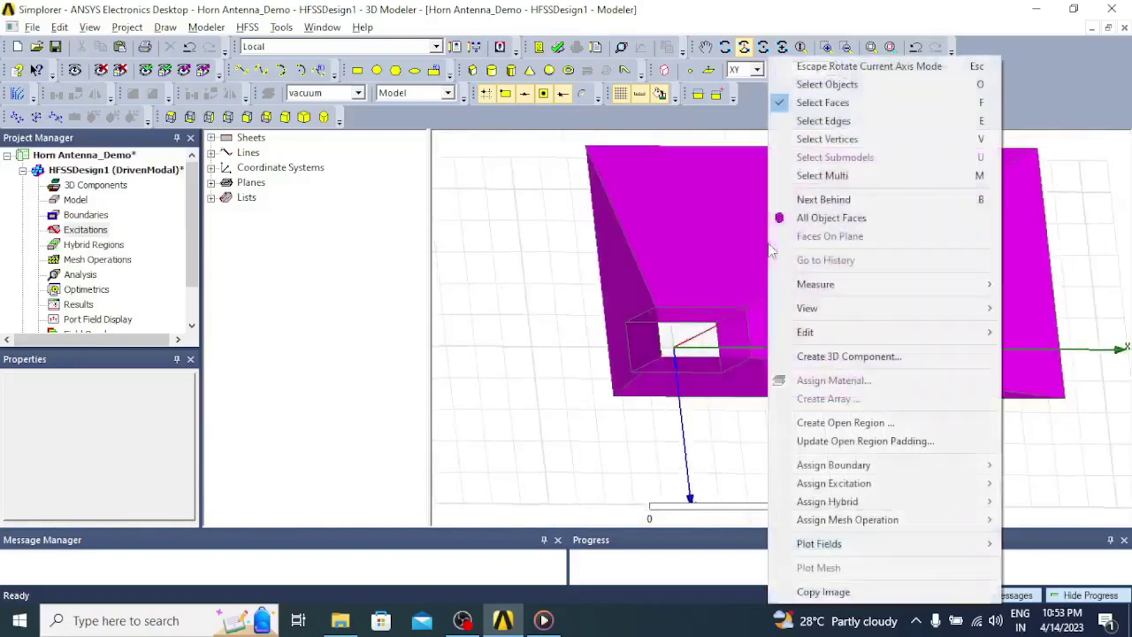
mouse_move(812, 335)
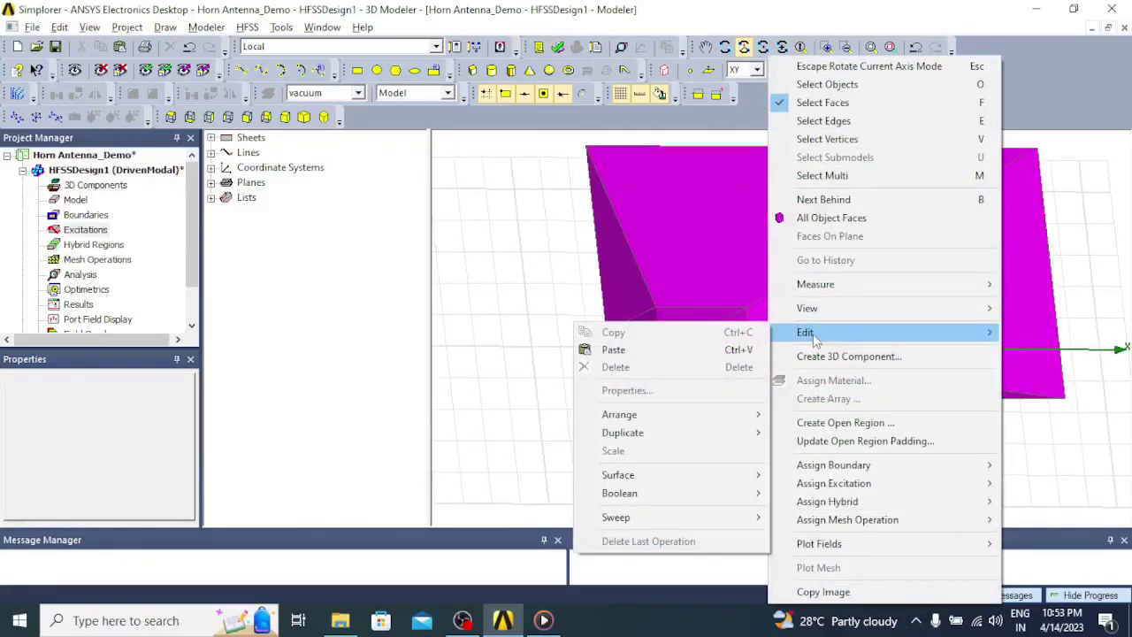
mouse_move(834, 465)
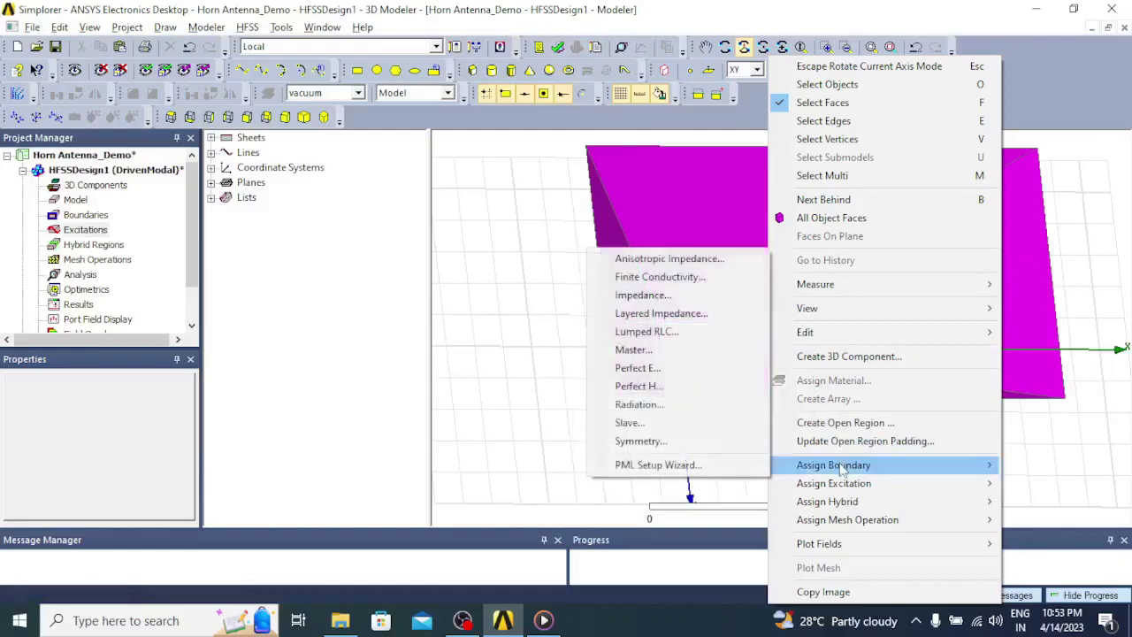
click(687, 368)
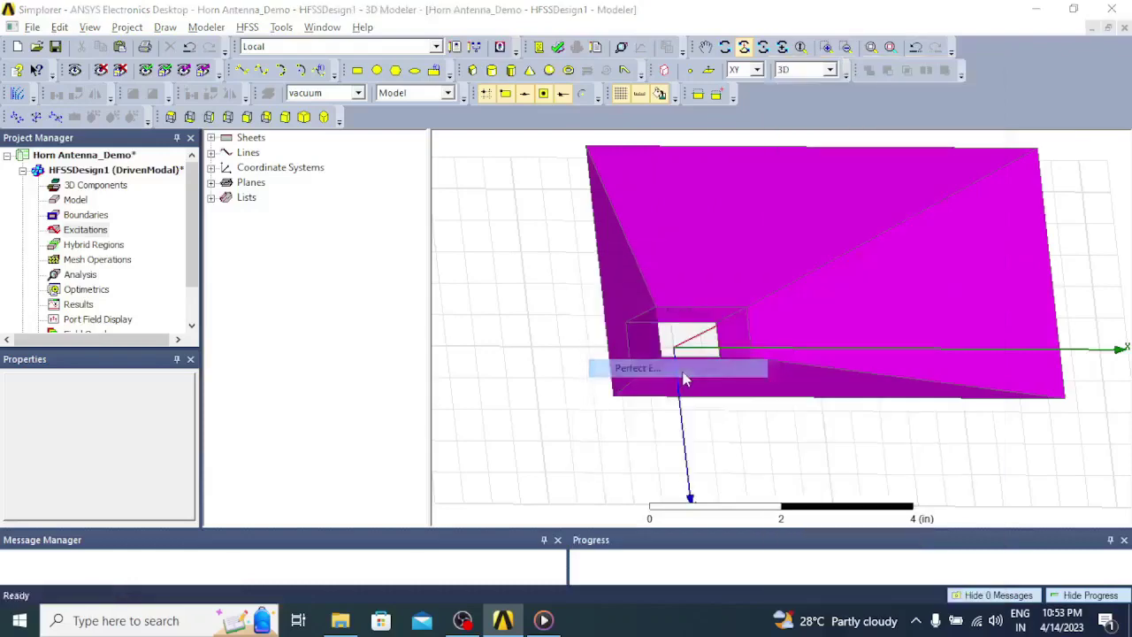
click(505, 434)
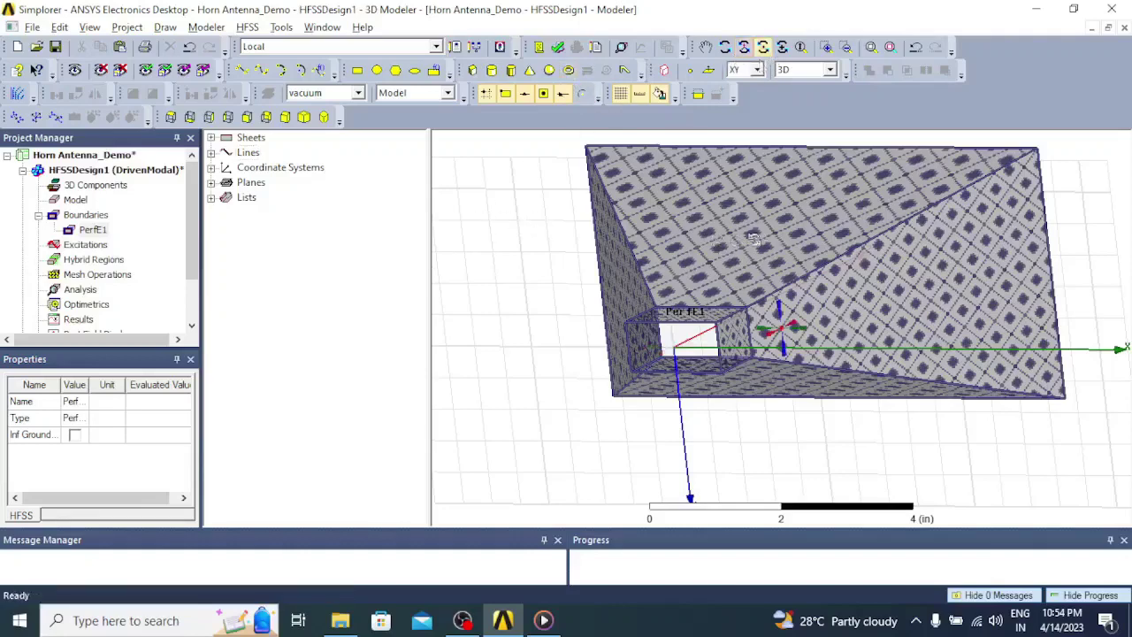
Select the waveguide's feed-end face and start a wave port on it, keeping the port name 1
drag(754, 239, 787, 245)
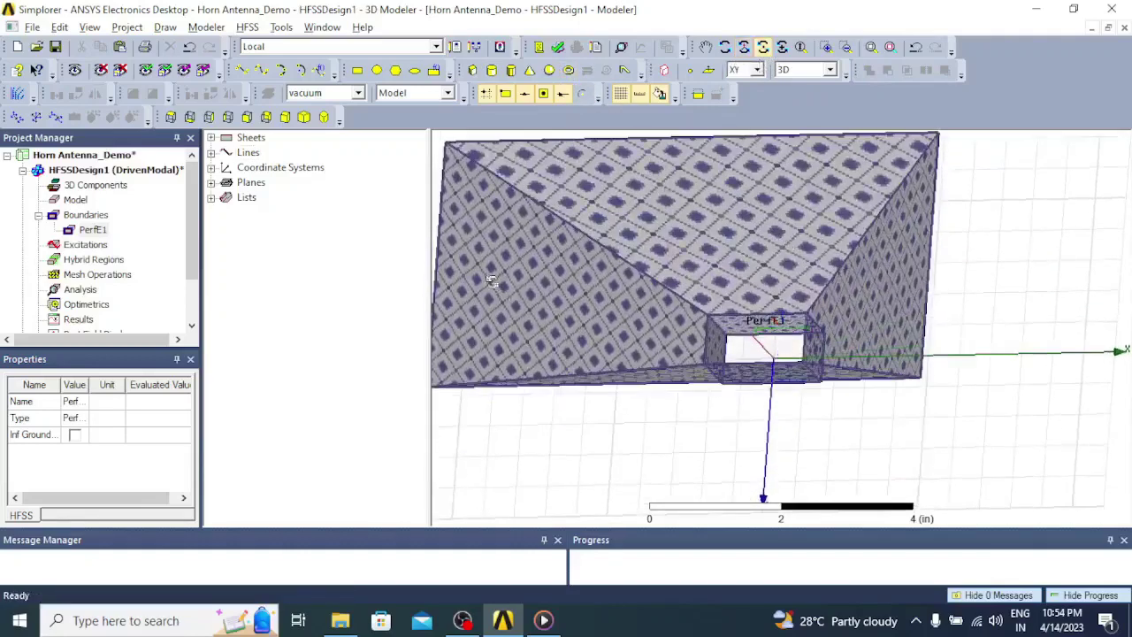
right_click(987, 191)
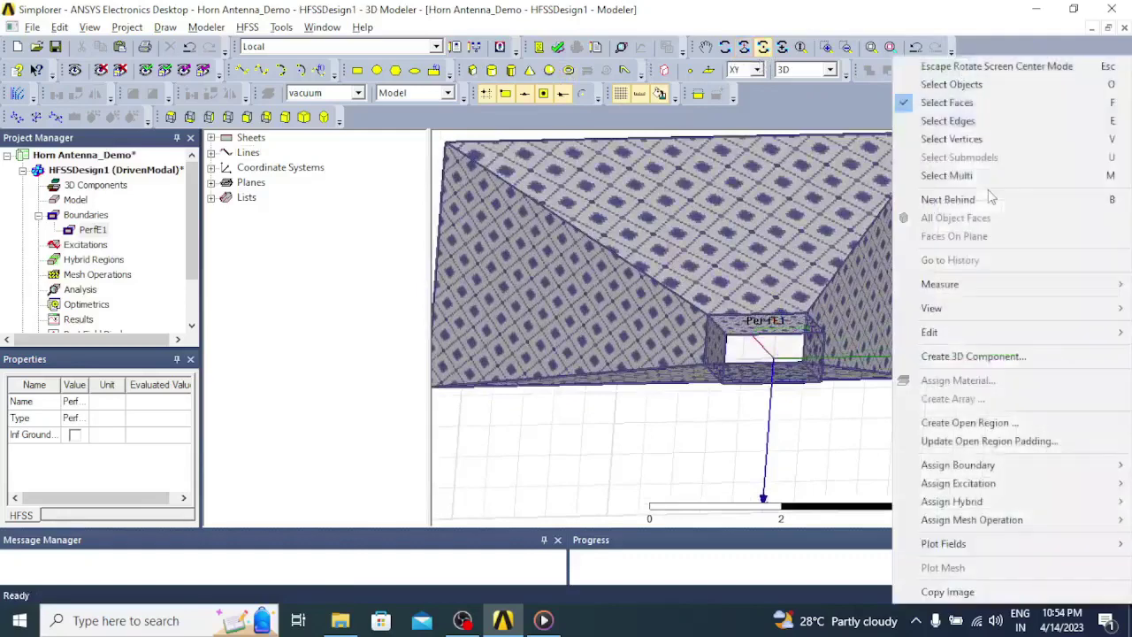
click(990, 66)
click(758, 360)
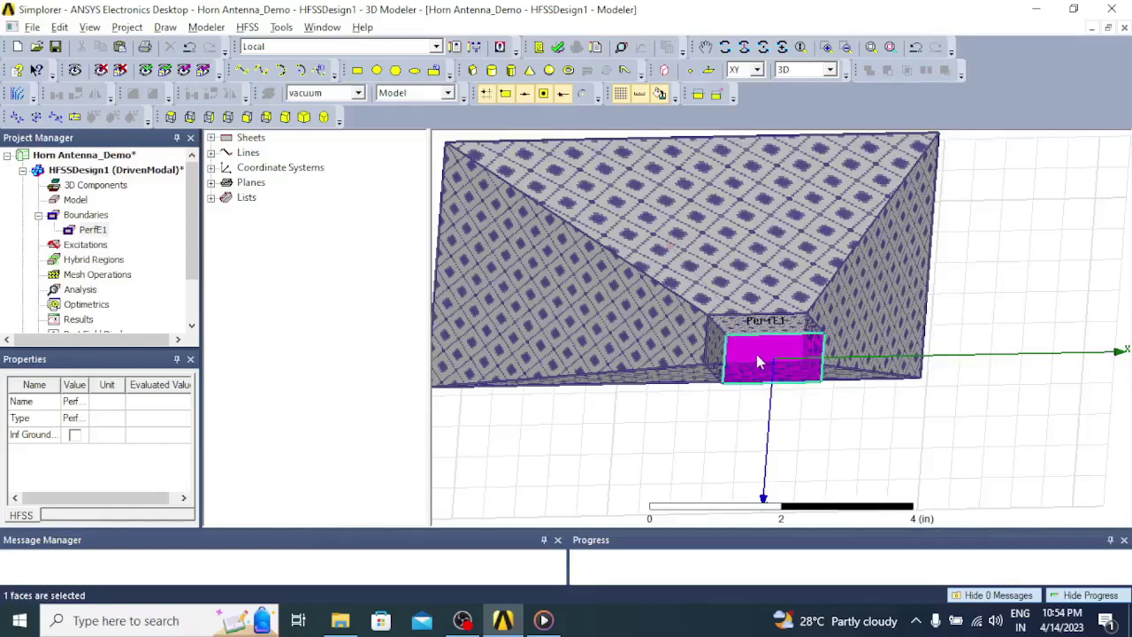
right_click(756, 354)
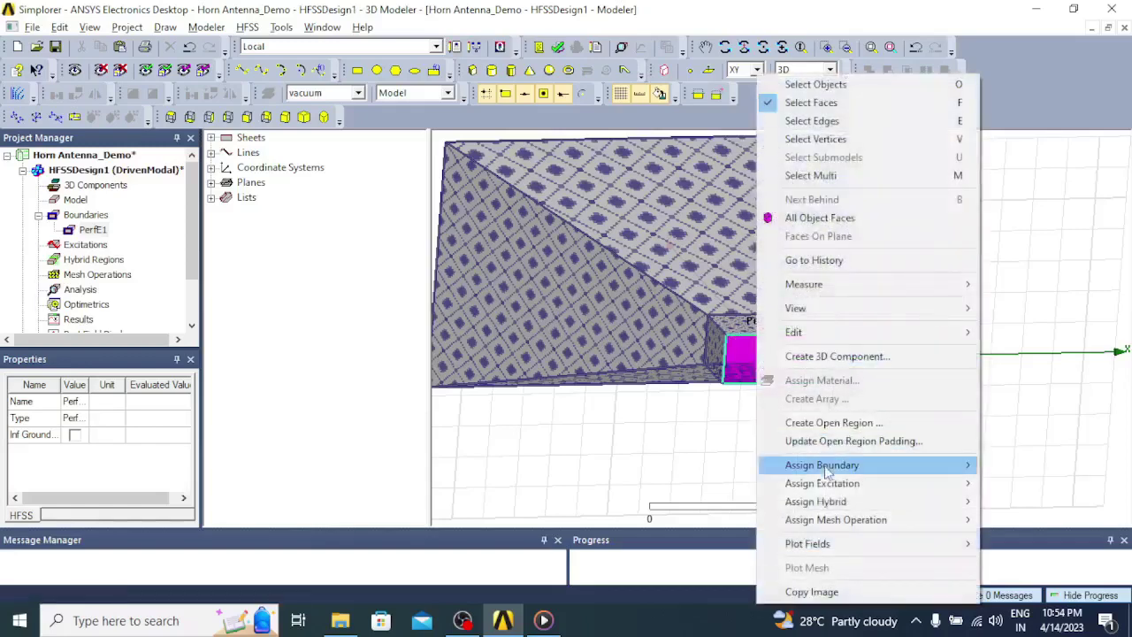
mouse_move(834, 485)
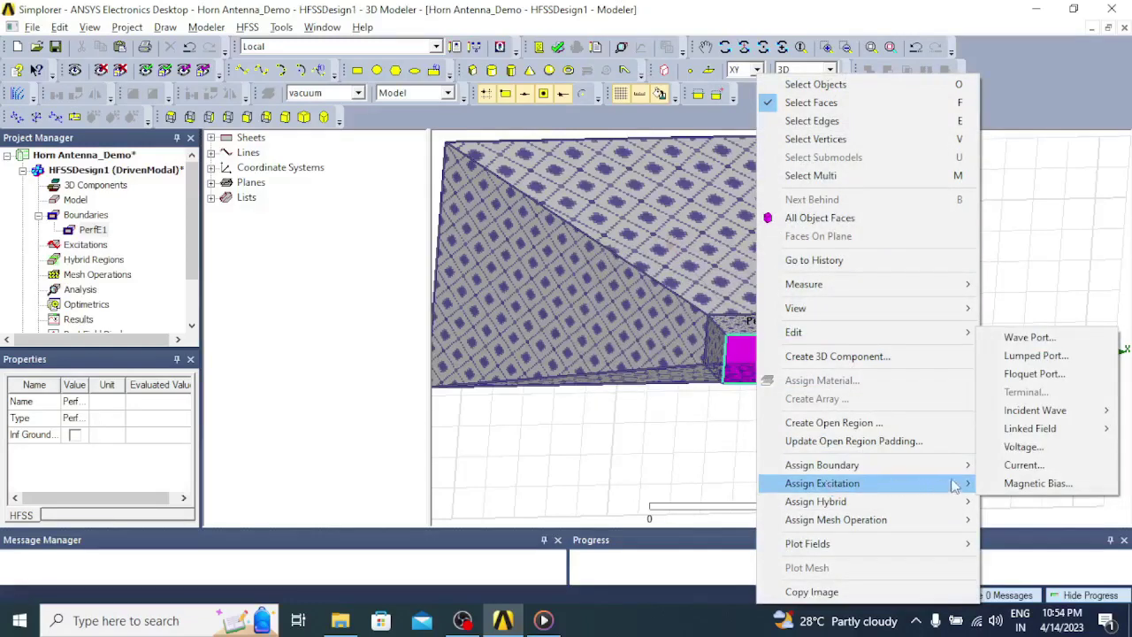
click(1044, 346)
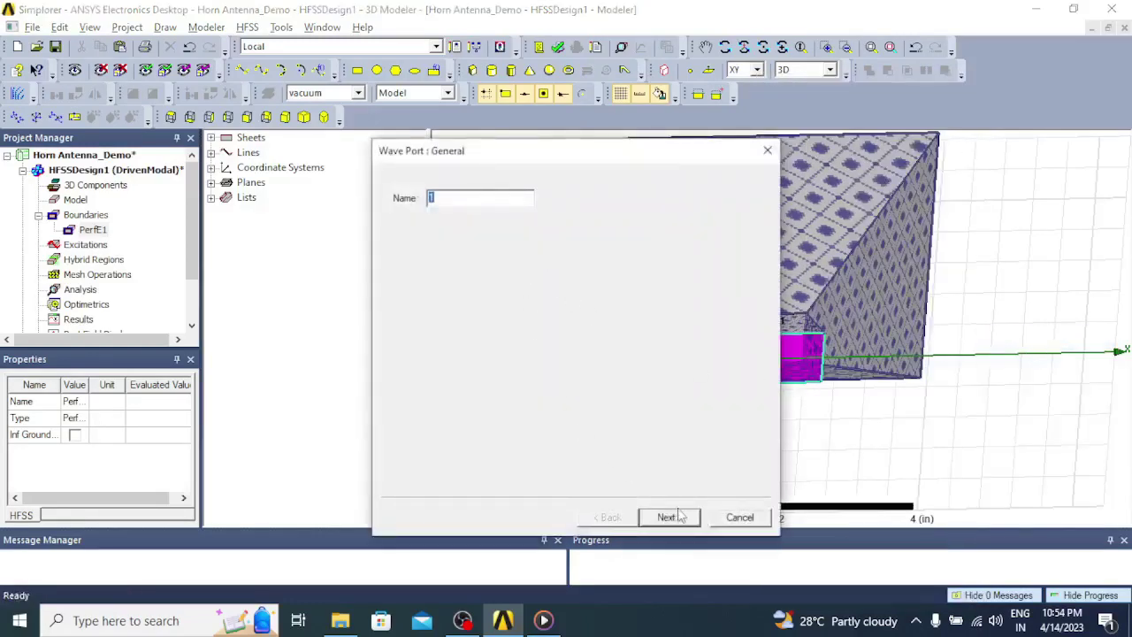
click(681, 520)
Draw mode 1's integration line across the port face between its side-edge midpoints and finish the wave port without renormalization
click(538, 241)
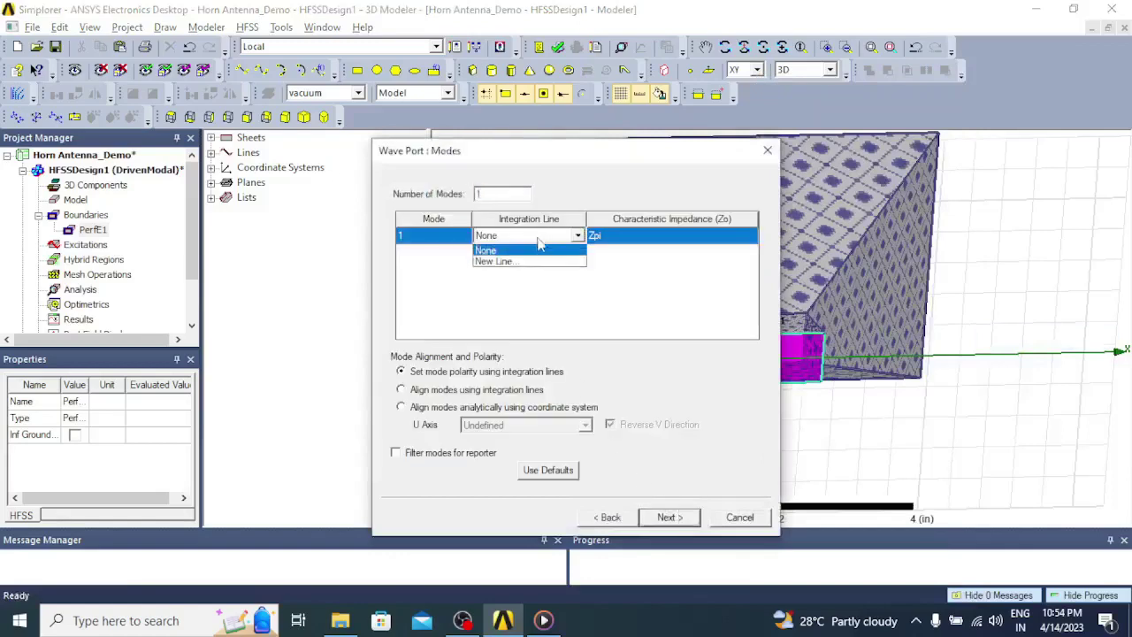
click(496, 262)
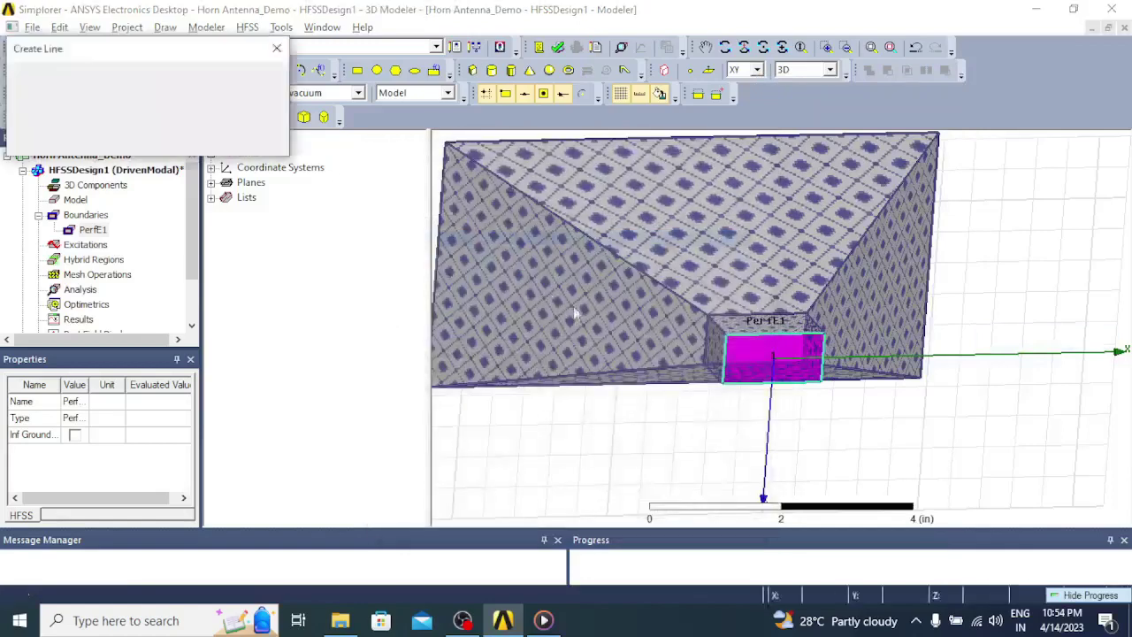
click(729, 362)
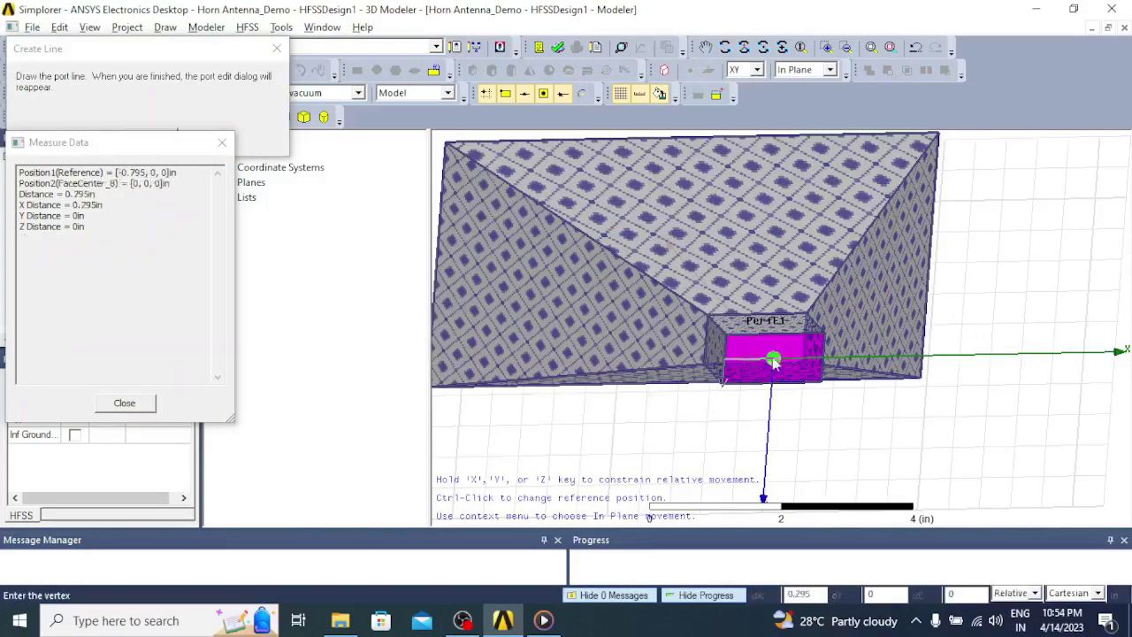
click(822, 358)
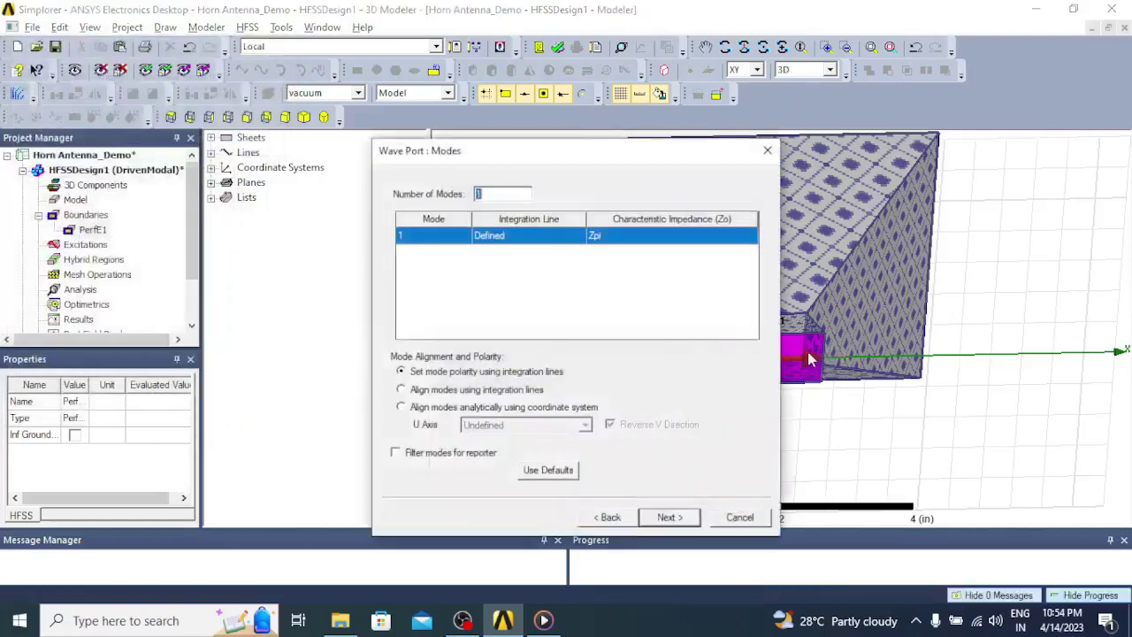
click(669, 518)
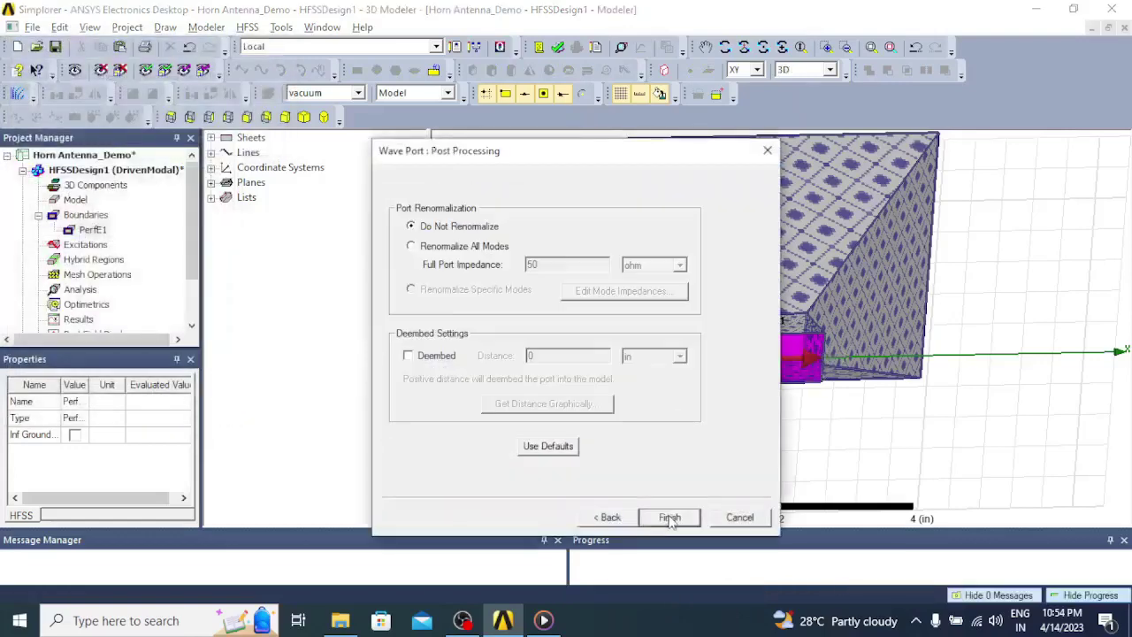
click(669, 519)
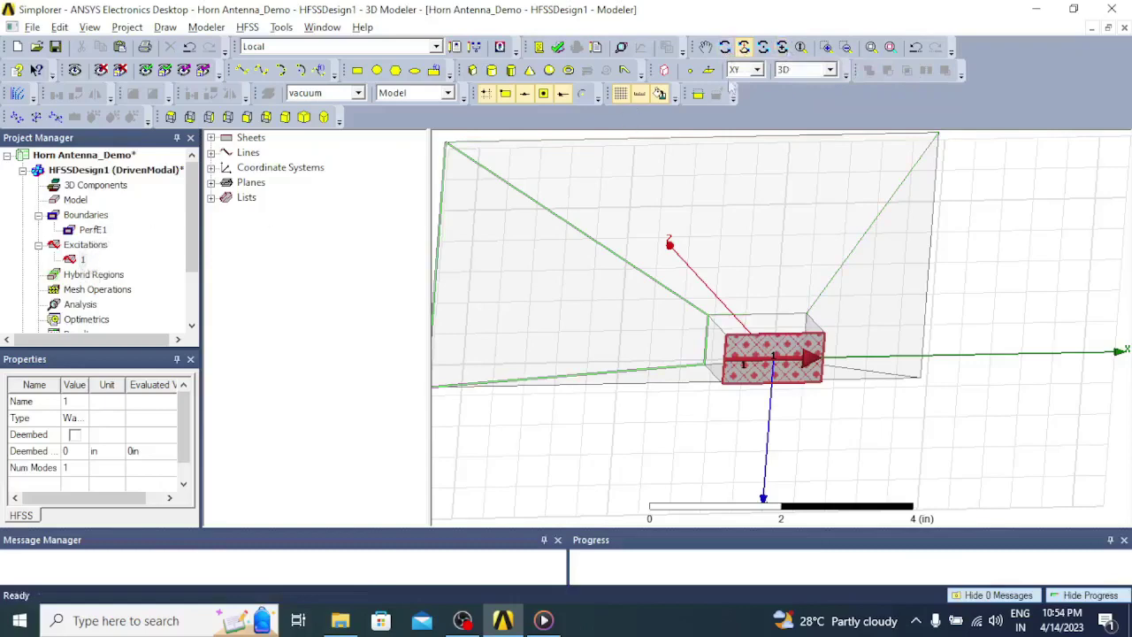
Examine the whole horn with the PerfE1 boundary and wave port 1 highlighted in turn, then clear the selection
click(871, 47)
drag(781, 216, 652, 225)
right_click(626, 200)
click(743, 71)
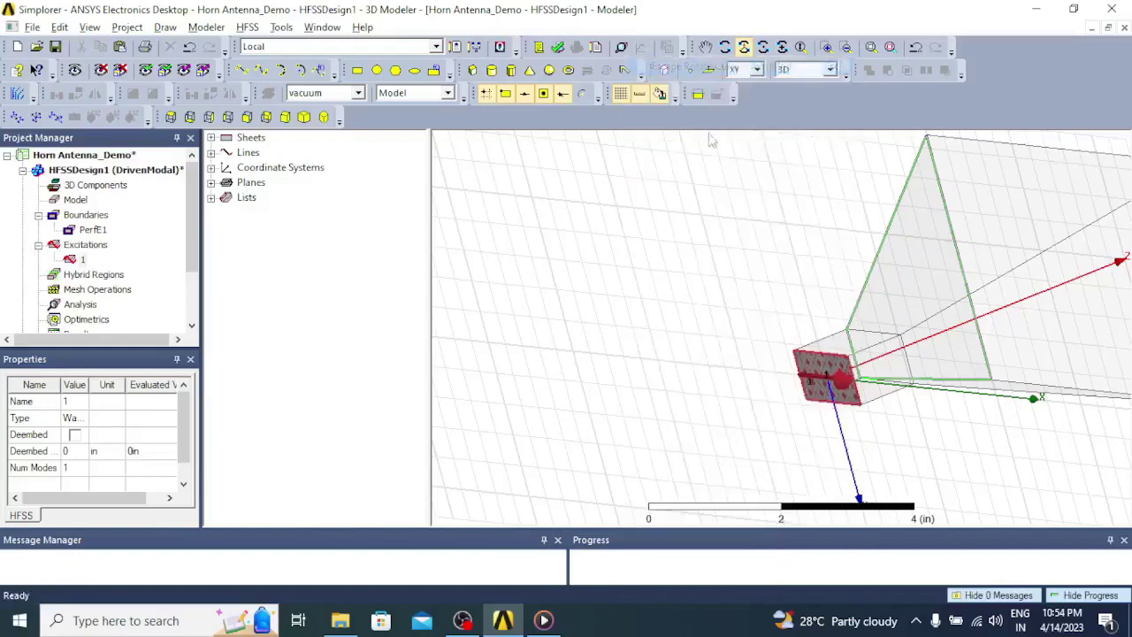
click(871, 47)
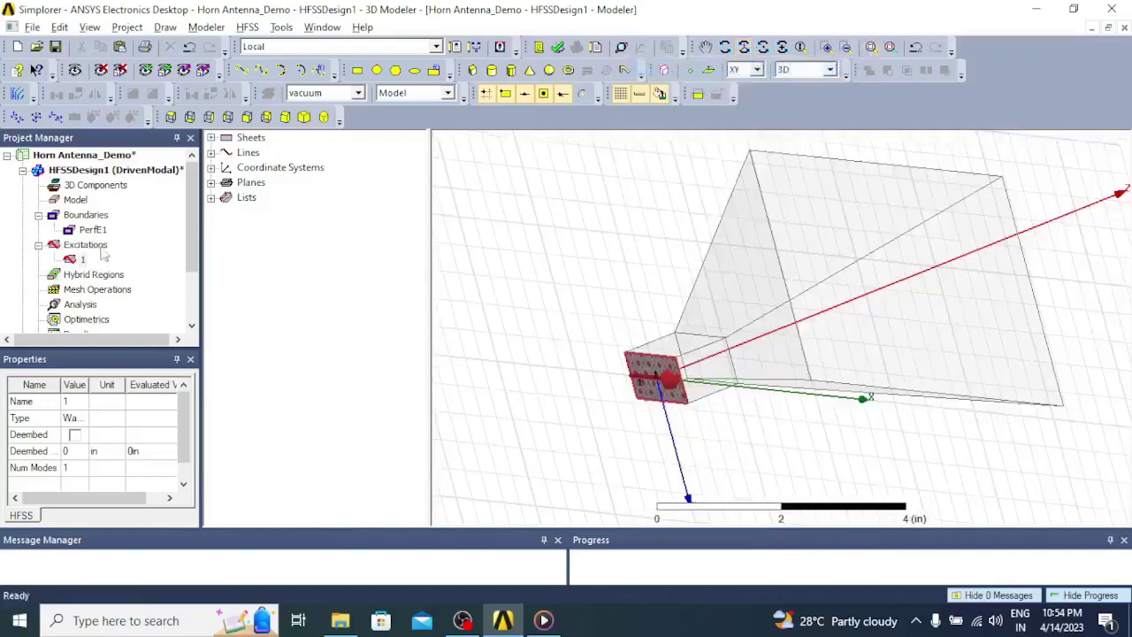
click(95, 245)
click(102, 230)
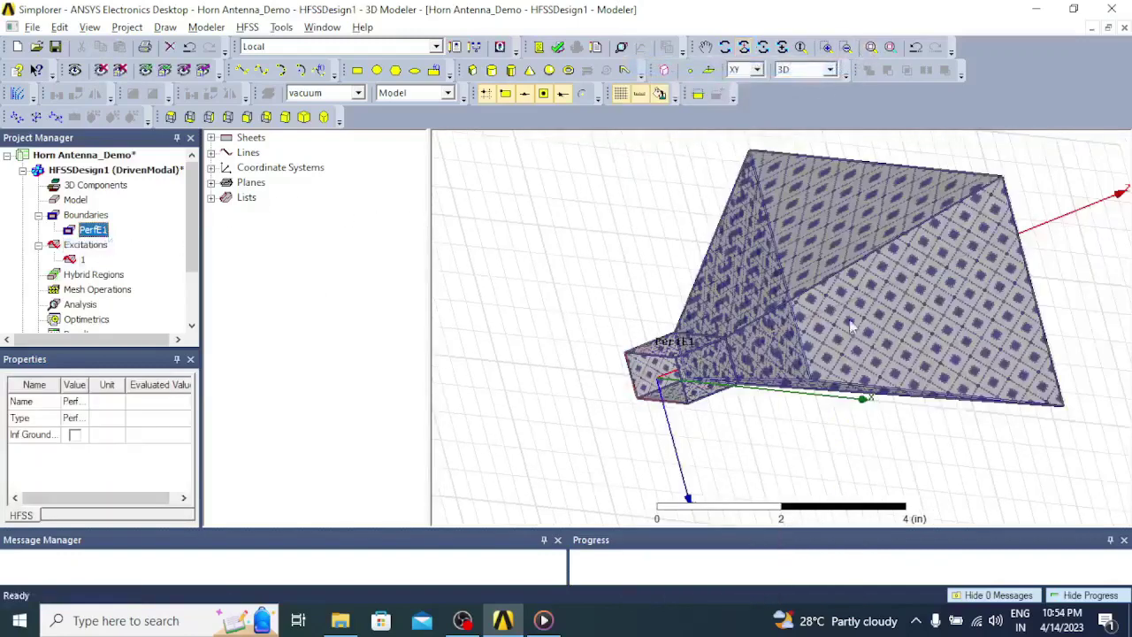
click(82, 259)
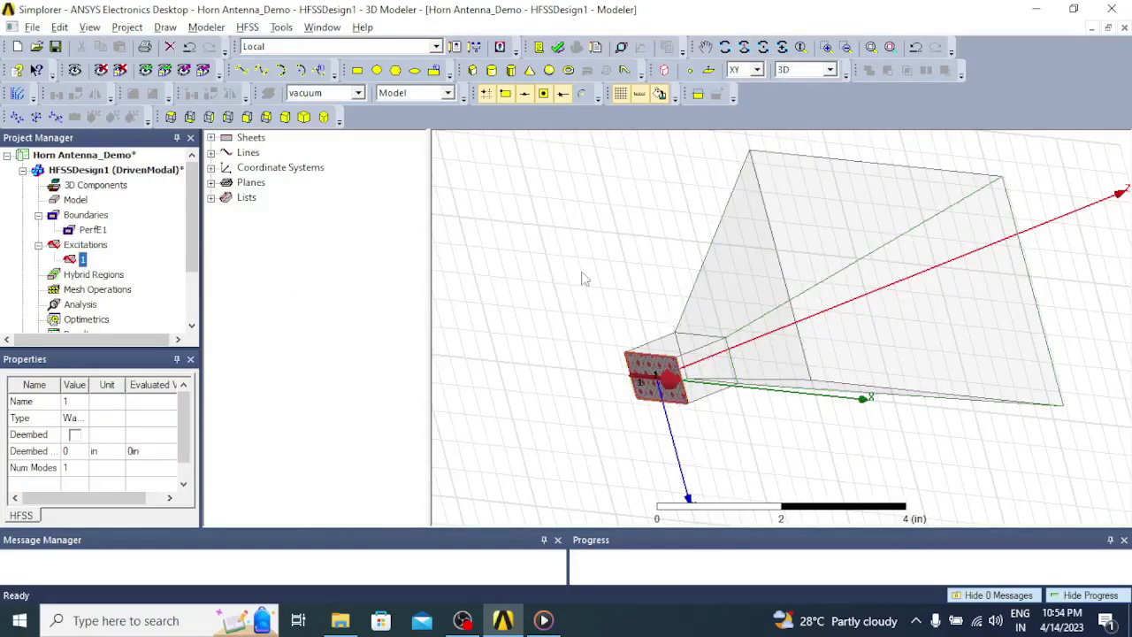
click(557, 210)
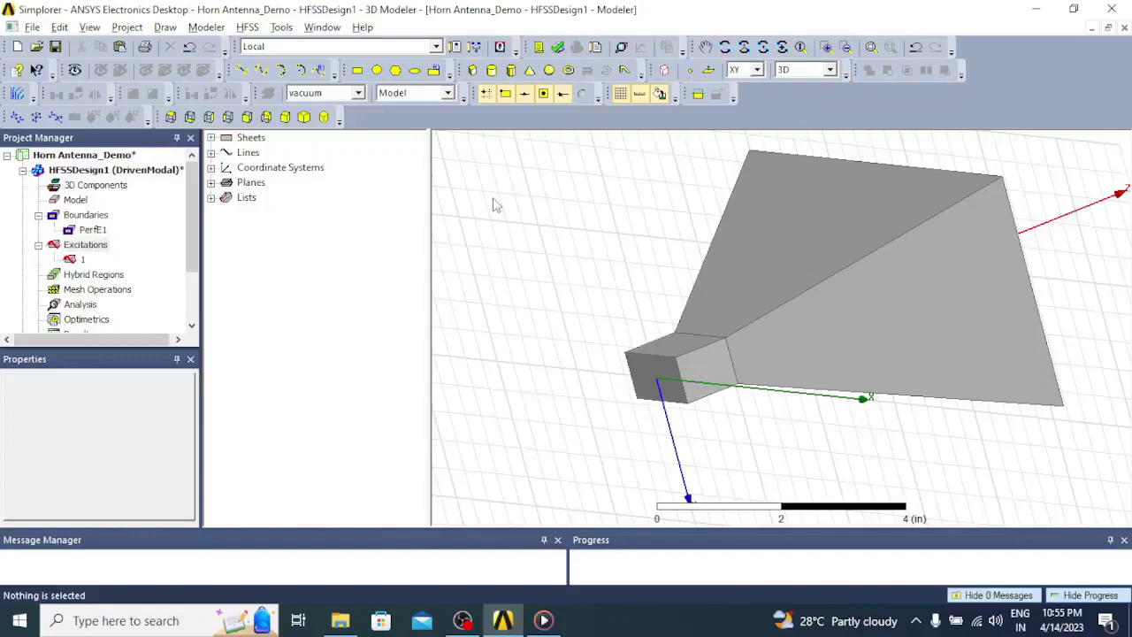
click(476, 78)
click(554, 284)
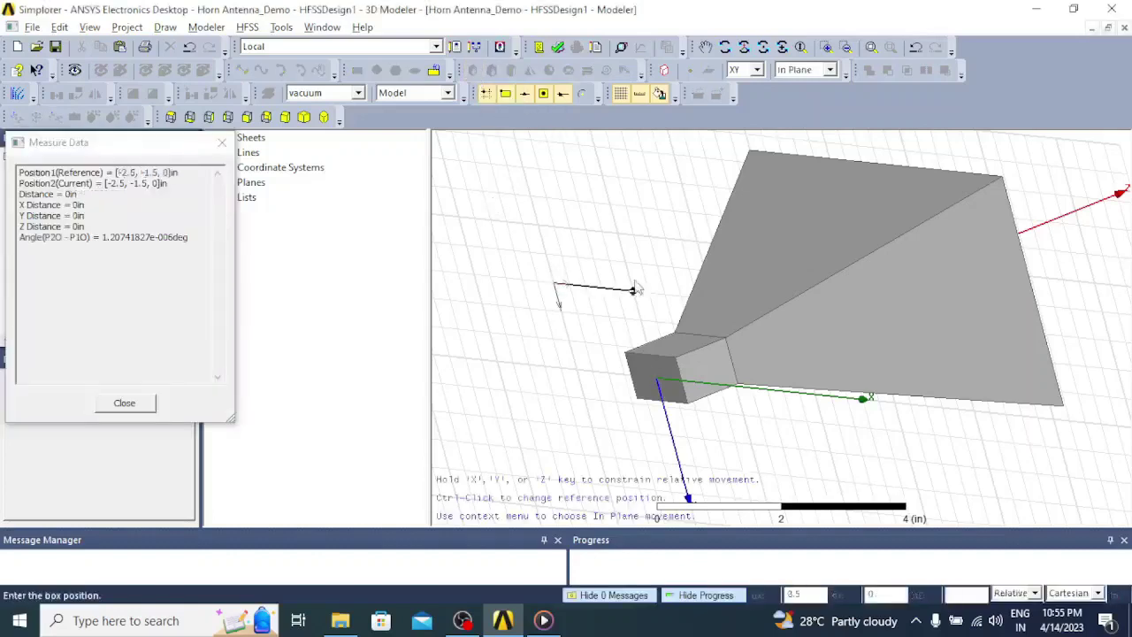
click(648, 289)
click(649, 210)
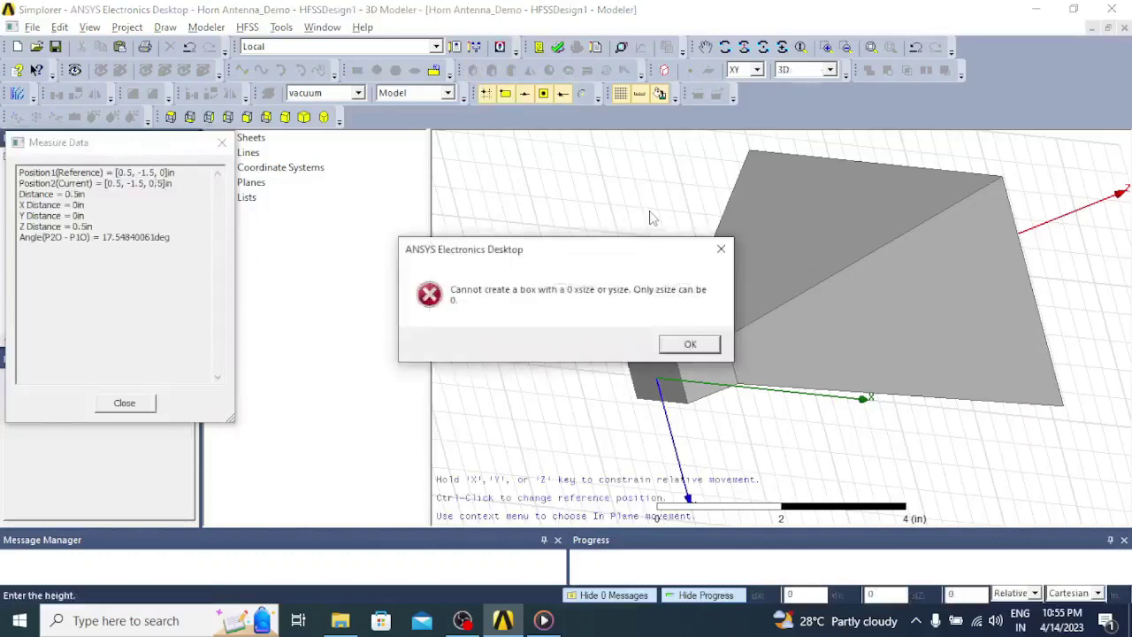
click(721, 250)
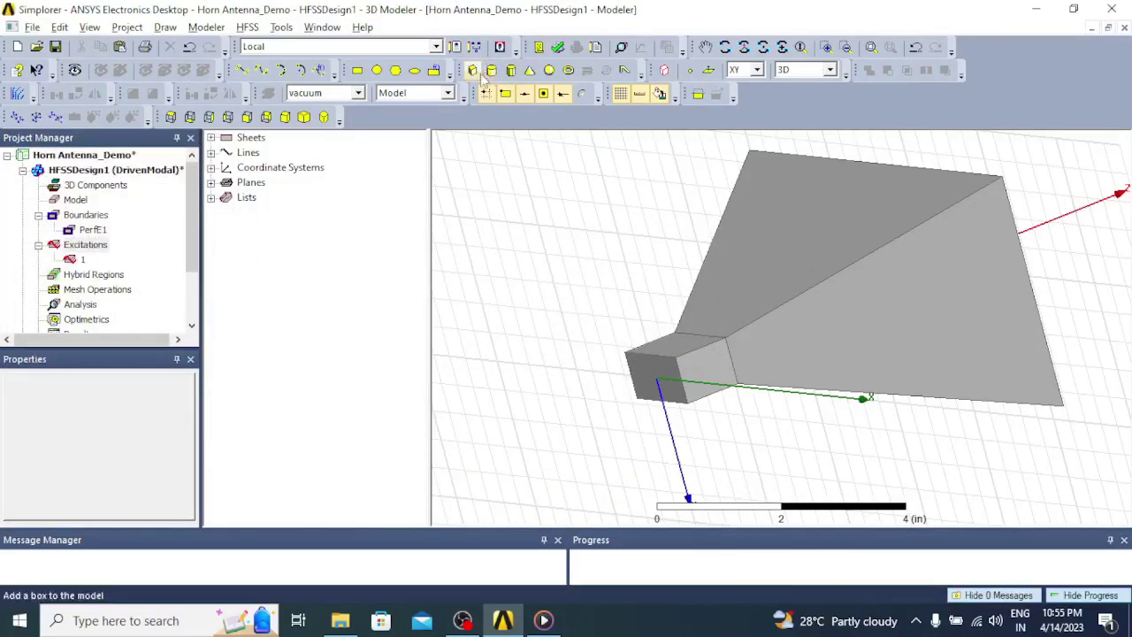
Draw a box about 3 × 0.5 × 0.5 in beside the horn and name it Radbox
click(489, 74)
click(514, 195)
click(619, 235)
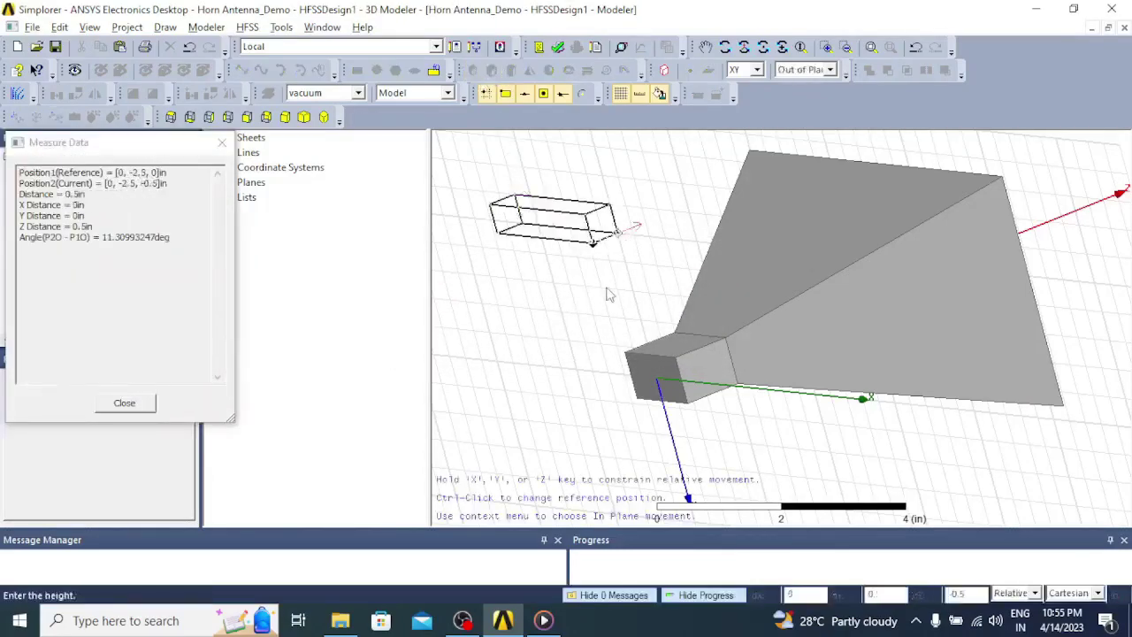
click(609, 295)
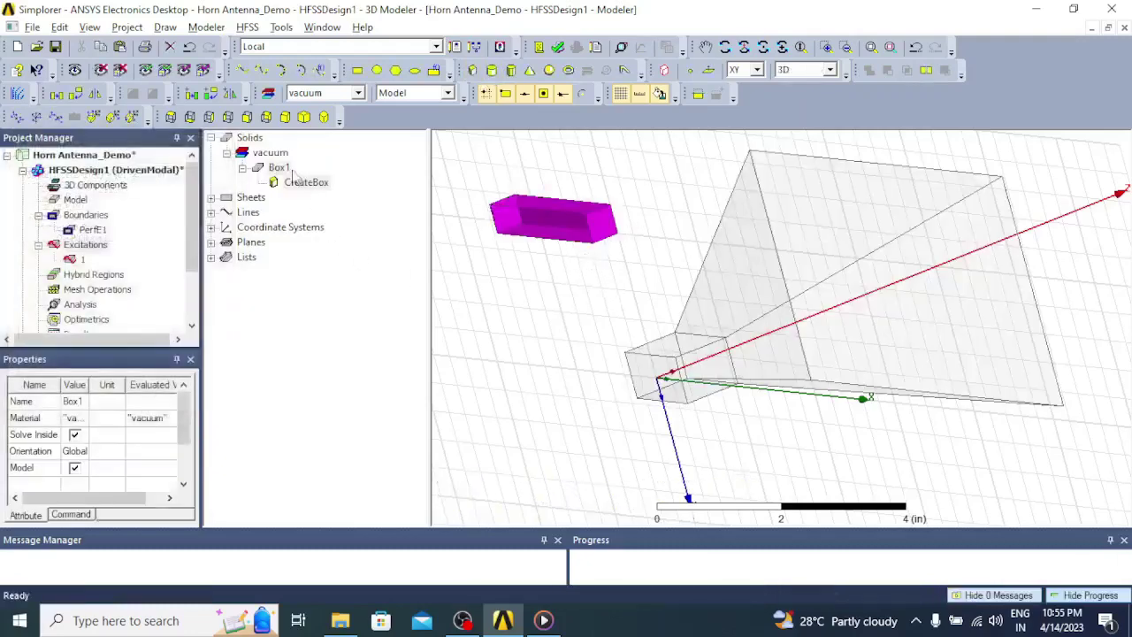
click(412, 219)
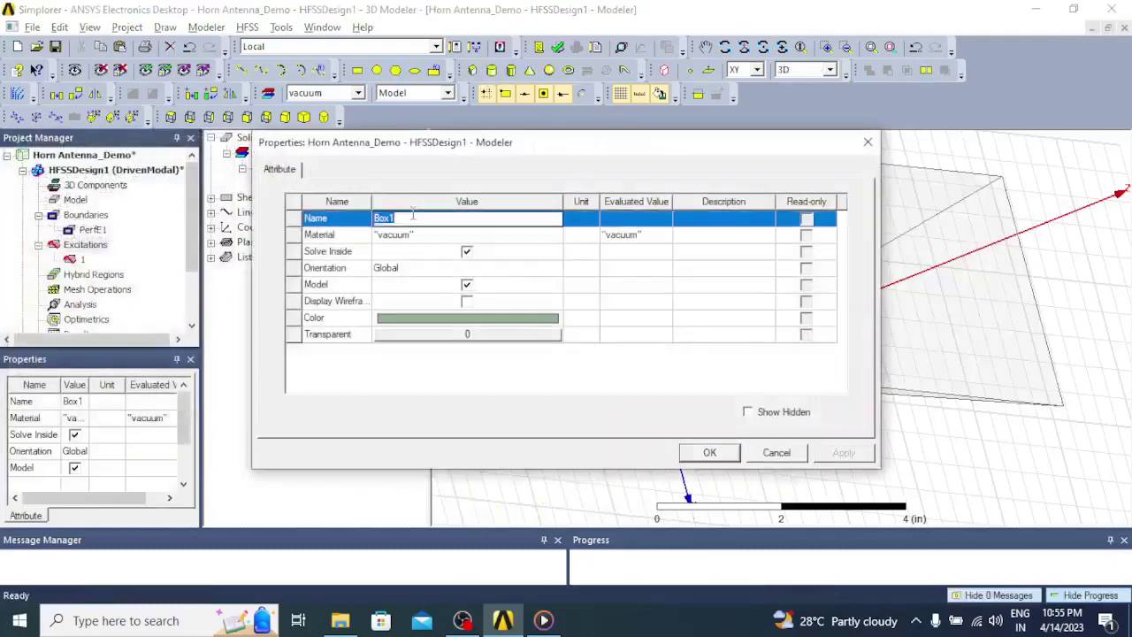
text(Radbo)
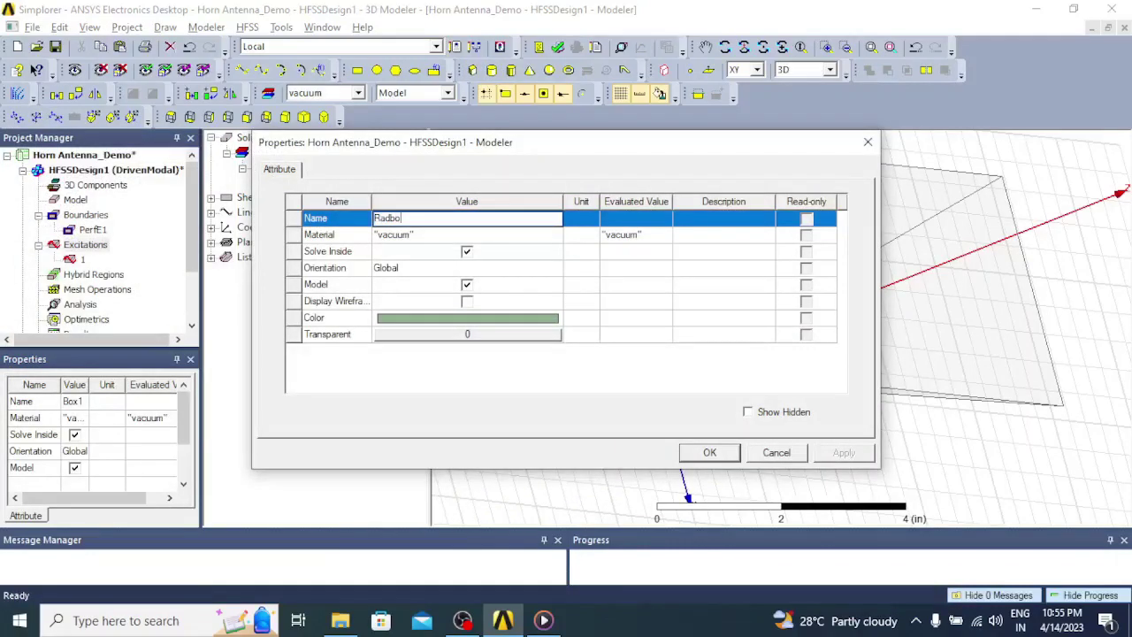
click(723, 455)
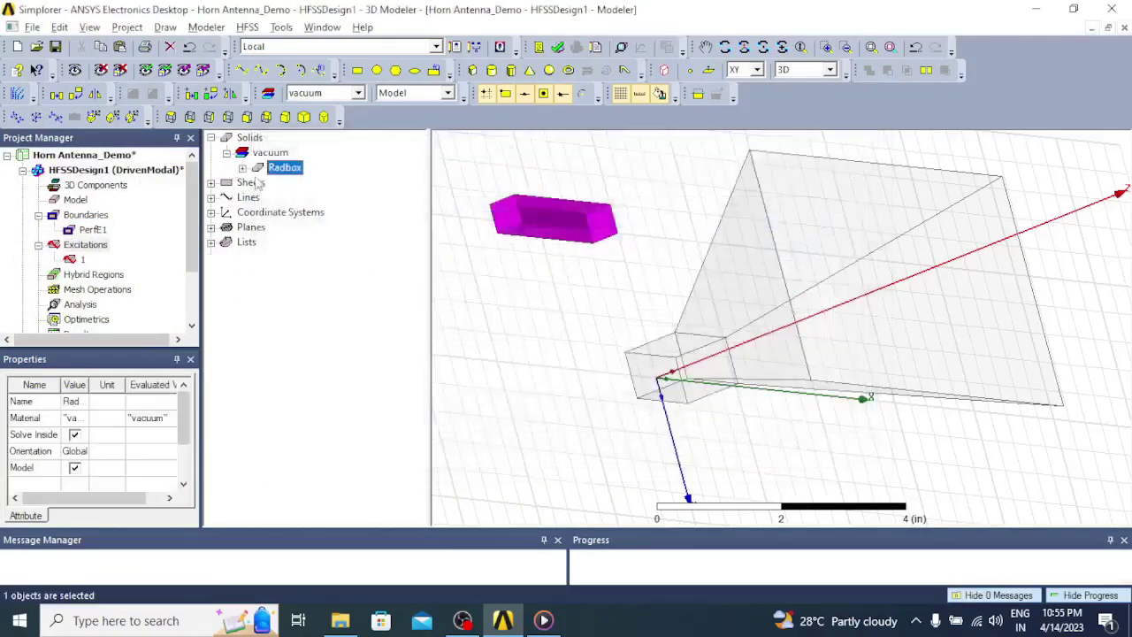
Set Radbox's position to -$Wrad/2, -$Lrad/2, 0 in its CreateBox properties
click(242, 167)
double_click(305, 182)
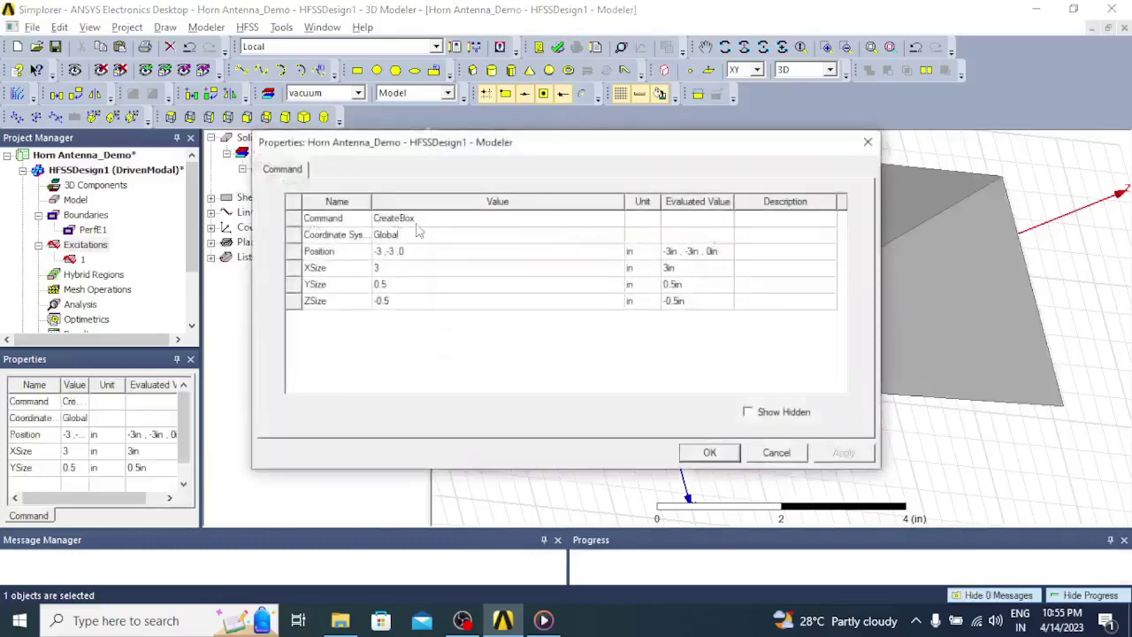
click(423, 250)
click(425, 250)
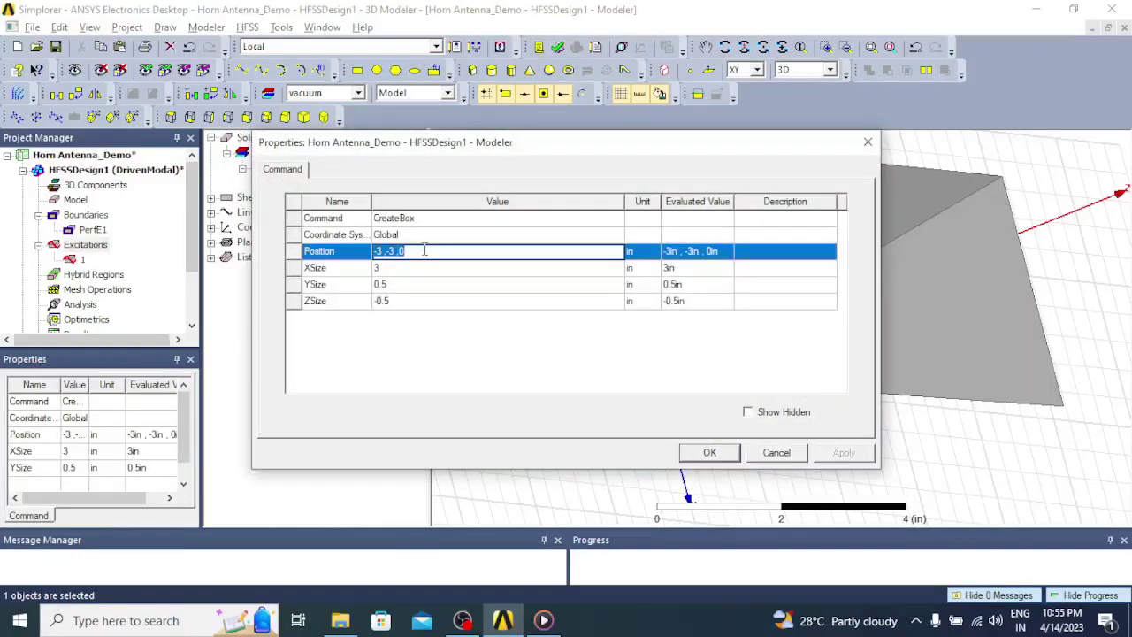
key(BackSpace)
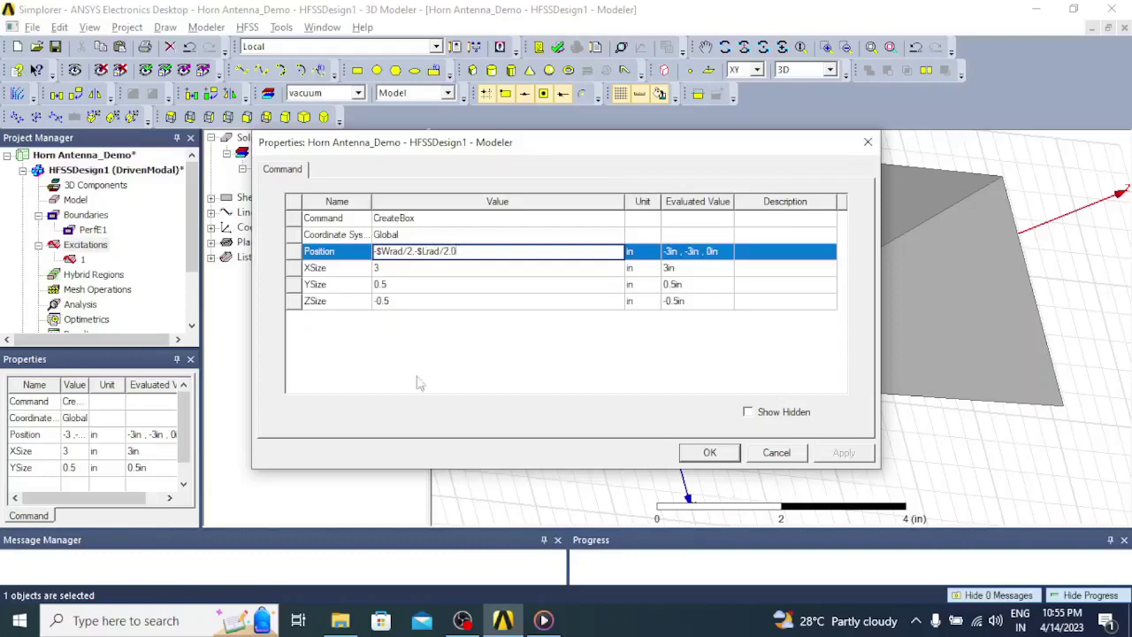
Set Radbox's XSize to $Wrad, YSize to $Lrad and ZSize to $Zrad, and apply the new dimensions
click(413, 269)
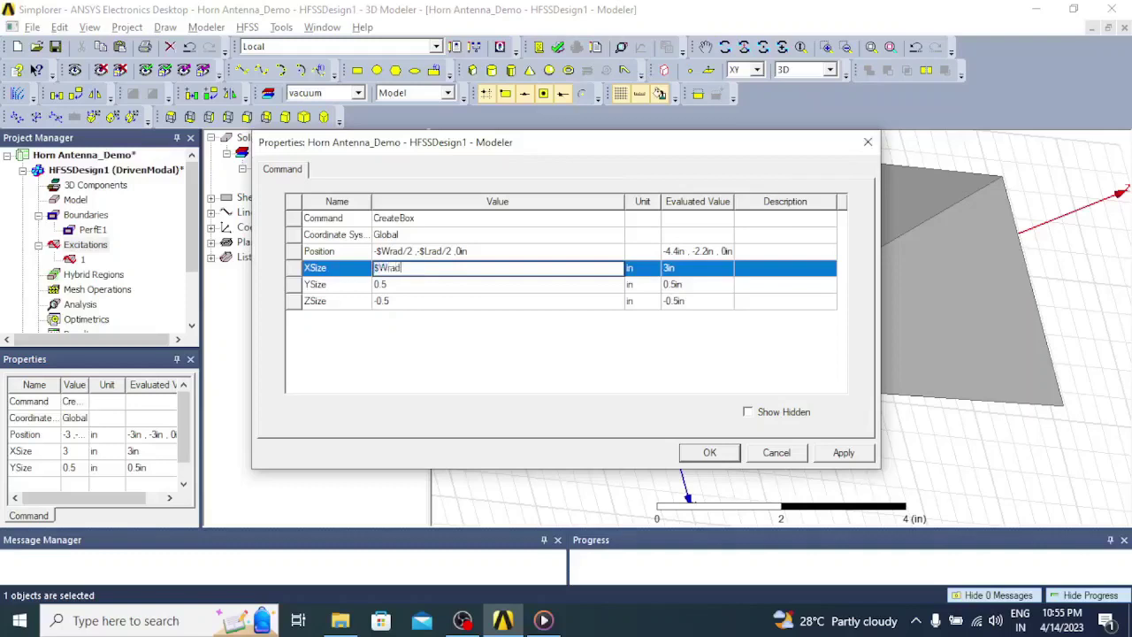
key(Tab)
text($)
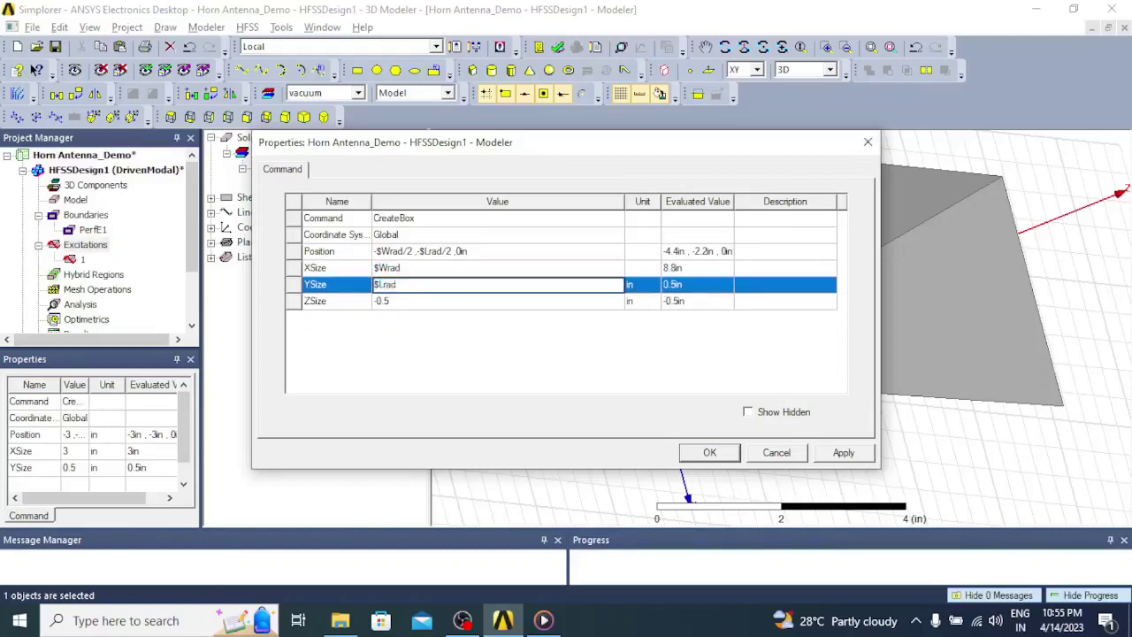
key(Tab)
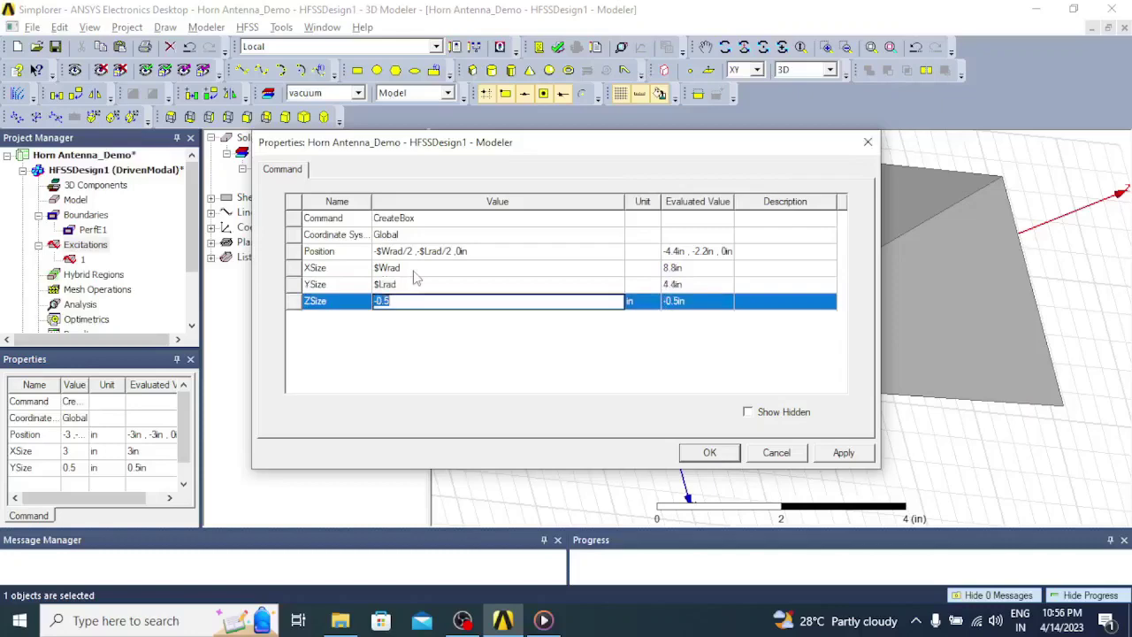
mouse_move(509, 160)
mouse_down()
mouse_move(221, 274)
mouse_move(506, 183)
mouse_up()
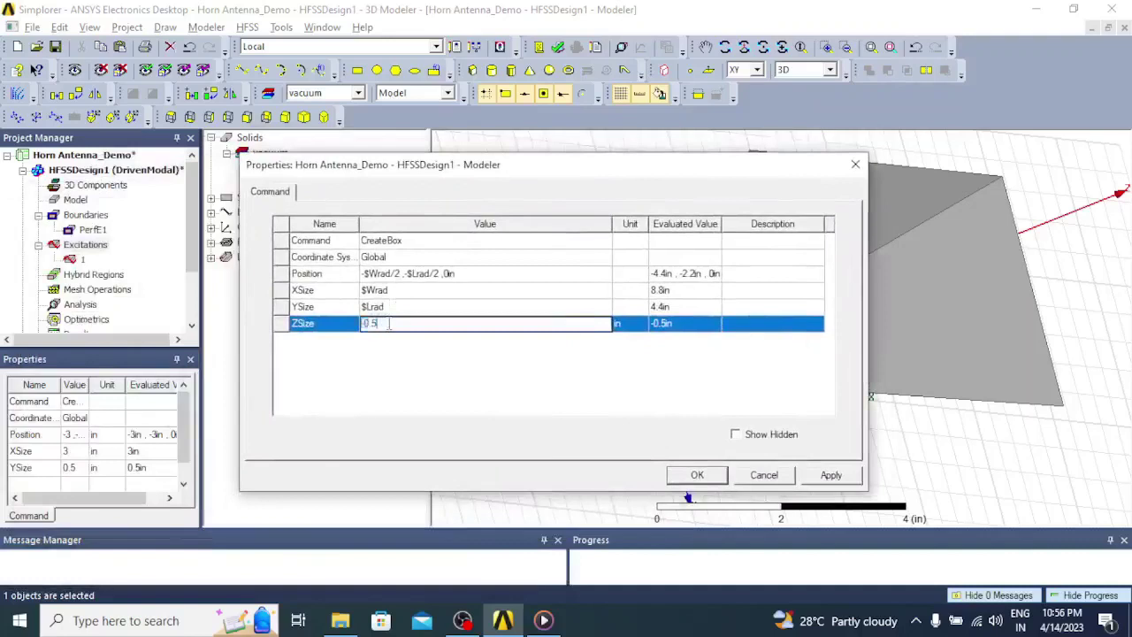
drag(389, 323, 354, 323)
text($Zrad)
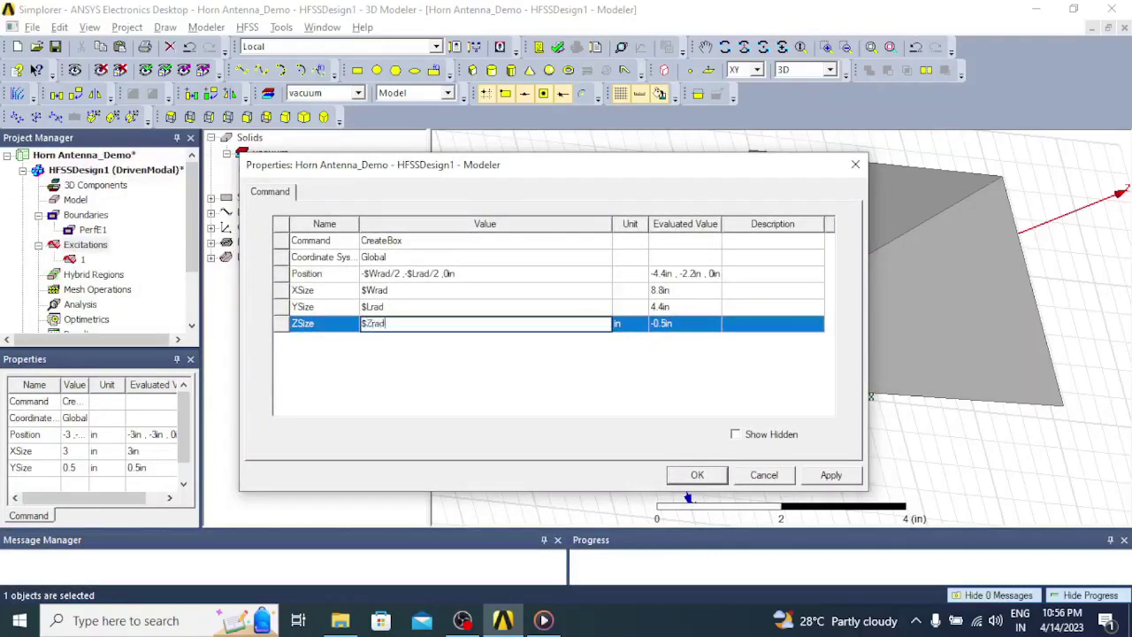
click(487, 410)
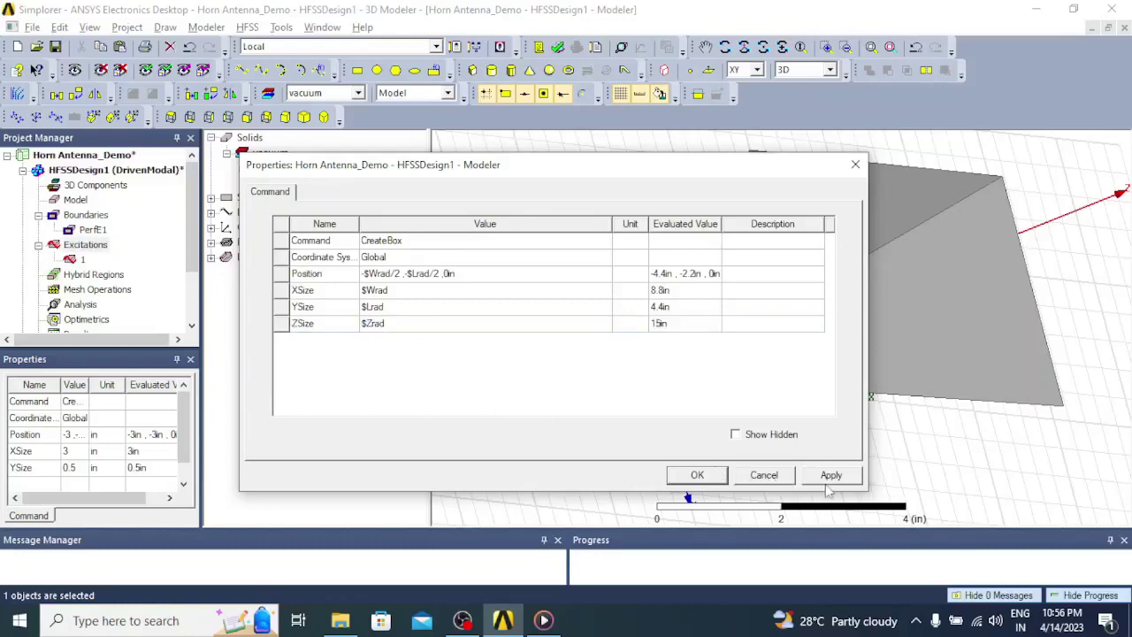
click(830, 482)
click(703, 475)
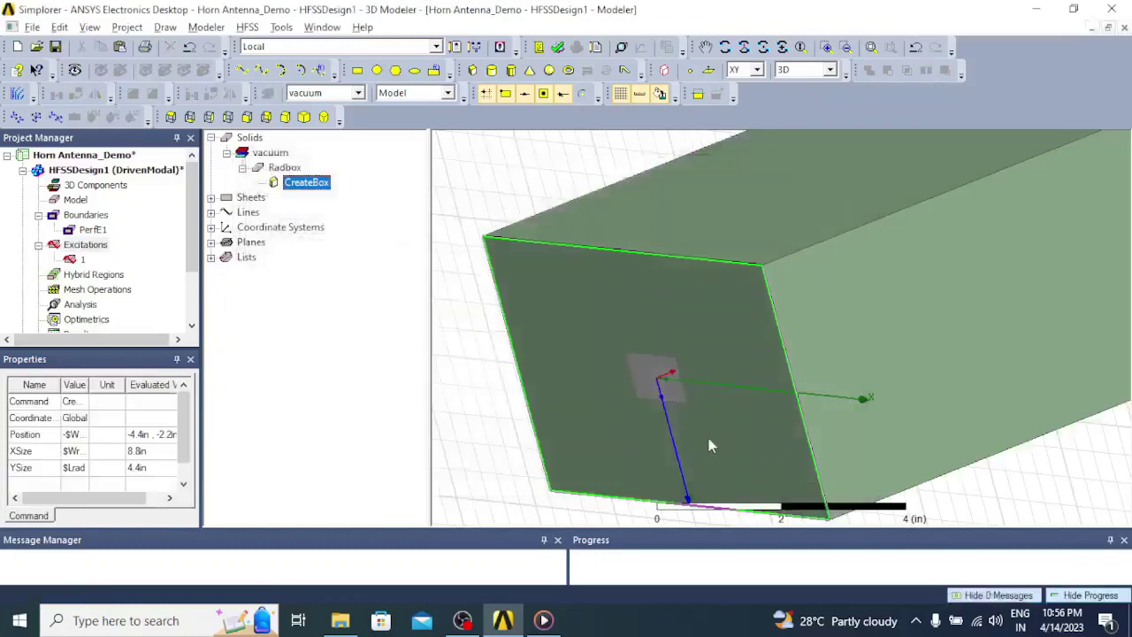
Set Radbox's transparency to 0.6, keeping its current colour
double_click(292, 170)
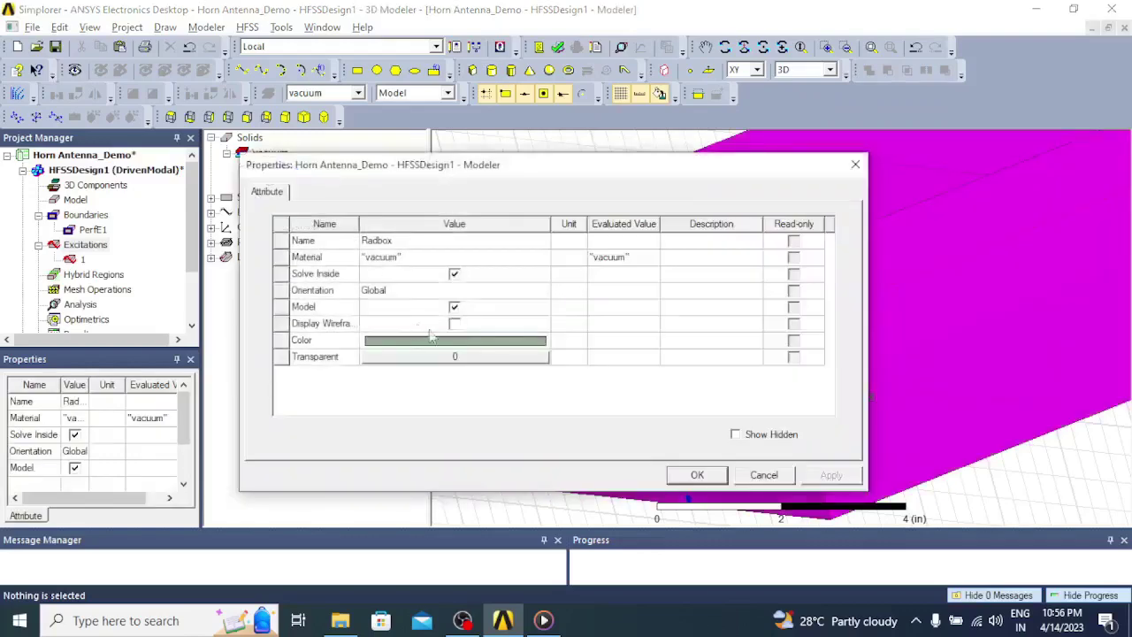
click(431, 337)
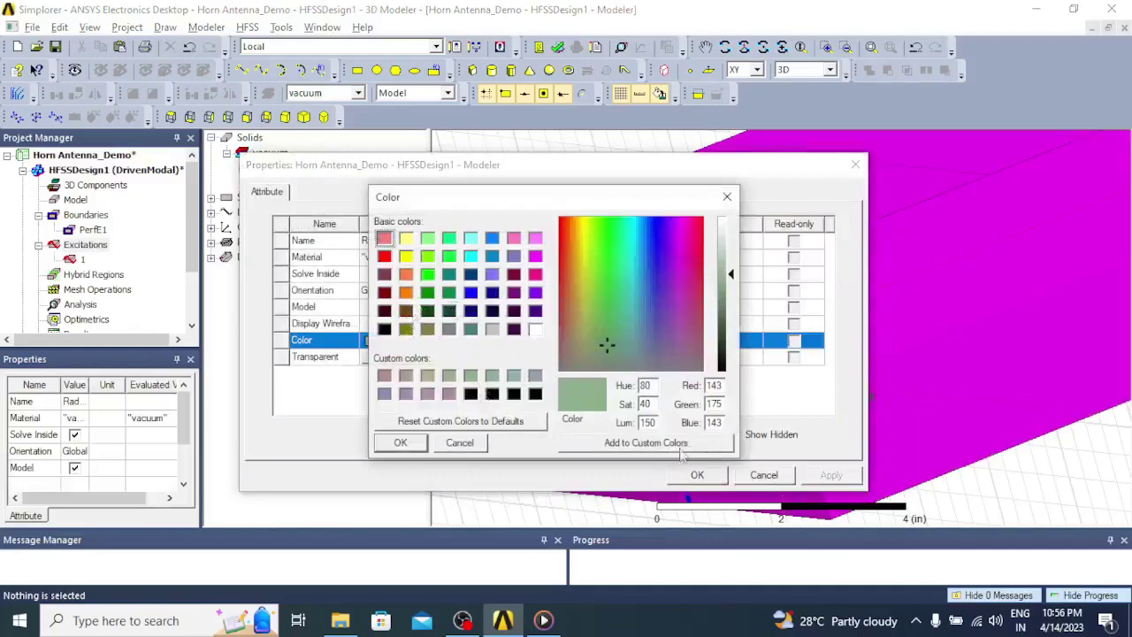
click(400, 443)
click(456, 357)
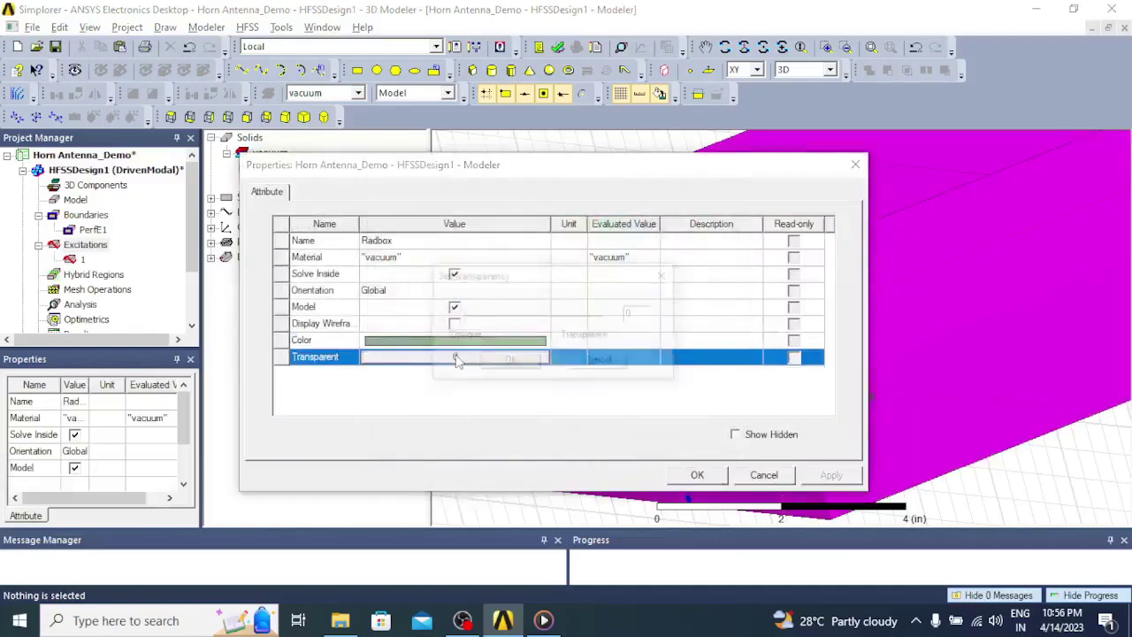
drag(460, 315, 545, 317)
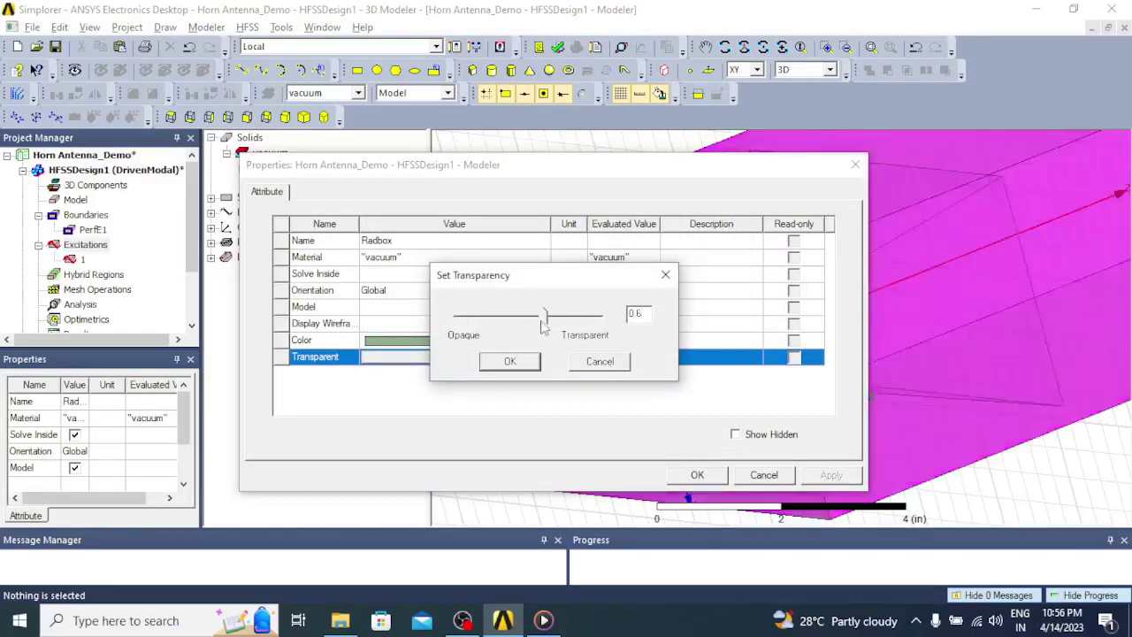
click(527, 364)
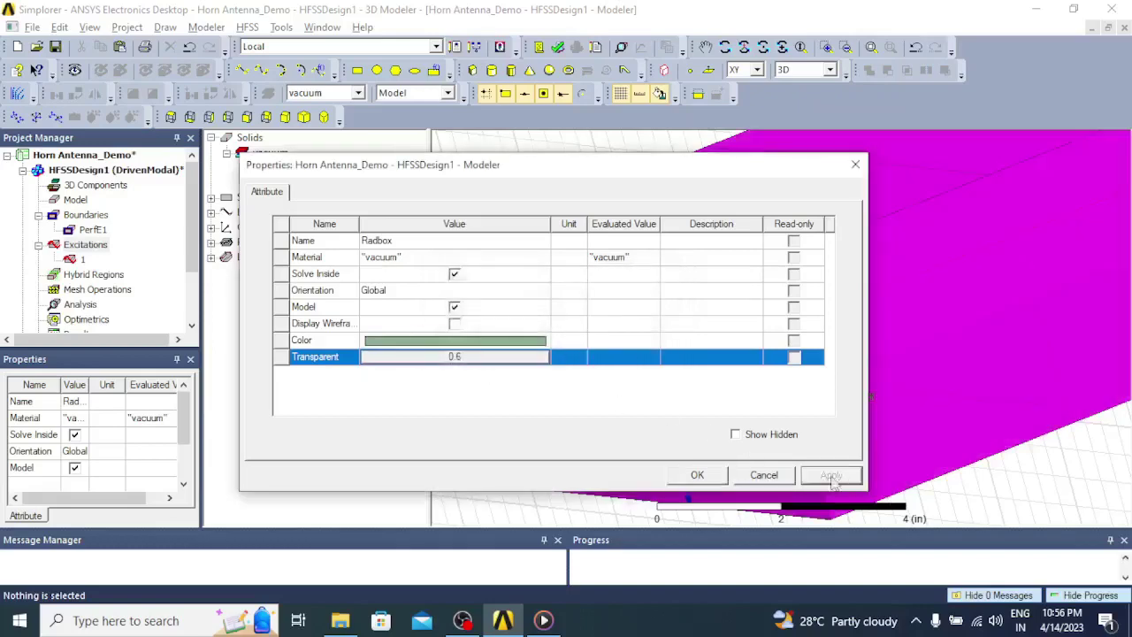
click(698, 475)
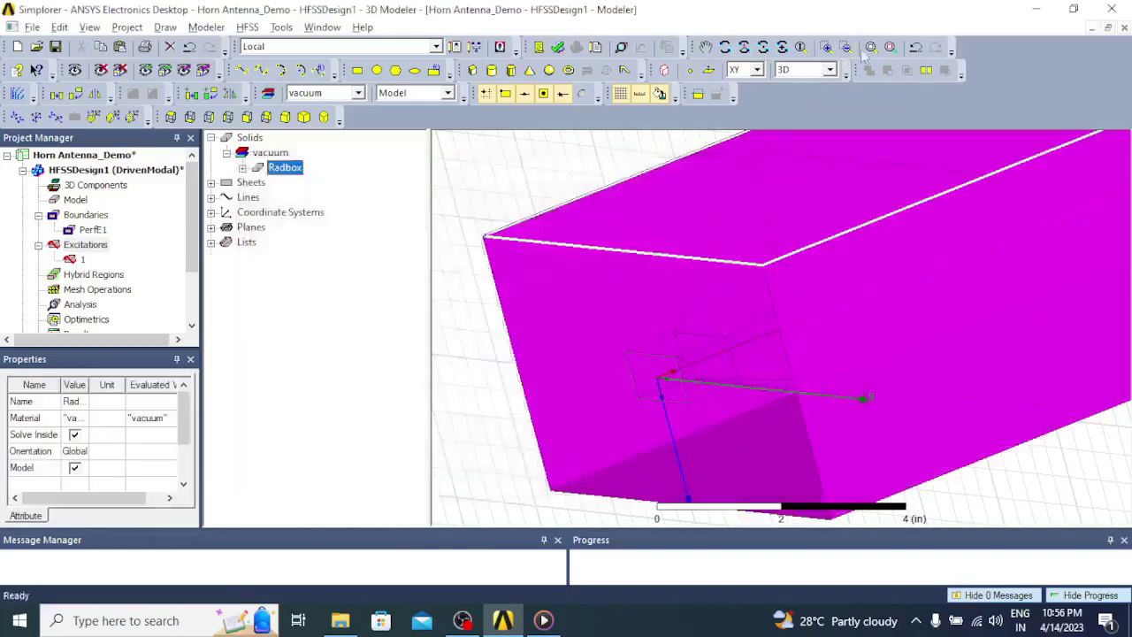
Assign a Radiation boundary to Radbox, keeping the name Rad1
click(870, 49)
click(744, 47)
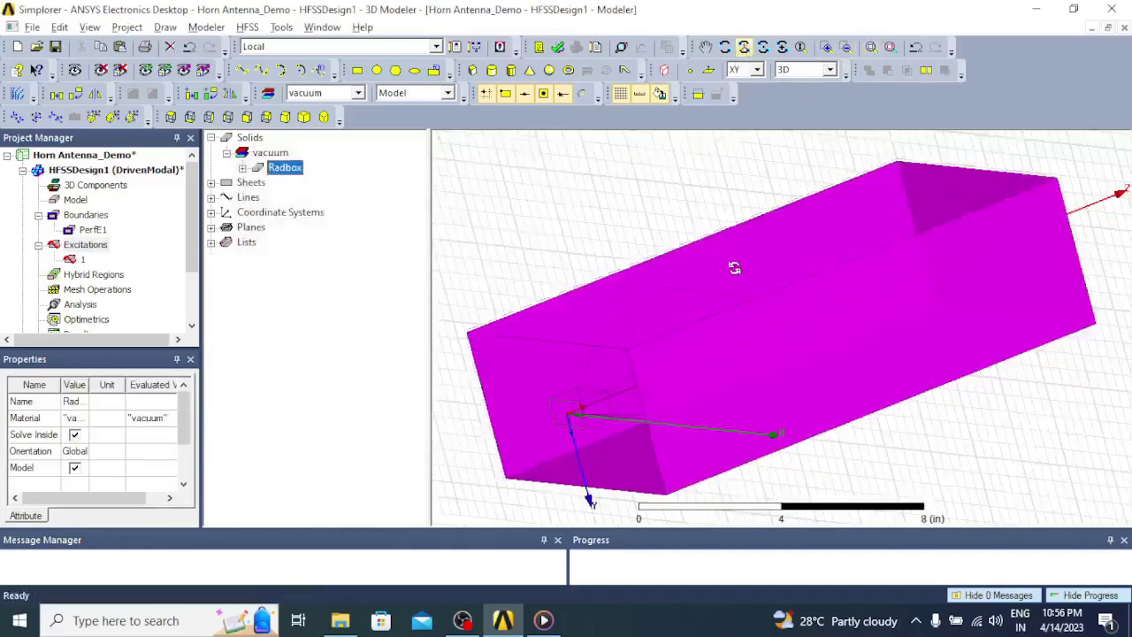
drag(733, 265, 505, 321)
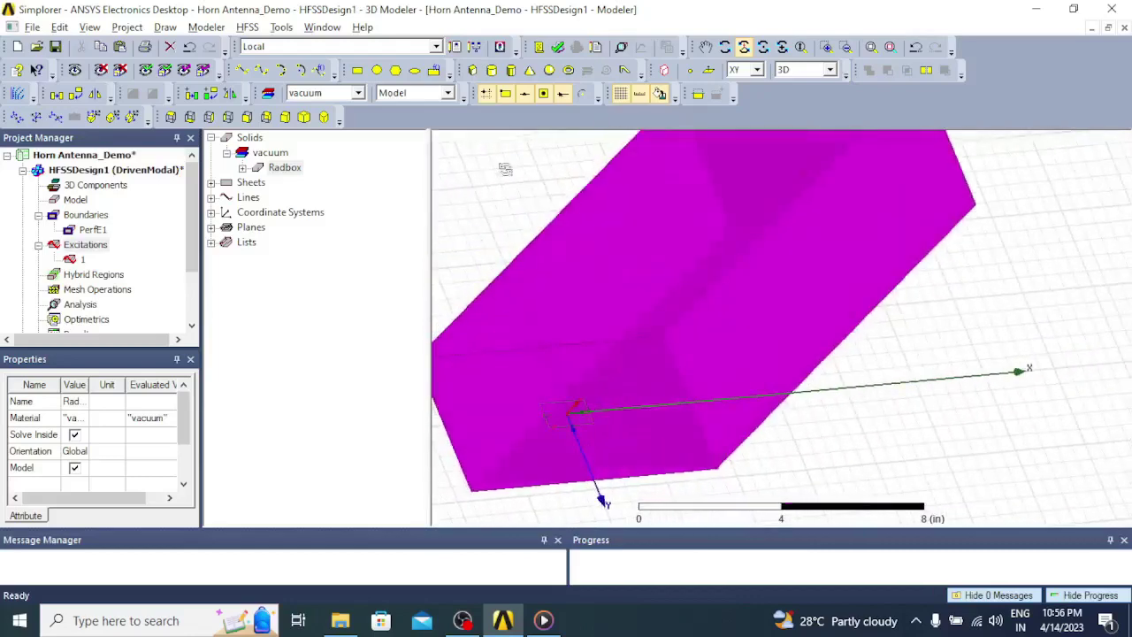
right_click(483, 183)
click(601, 66)
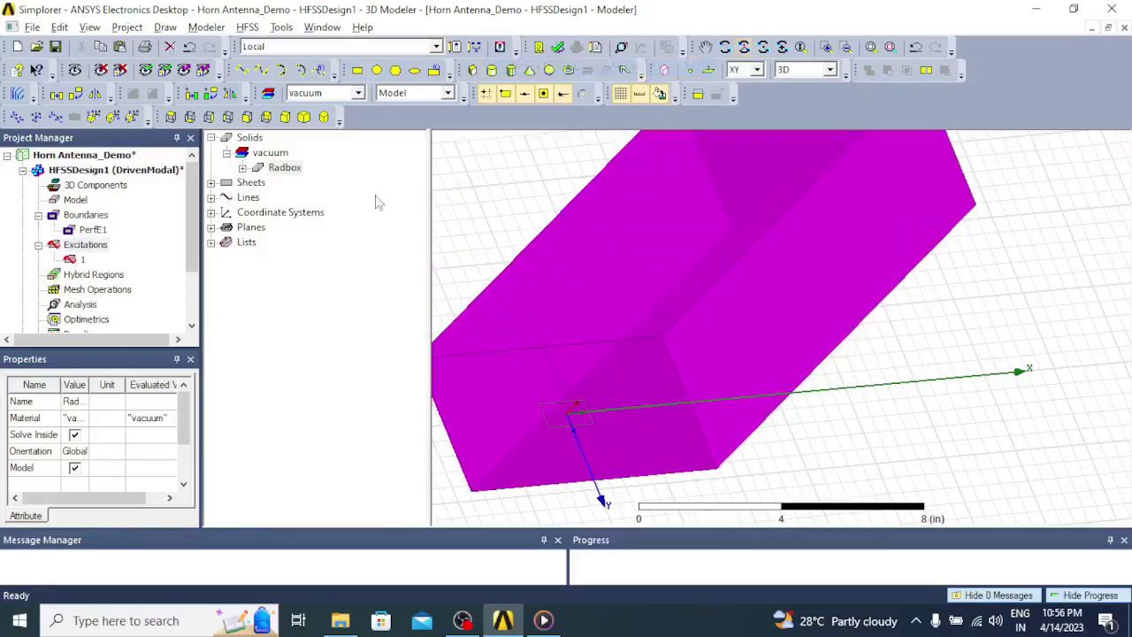
click(285, 168)
right_click(285, 170)
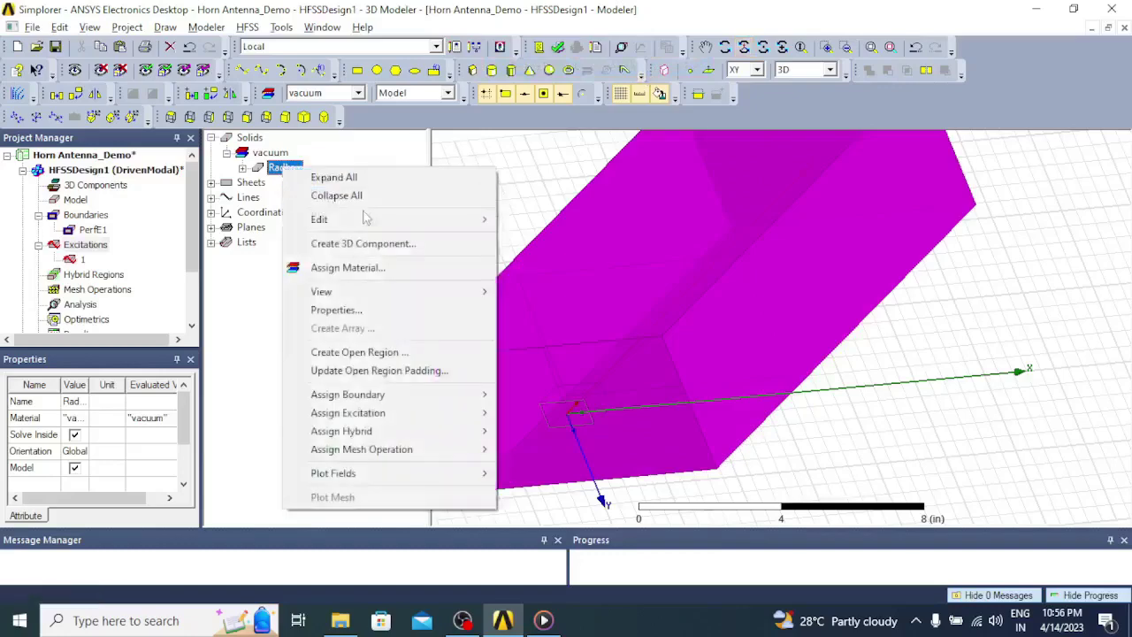
mouse_move(375, 403)
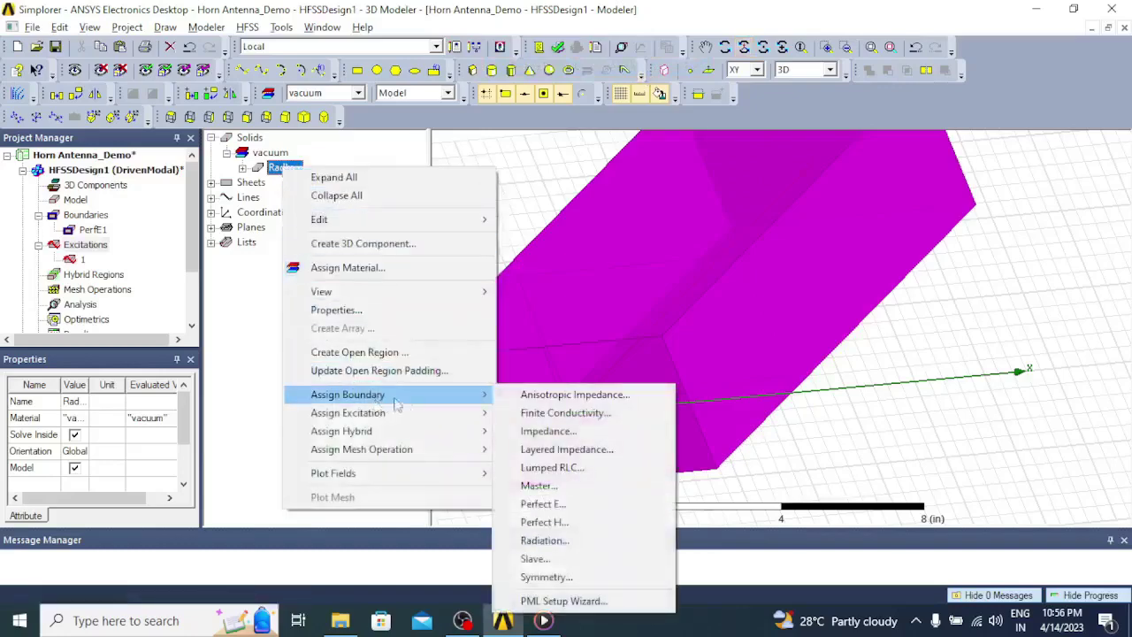
click(561, 543)
click(504, 435)
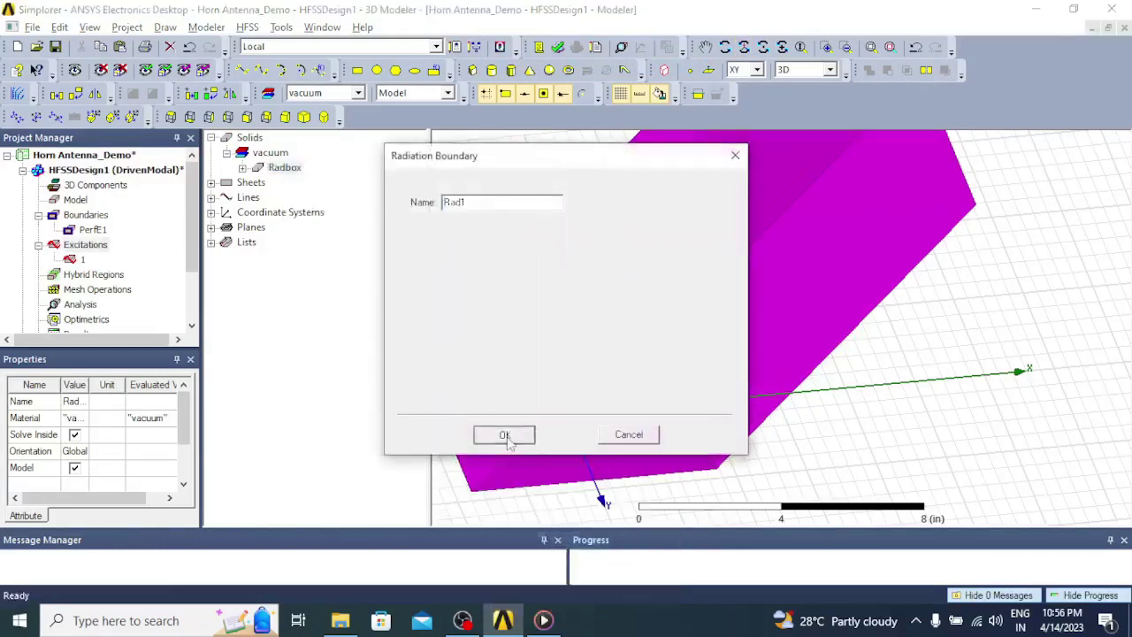
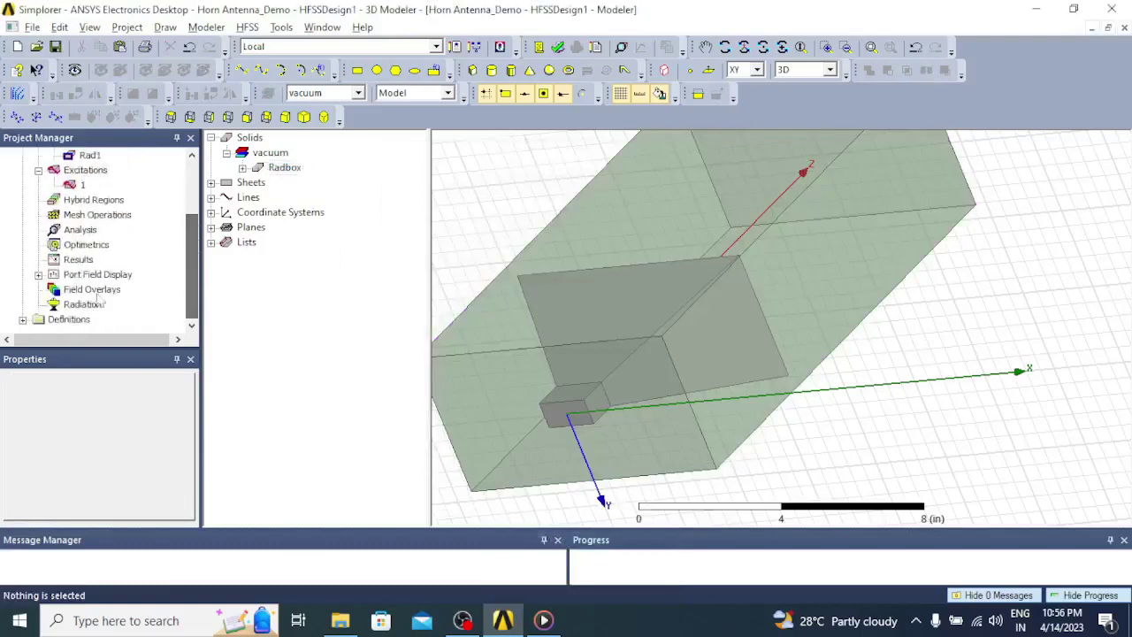
Insert an Infinite Sphere far field setup with the theta stop angle at 360 deg and the other settings left at default
click(80, 305)
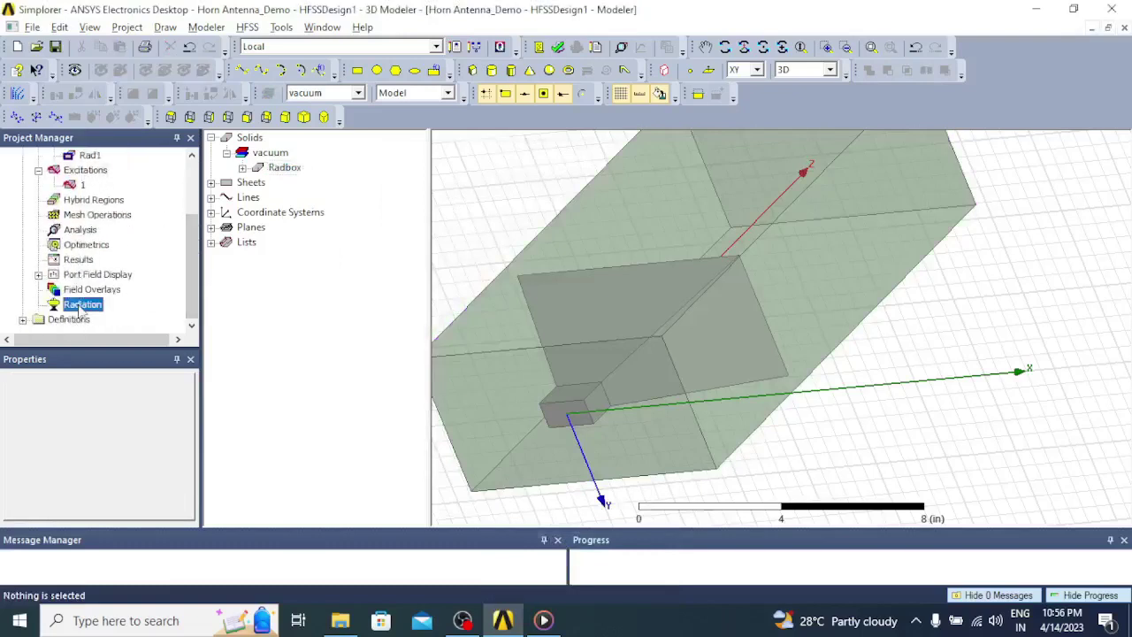
right_click(81, 307)
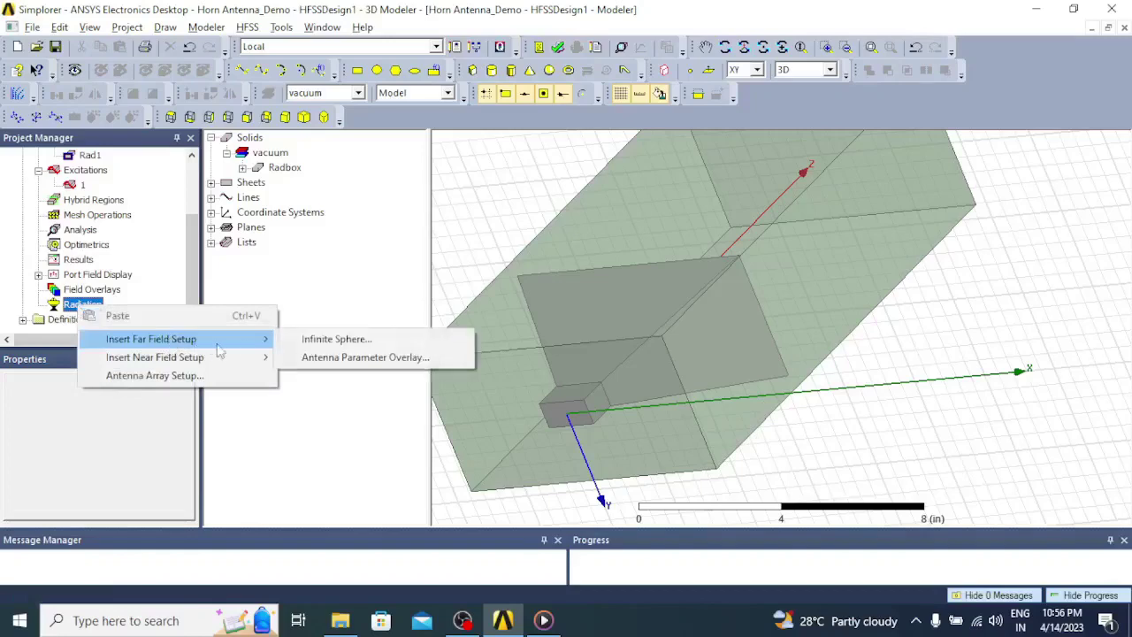
click(305, 341)
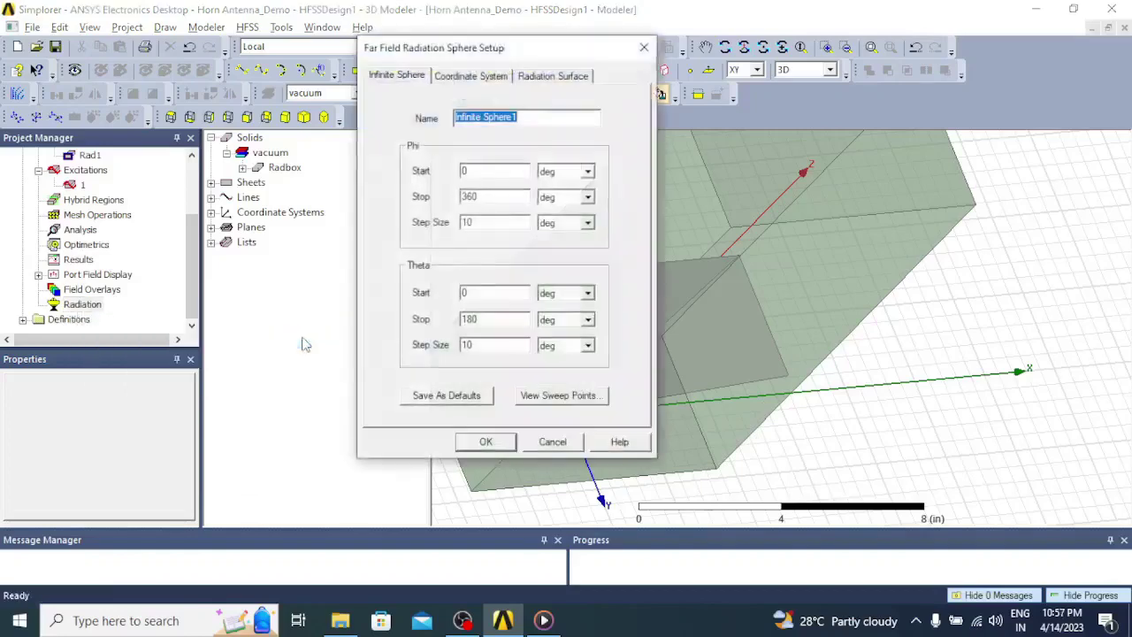
click(491, 293)
double_click(494, 320)
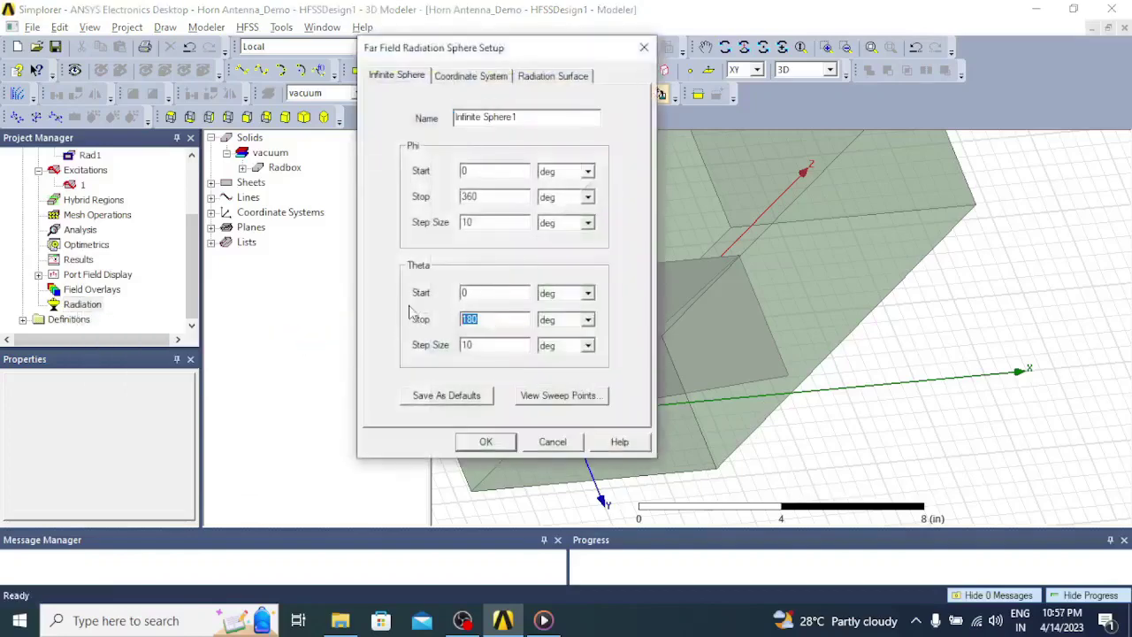
text(360)
click(496, 444)
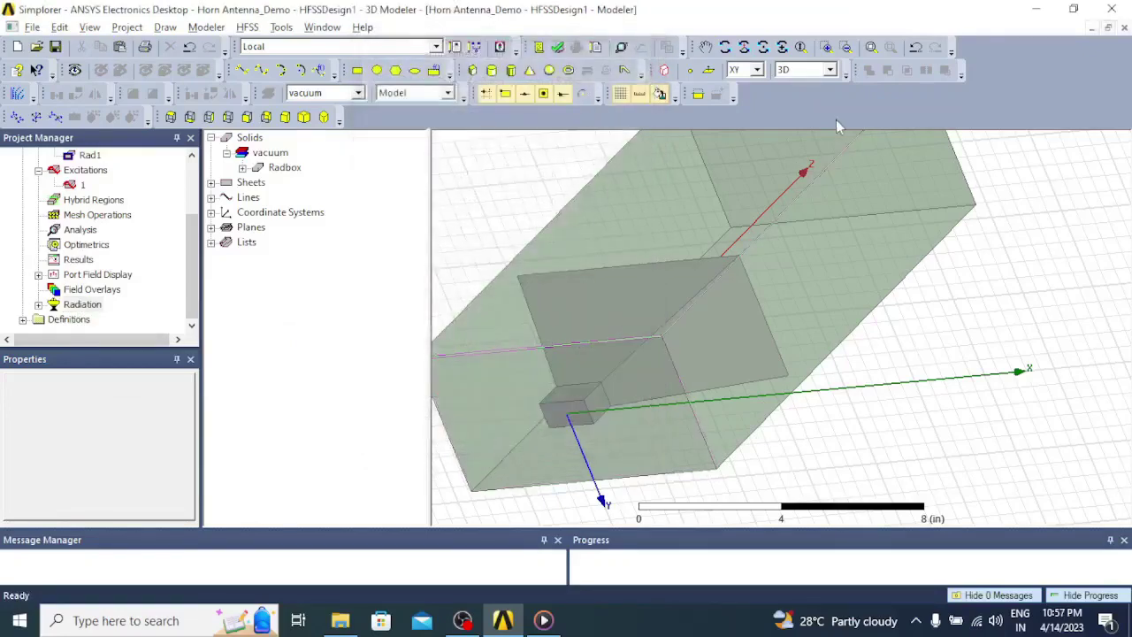
Examine the whole radiation box with the horn inside it and collapse the model tree's solids group
click(872, 49)
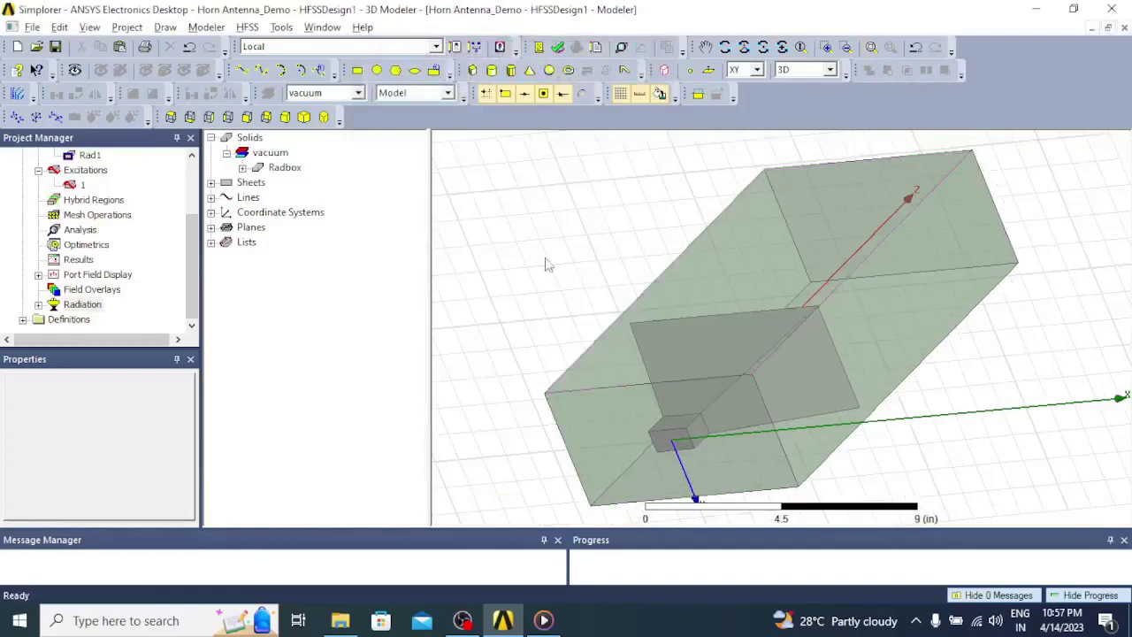
click(539, 221)
click(213, 138)
click(633, 221)
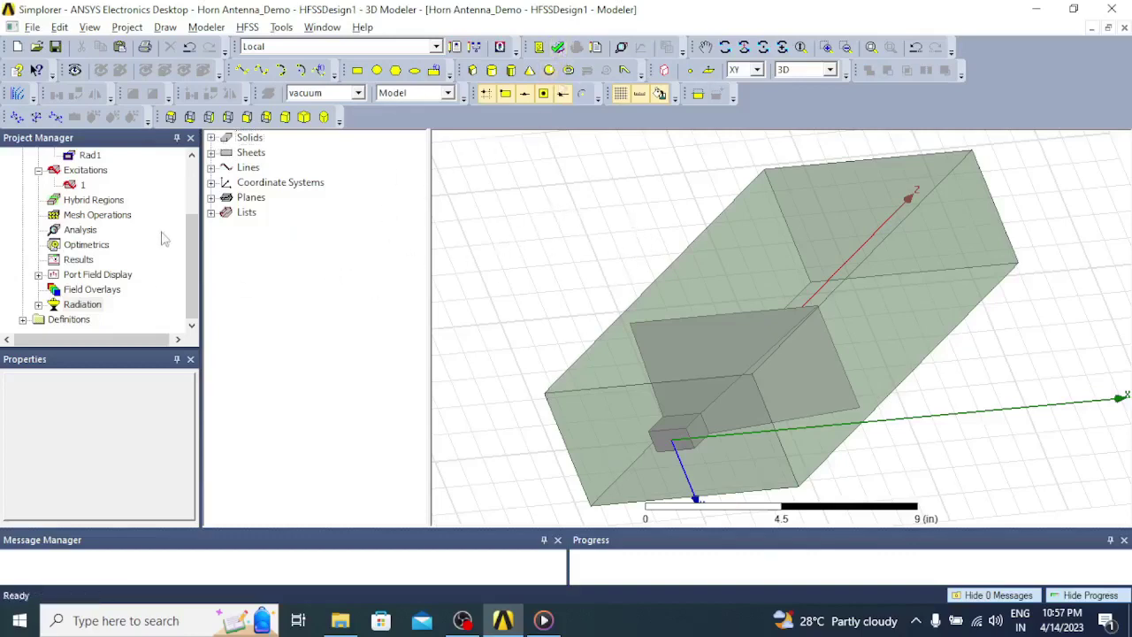
Add a driven solution setup at 4 GHz with a maximum of 18 passes, keeping the default name and delta S
click(80, 232)
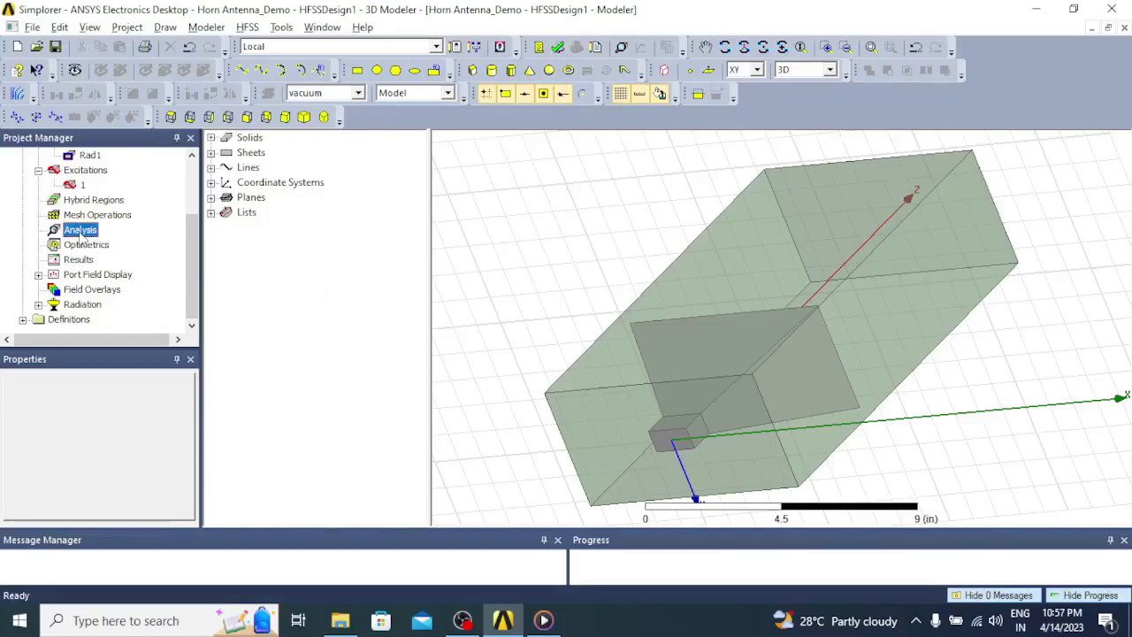
right_click(81, 233)
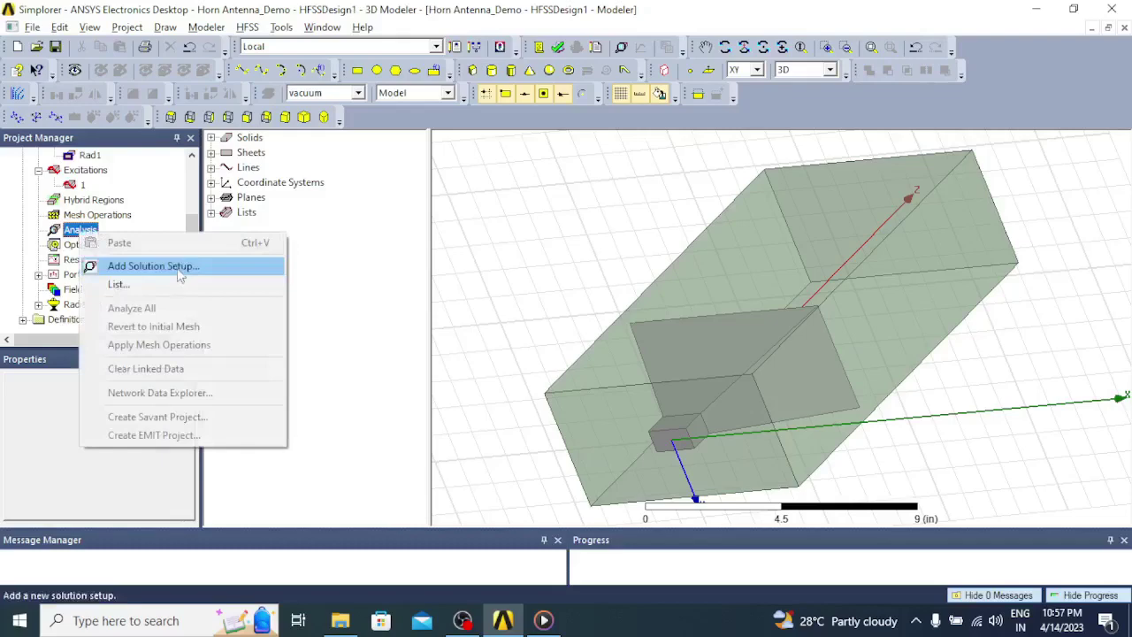
click(177, 271)
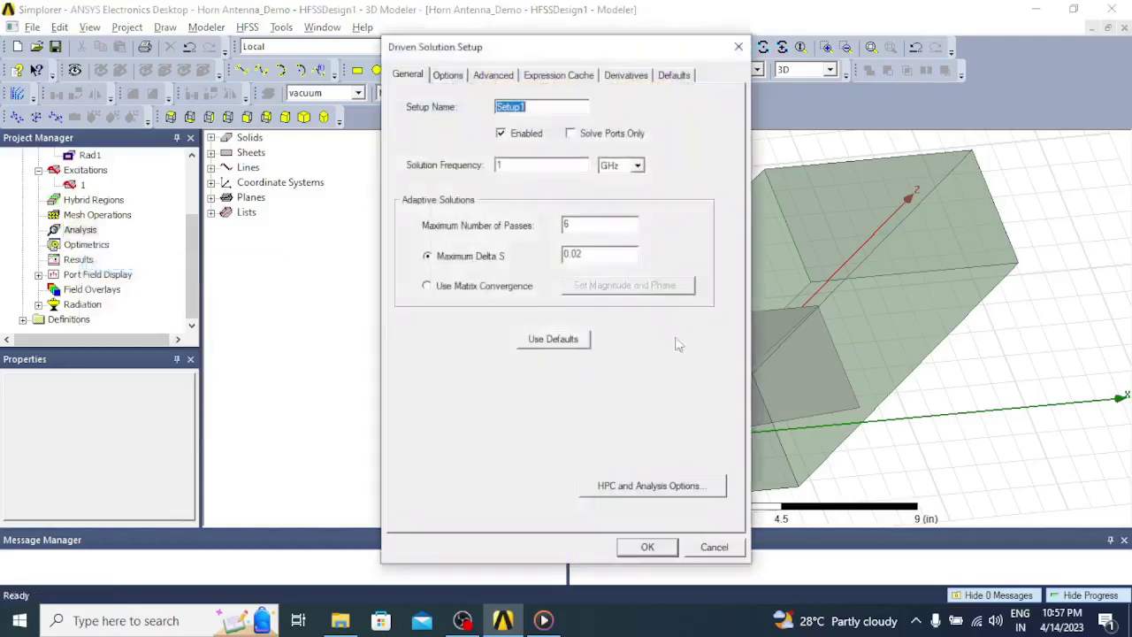
double_click(544, 164)
text(4)
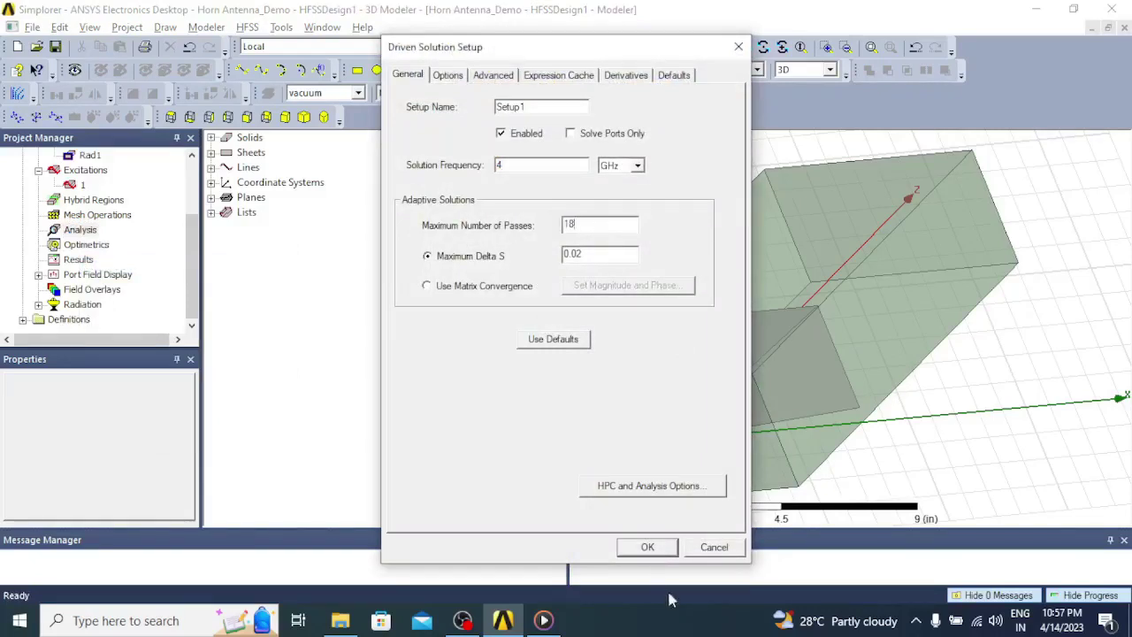
click(654, 550)
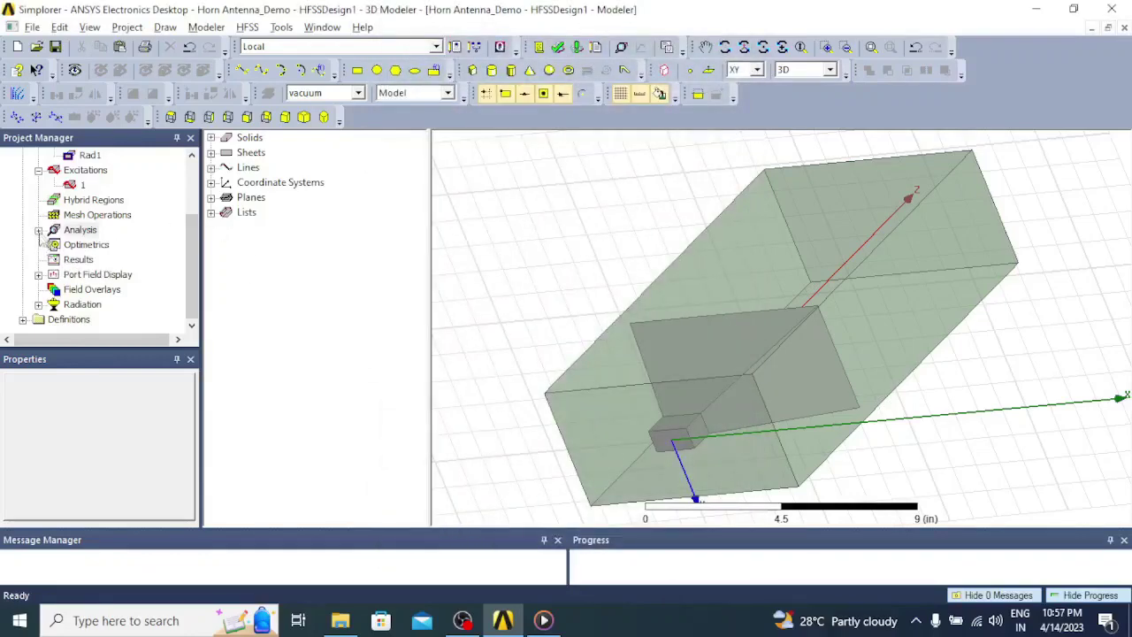
Add an interpolating frequency sweep to Setup1 with Linear Count distribution from 1 GHz to 10 GHz, changing its number of points
click(39, 230)
click(93, 245)
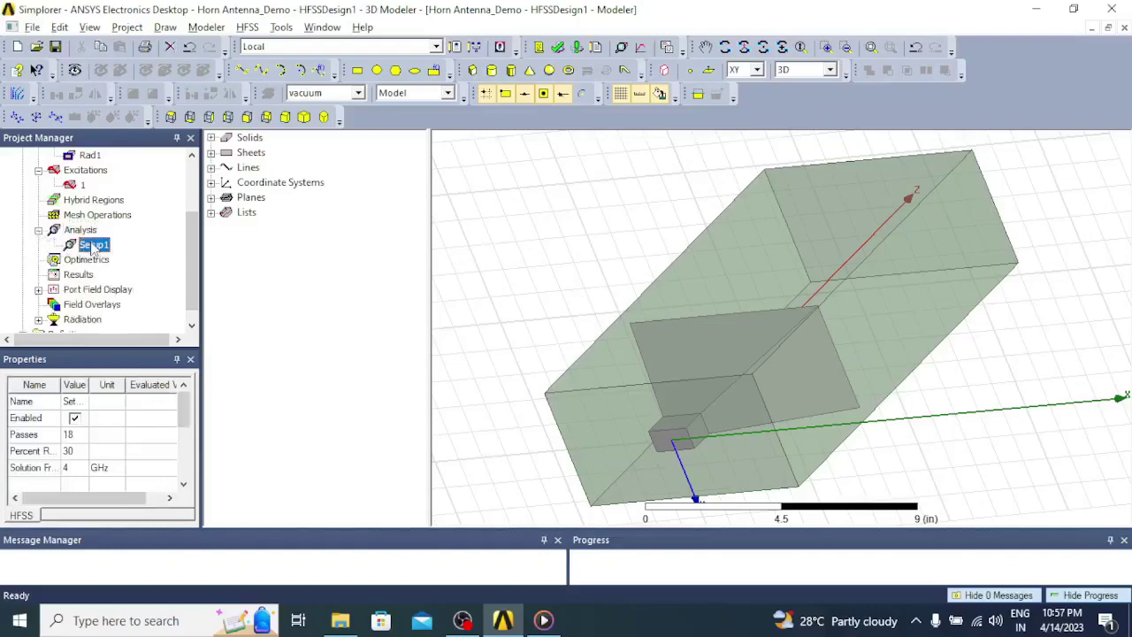
right_click(92, 247)
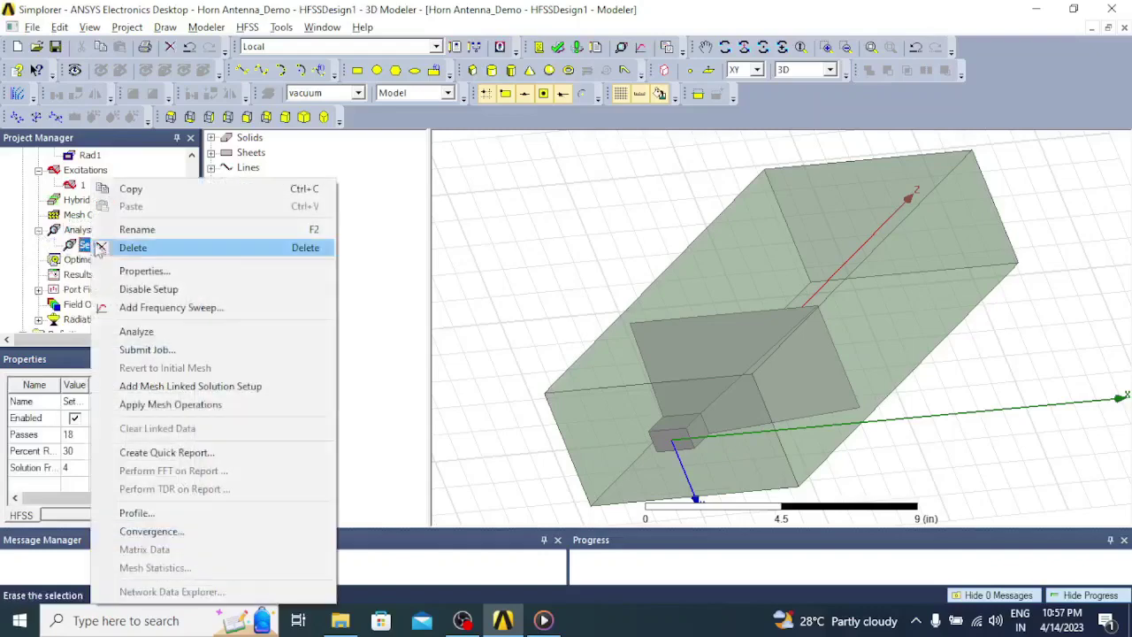
click(200, 310)
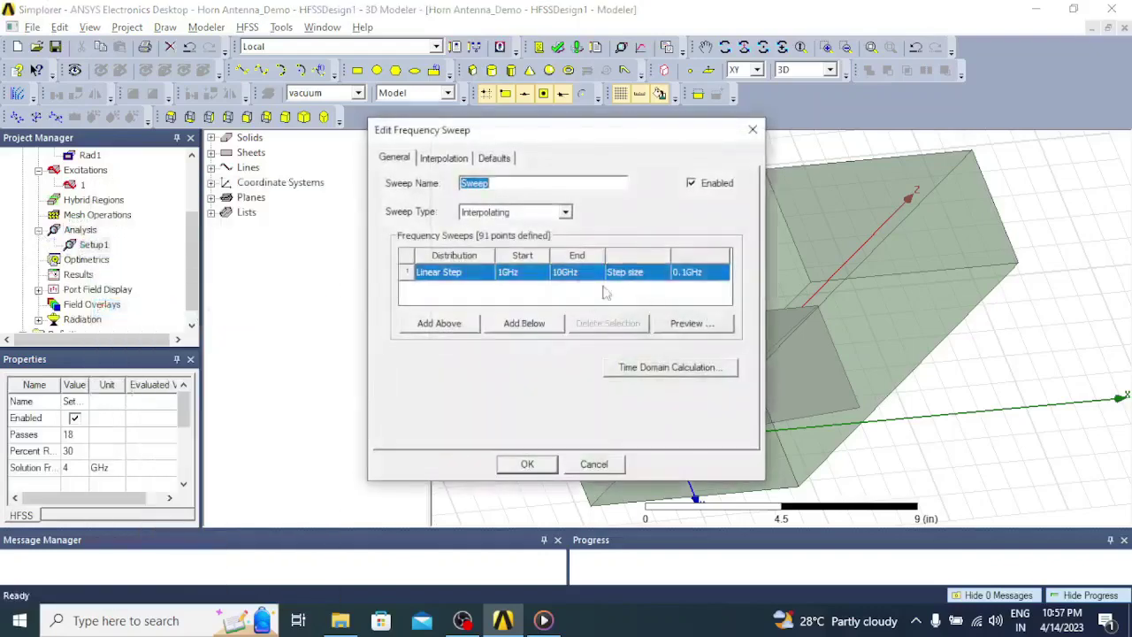
click(473, 279)
click(453, 308)
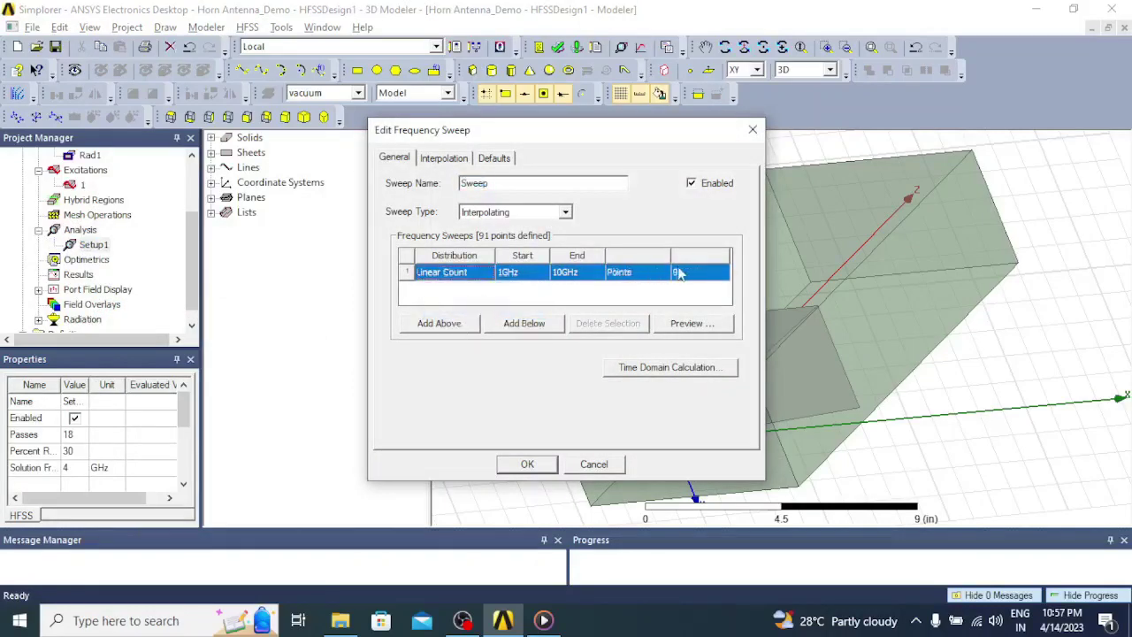
click(698, 272)
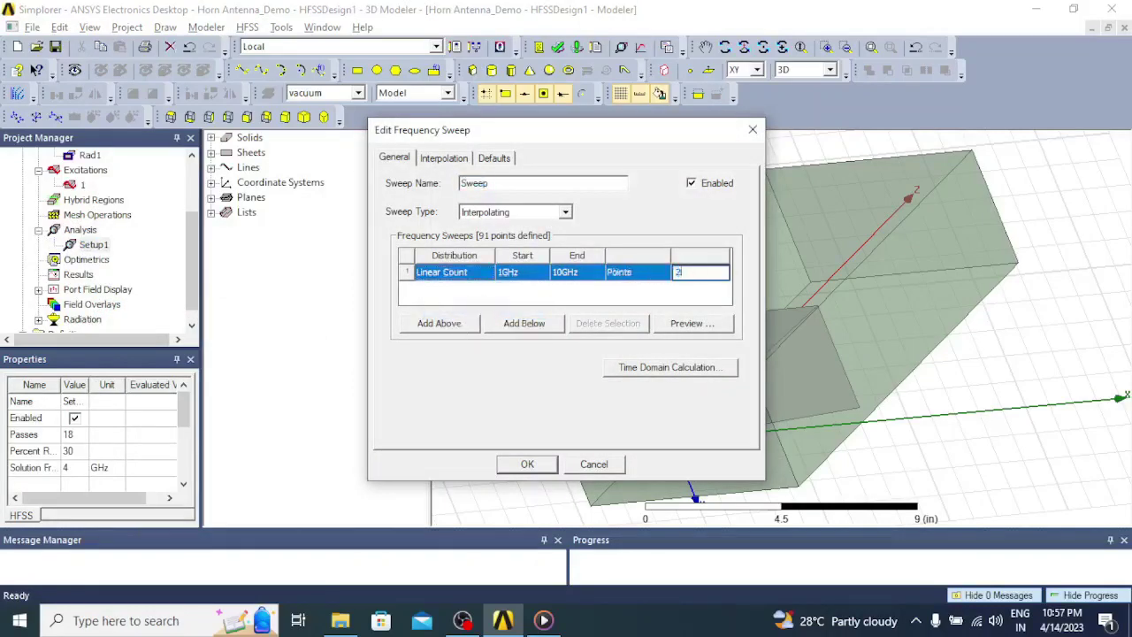
click(541, 469)
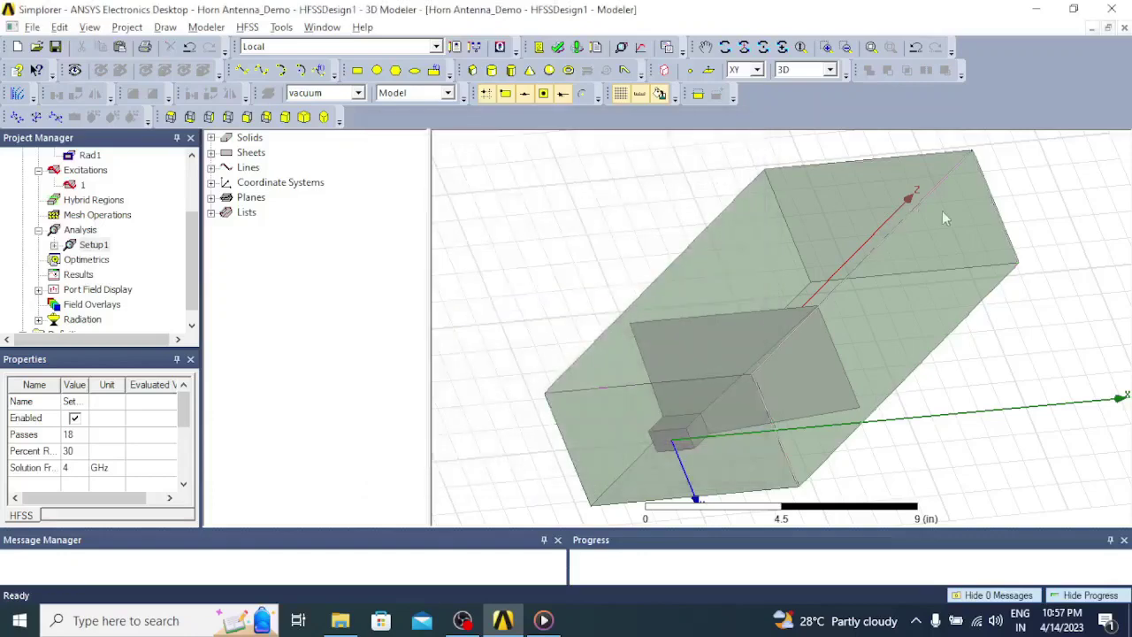
Run the validation check on the horn antenna design and start the simulation with Analyze All
click(558, 48)
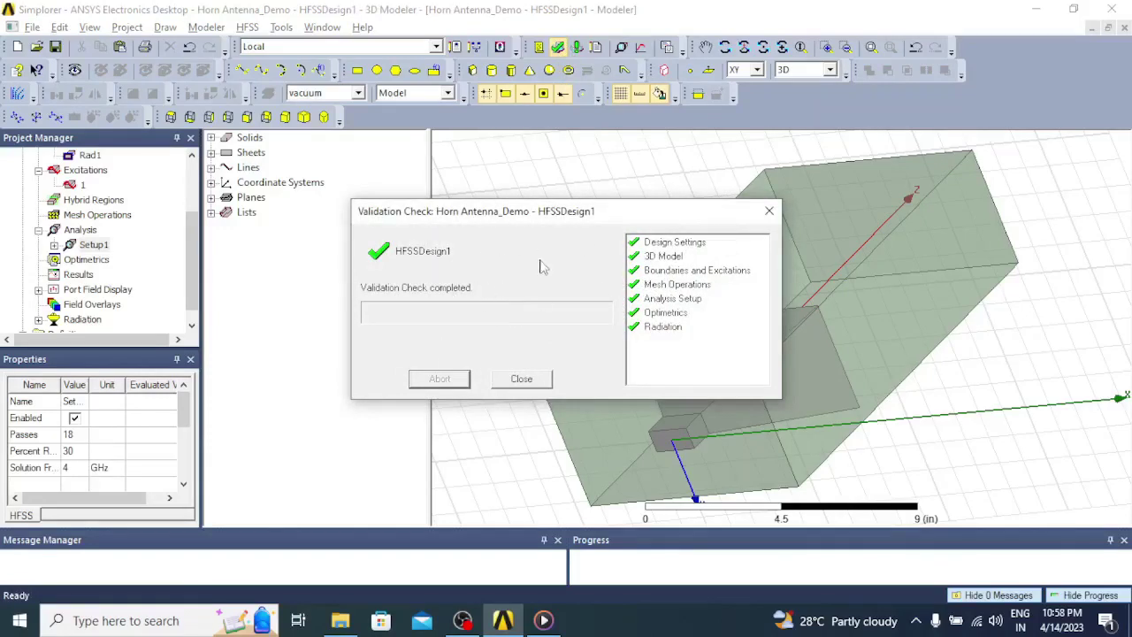
click(520, 379)
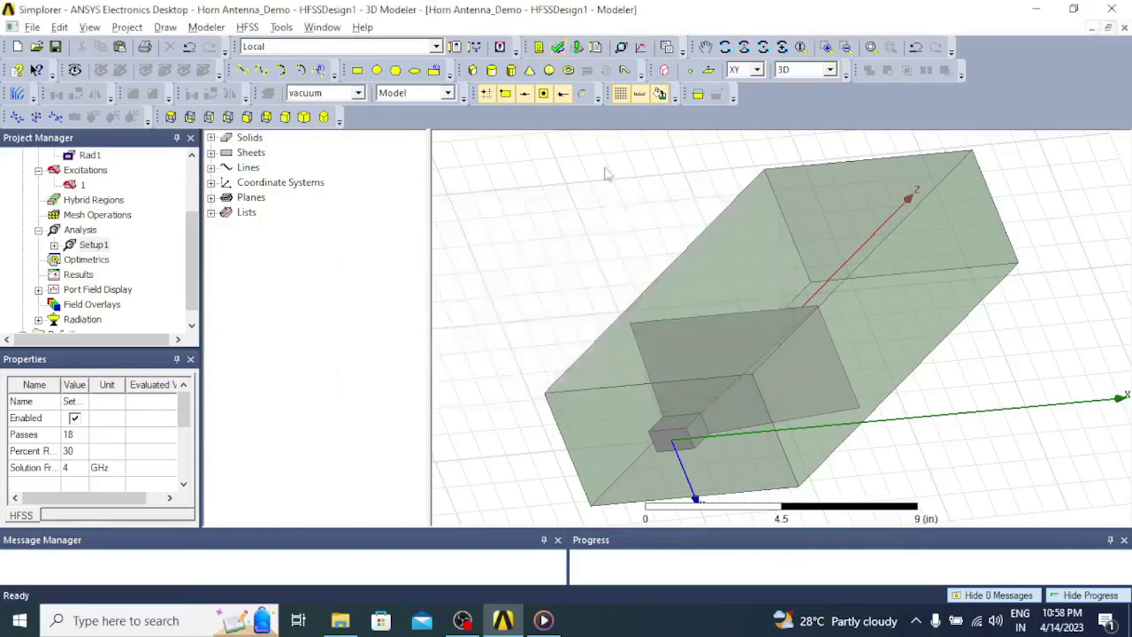
click(578, 49)
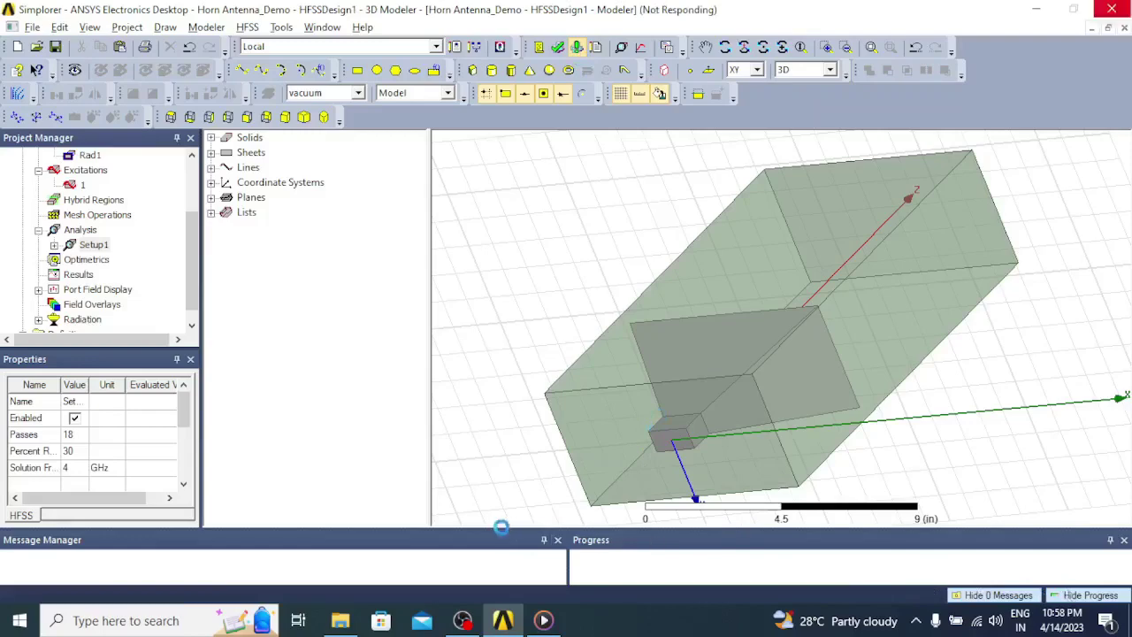
drag(498, 528, 495, 449)
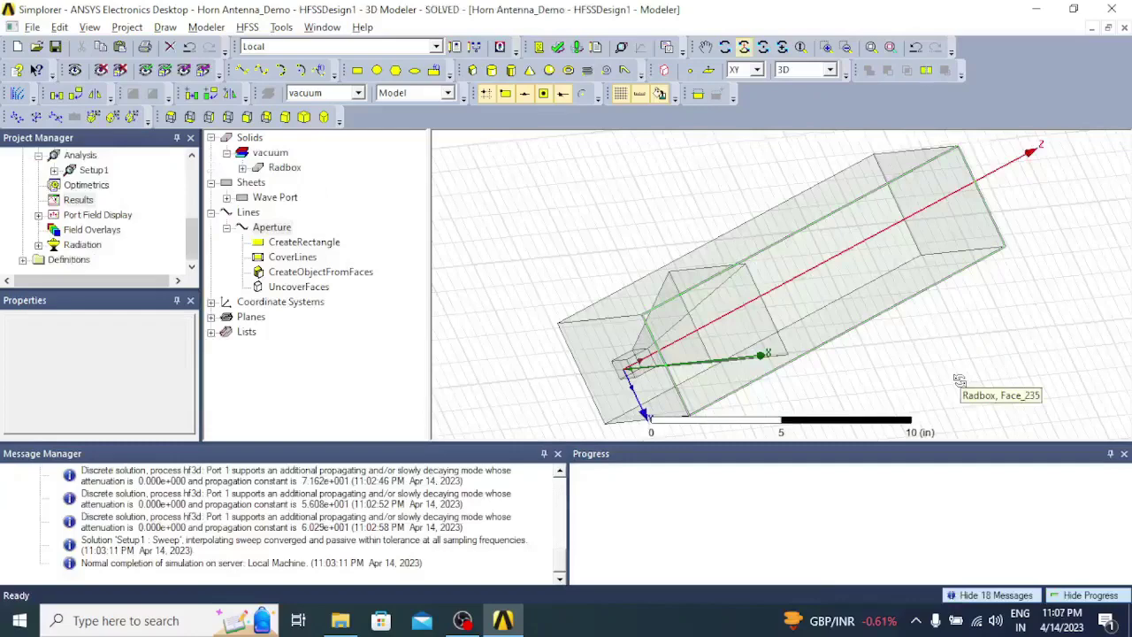
Create a modal solution data rectangular plot of S(1,1) in dB over frequency from Setup1 : Sweep
click(78, 200)
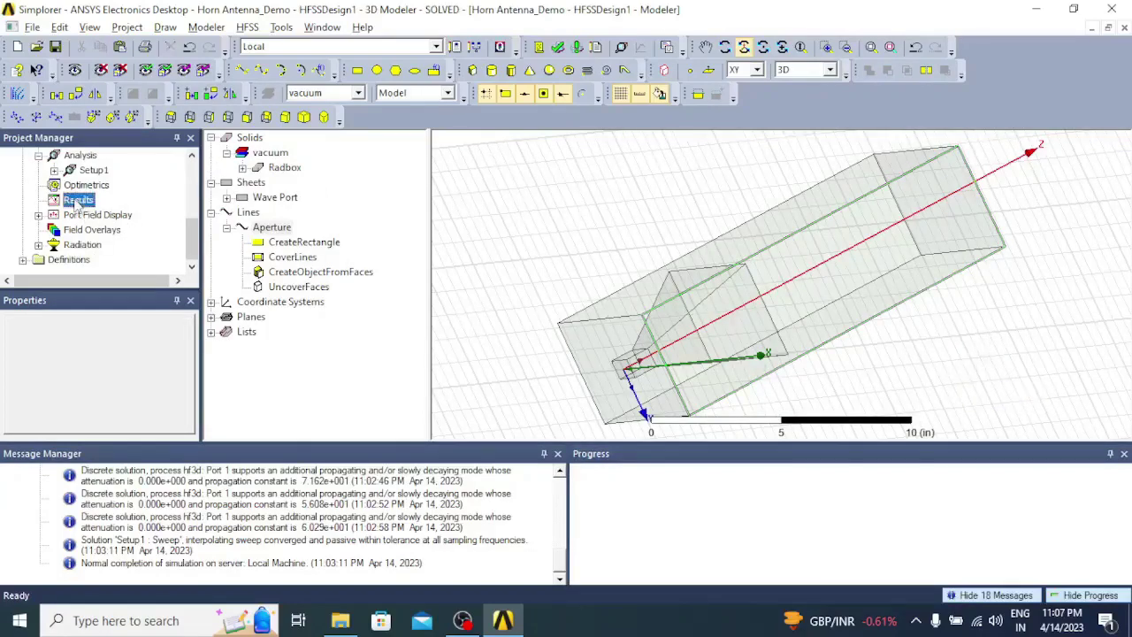
right_click(78, 201)
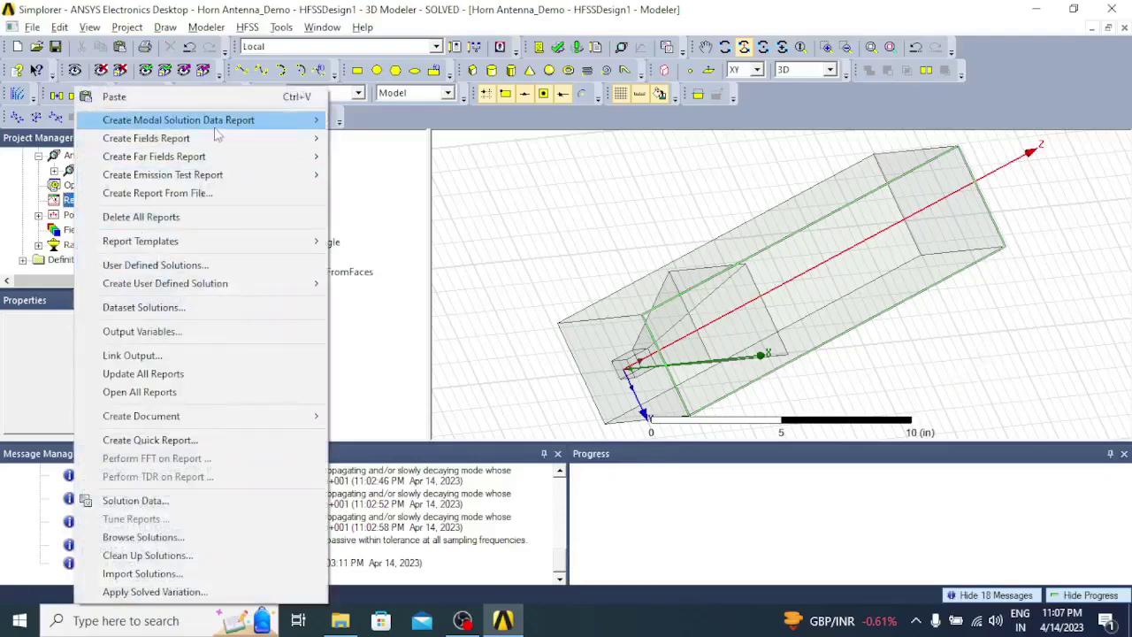
mouse_move(216, 123)
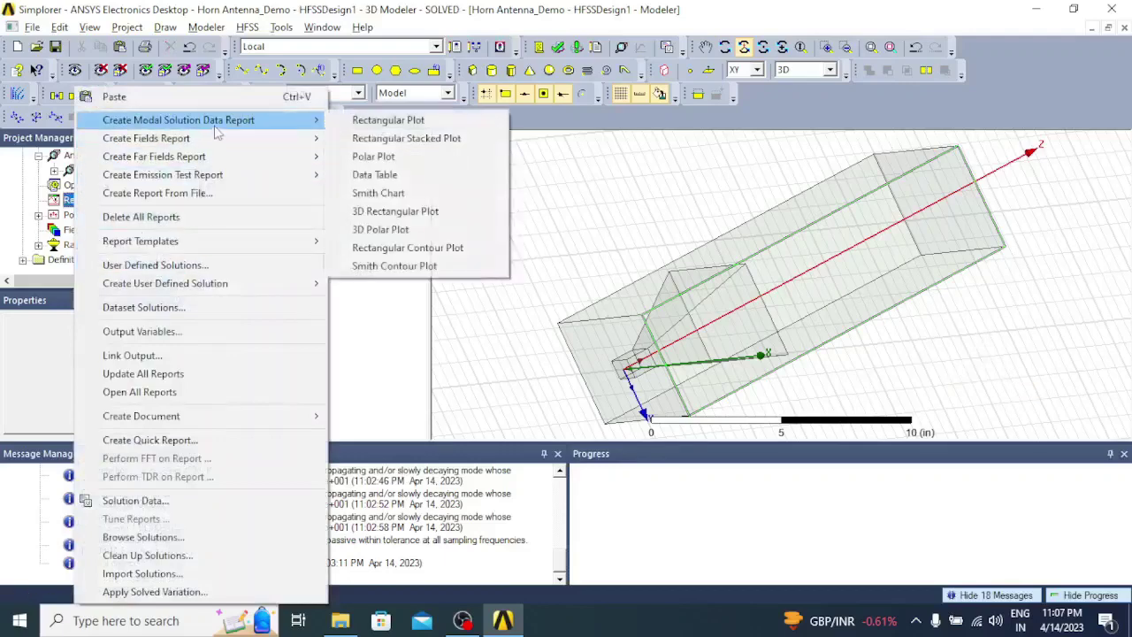
click(363, 124)
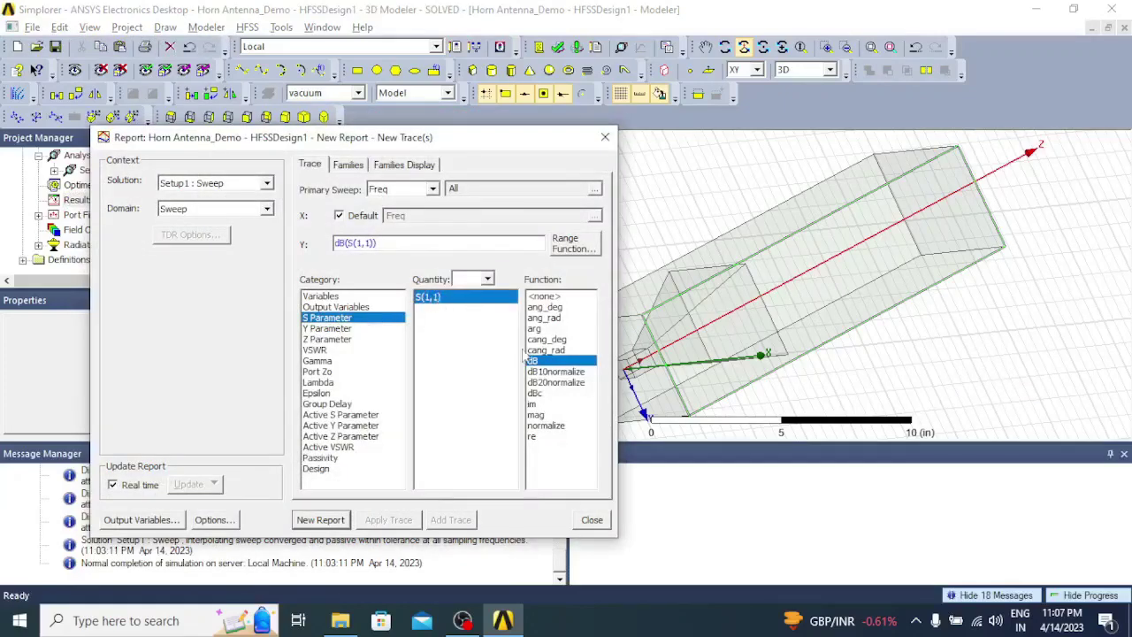
click(324, 520)
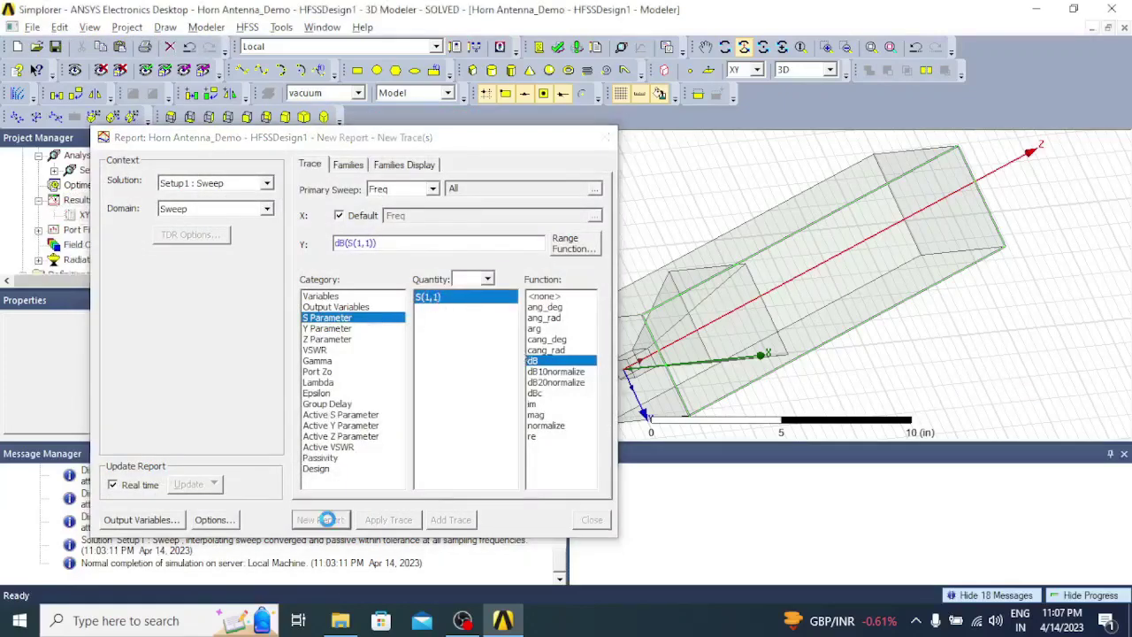
click(604, 137)
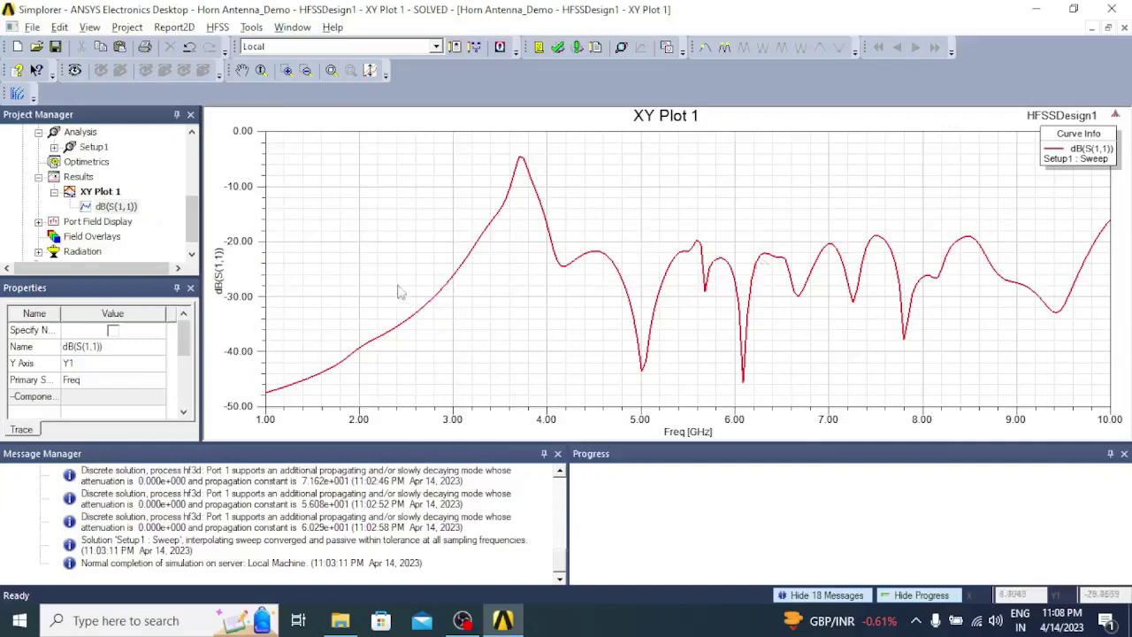
Create a modal solution data rectangular plot of VSWR(1) over frequency, with no function applied
right_click(87, 178)
mouse_move(152, 122)
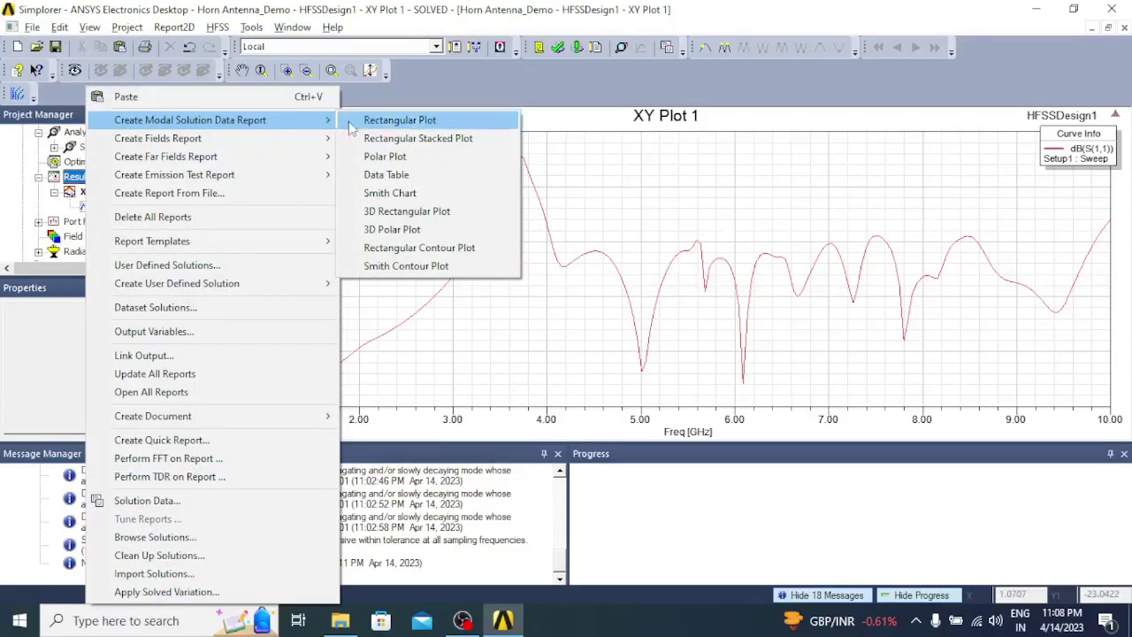
click(393, 123)
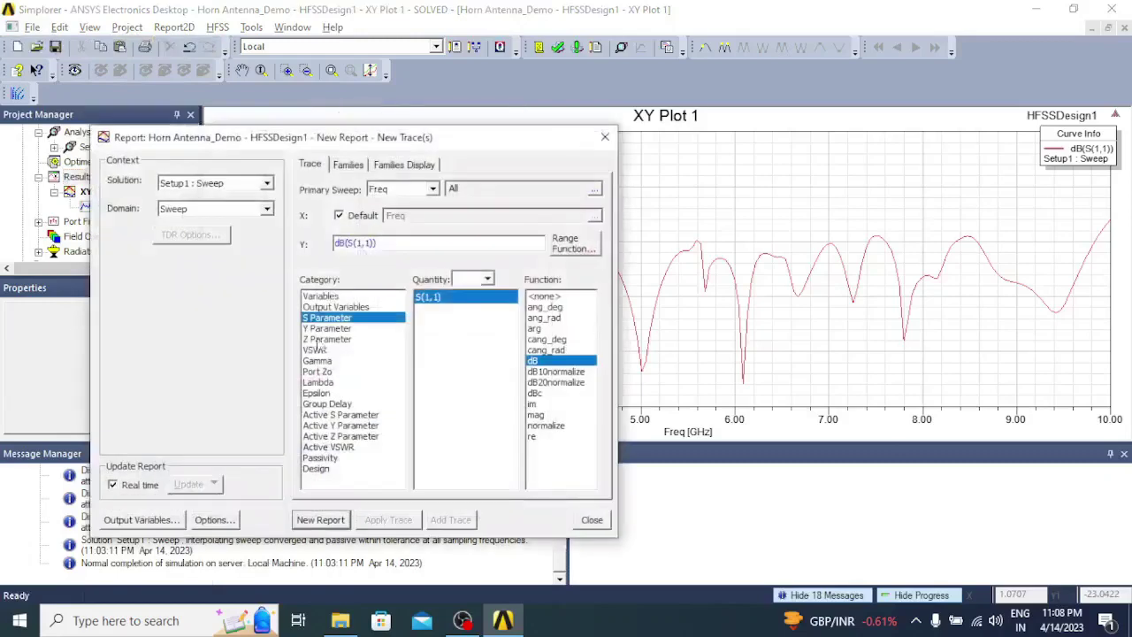
click(325, 350)
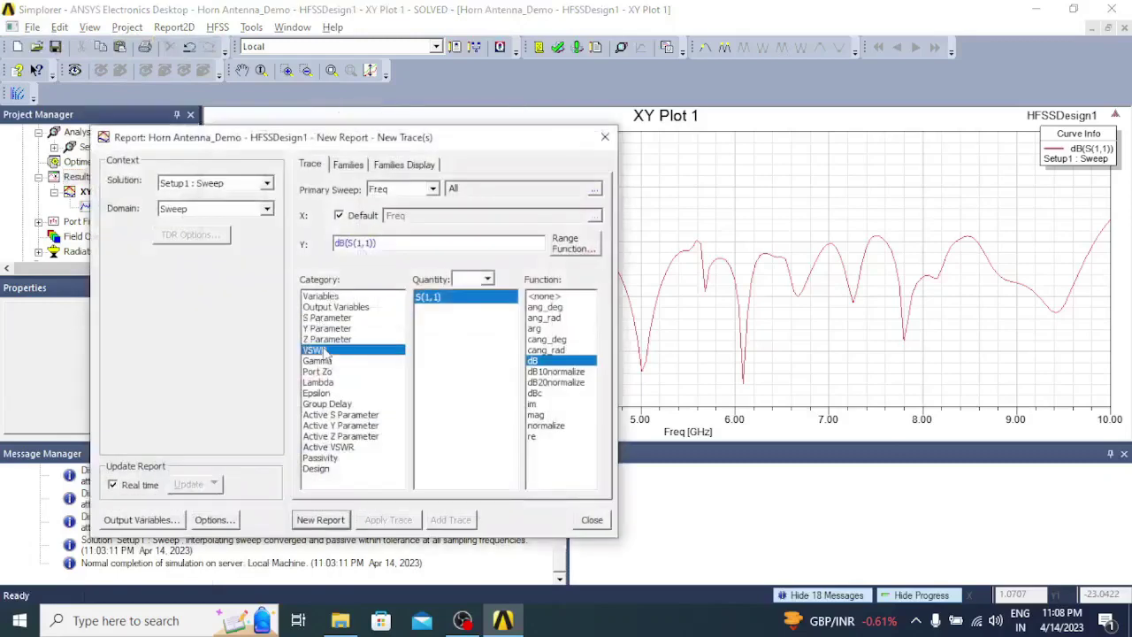
click(320, 520)
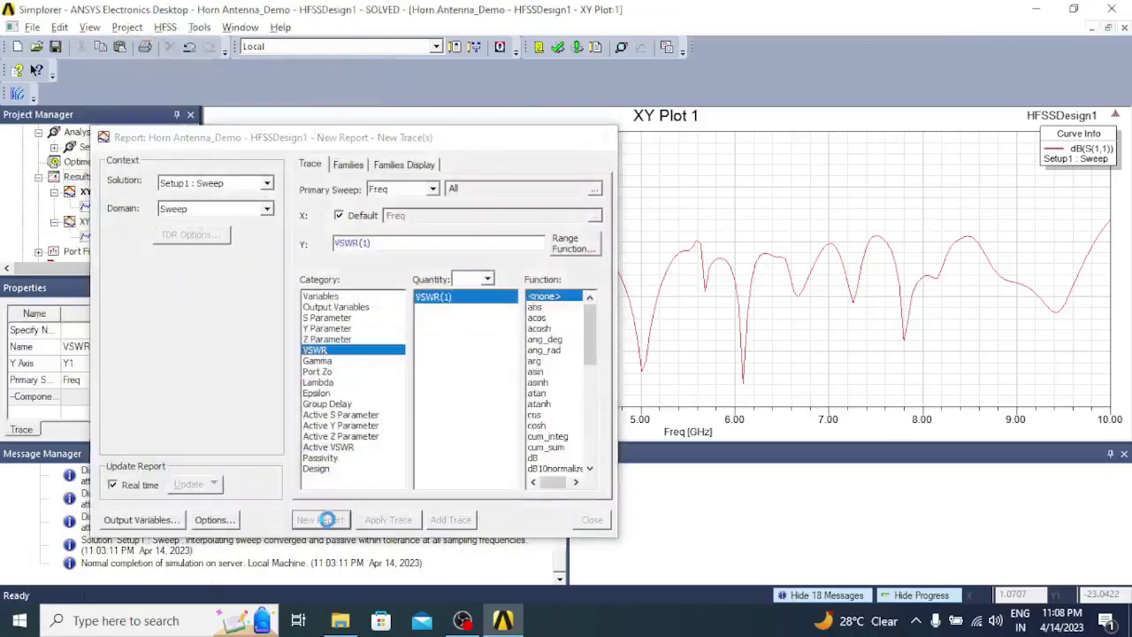
click(605, 137)
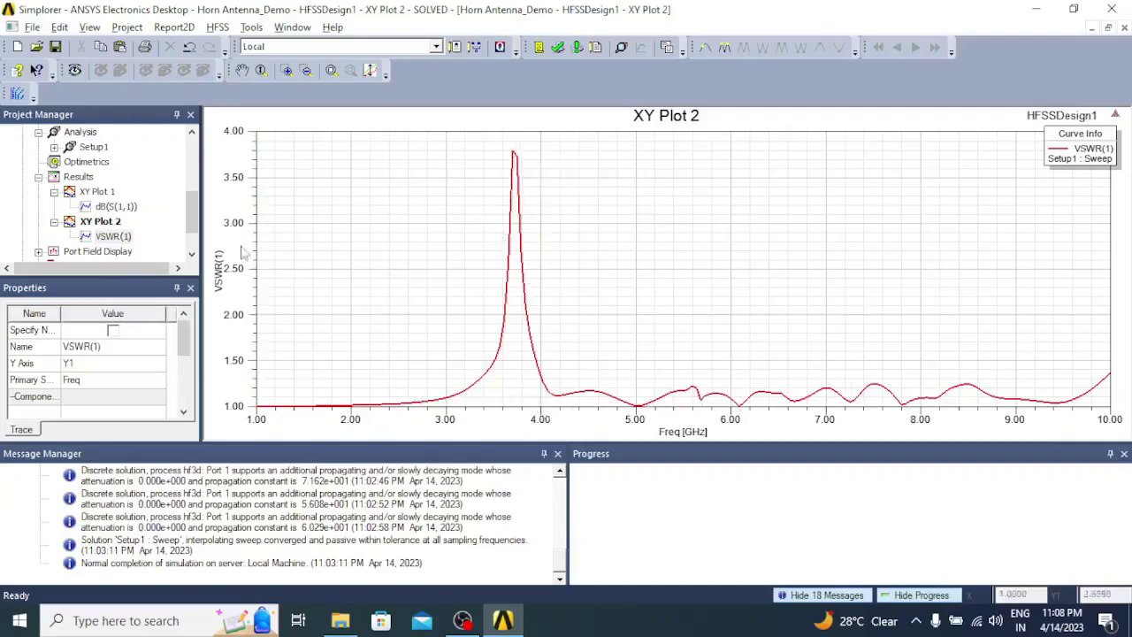
Create a modal solution data rectangular plot of the Z(1,1) magnitude over frequency using the mag function
click(82, 182)
right_click(84, 184)
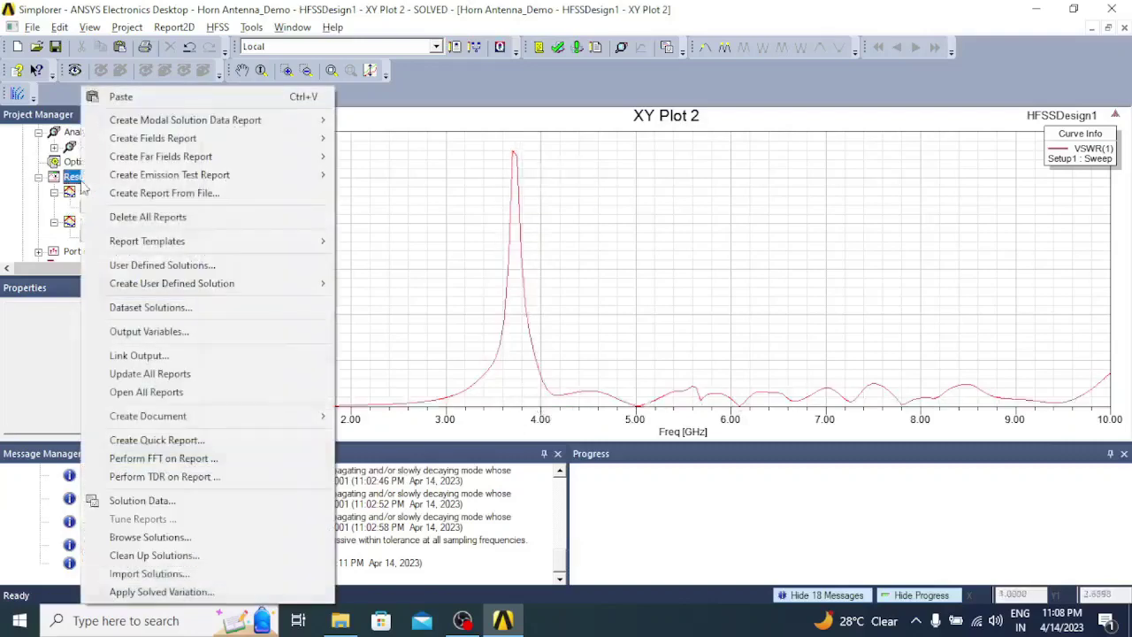
mouse_move(151, 128)
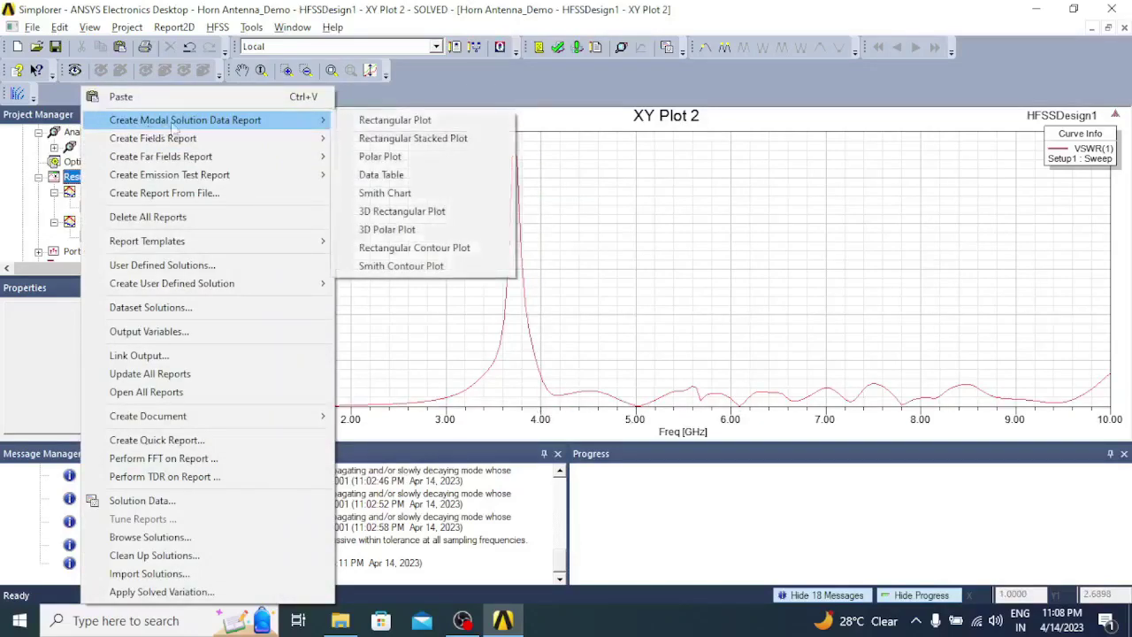
click(371, 122)
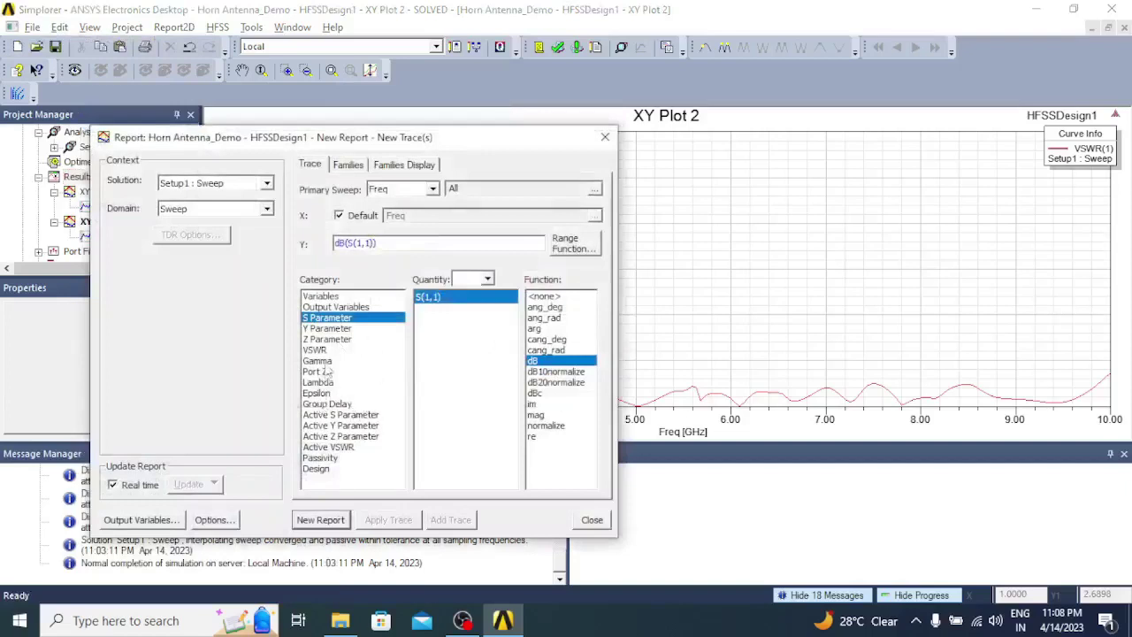
click(332, 339)
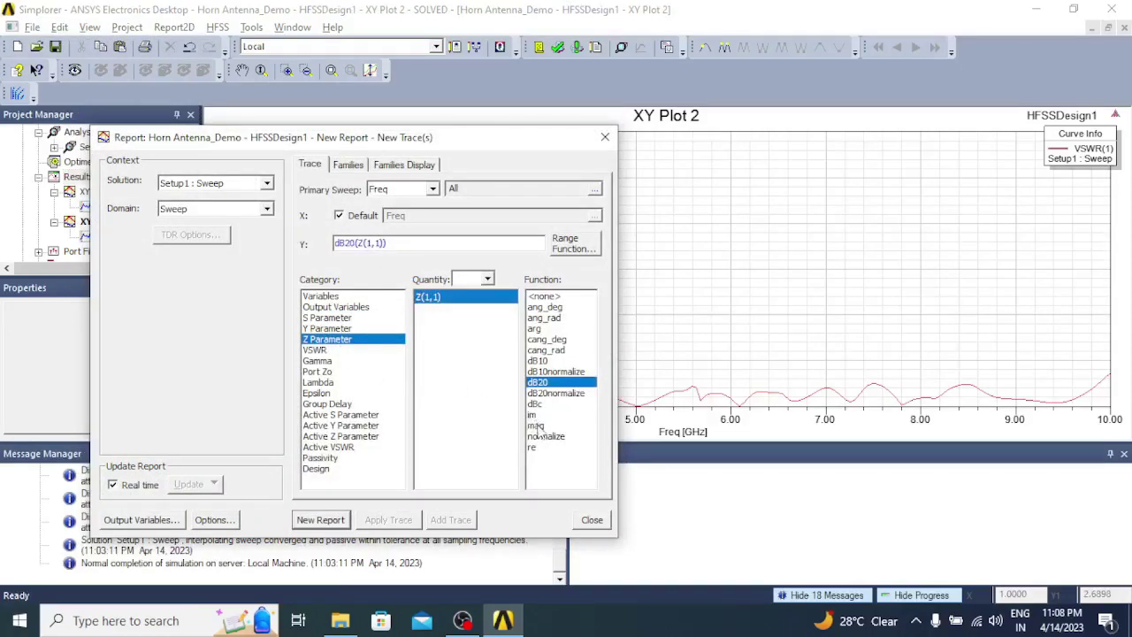
click(536, 426)
click(320, 519)
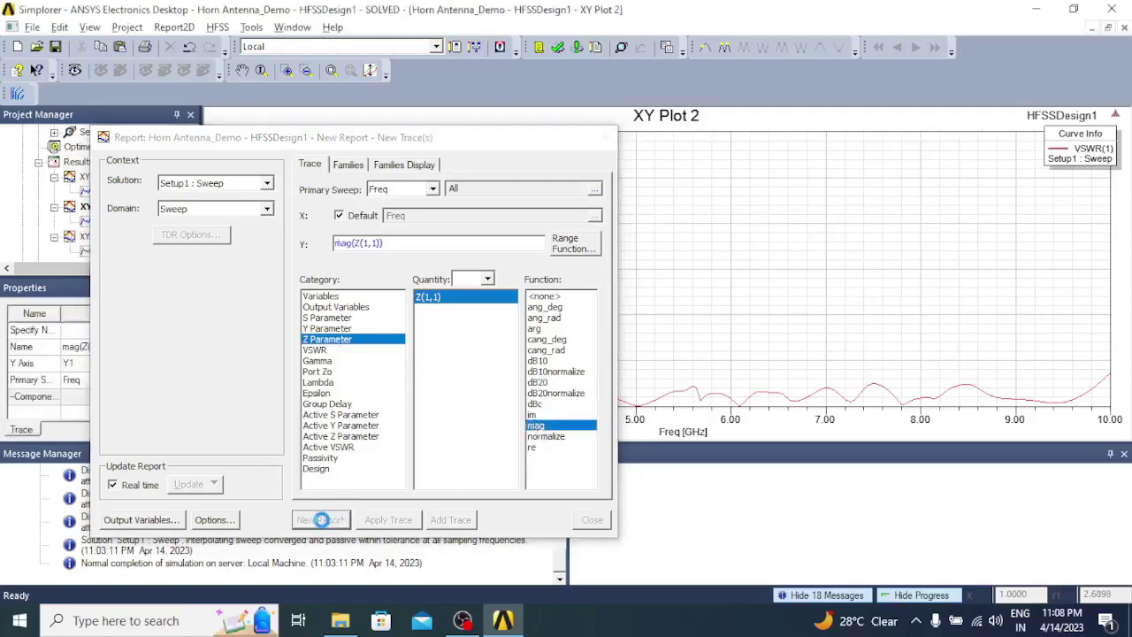
click(605, 138)
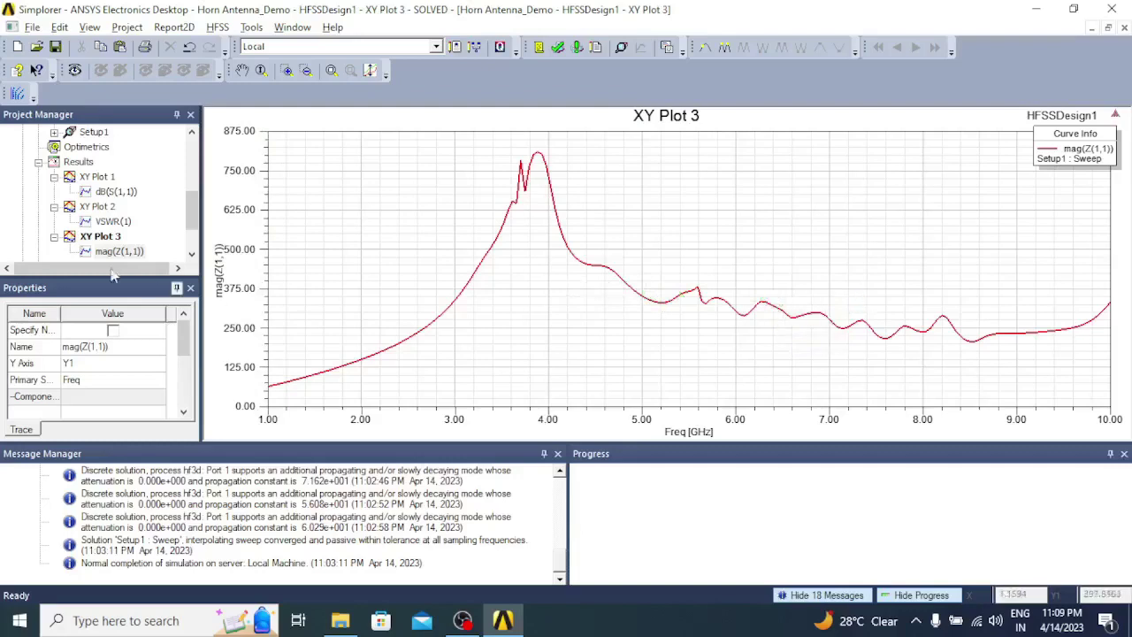
Collapse the XY Plot 1, XY Plot 2 and XY Plot 3 entries under Results in the project tree
click(54, 177)
click(54, 191)
click(54, 206)
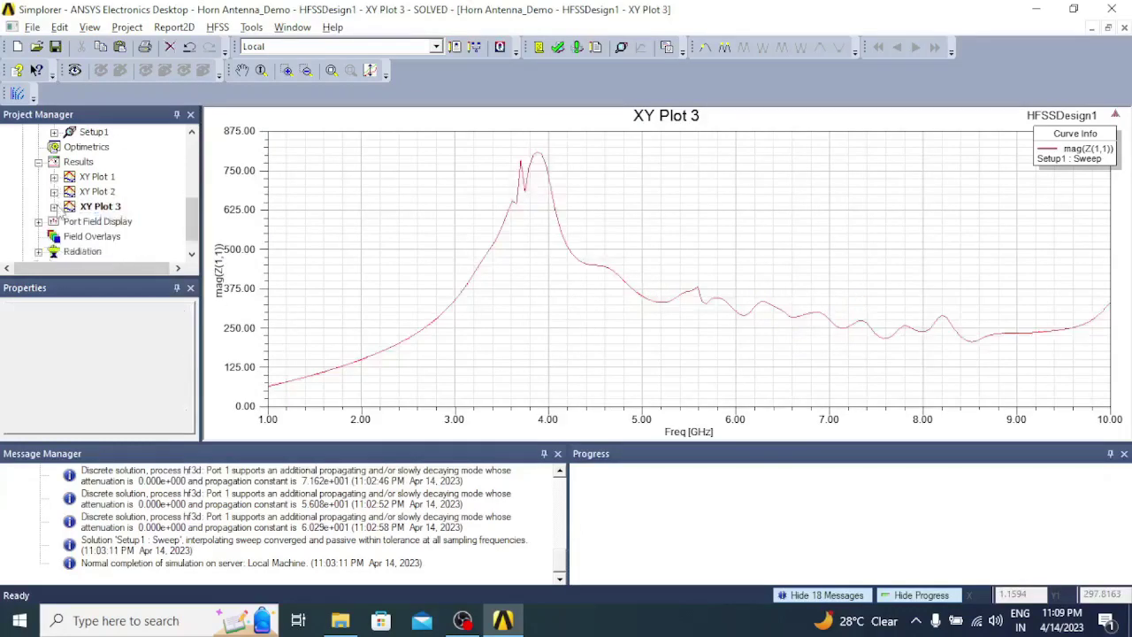
Create a far fields 3D polar plot of GainTotal in dB from Setup1 : LastAdaptive on Infinite Sphere1
right_click(86, 168)
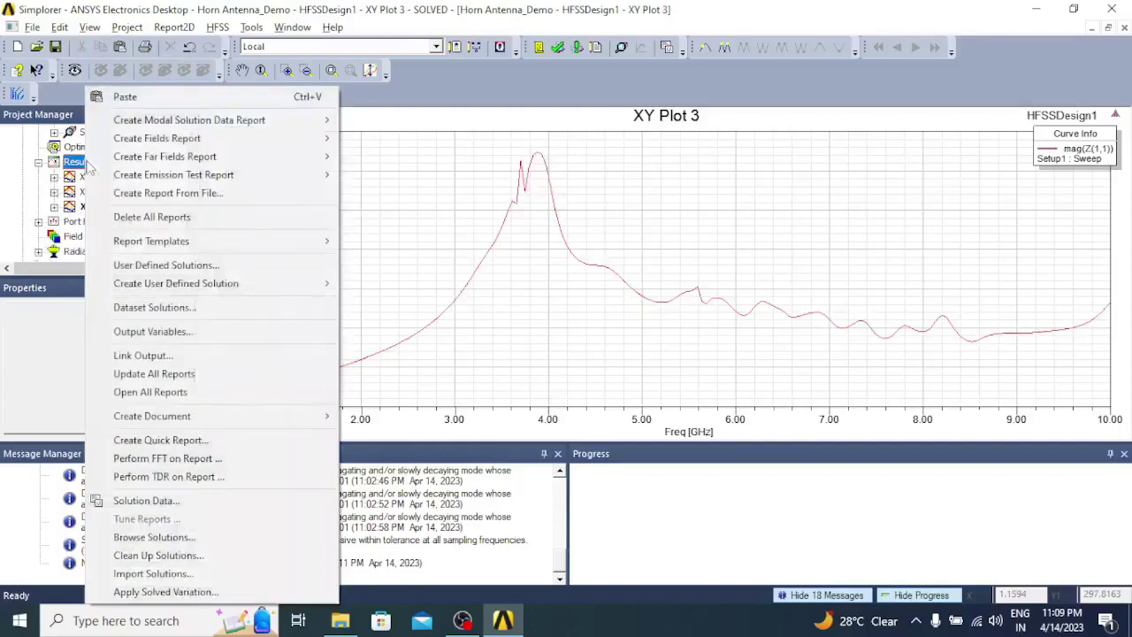
mouse_move(137, 129)
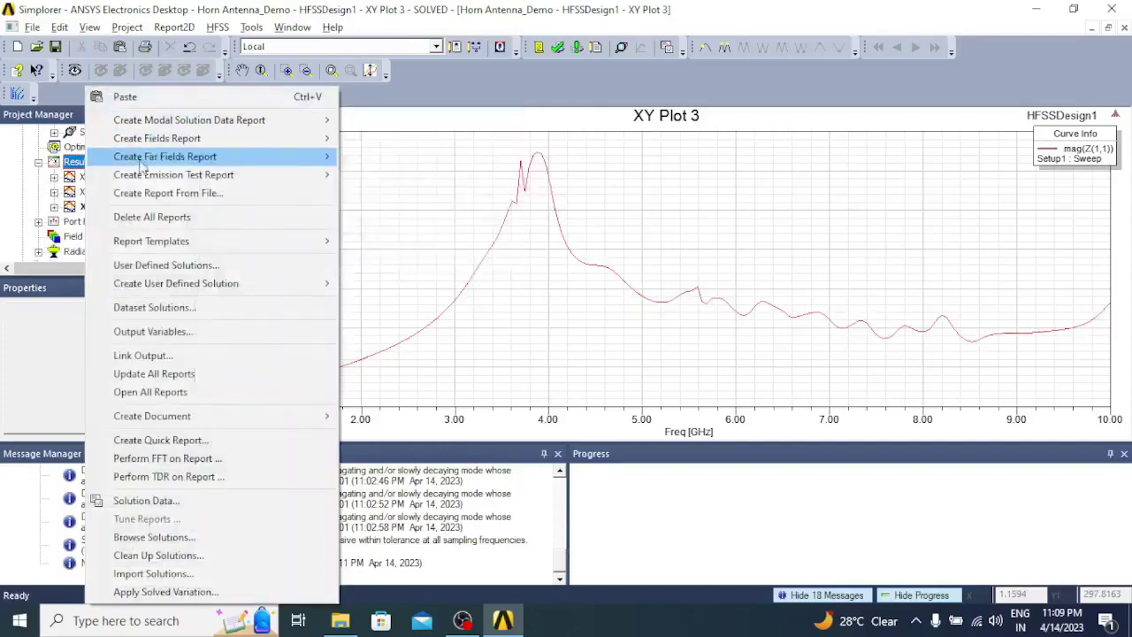
mouse_move(142, 165)
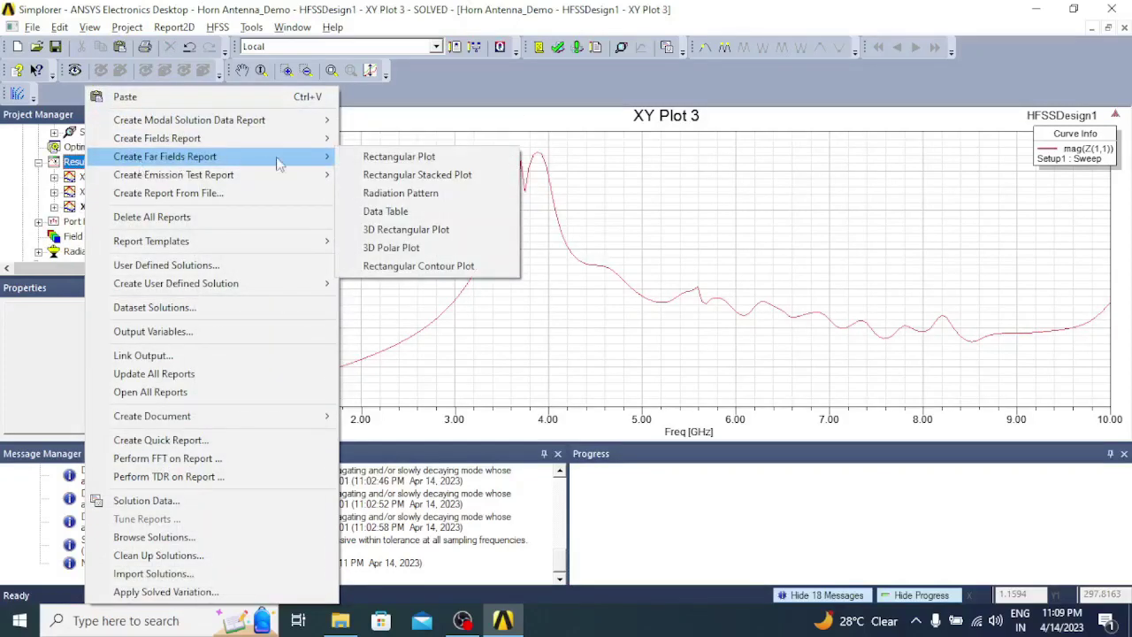
click(391, 248)
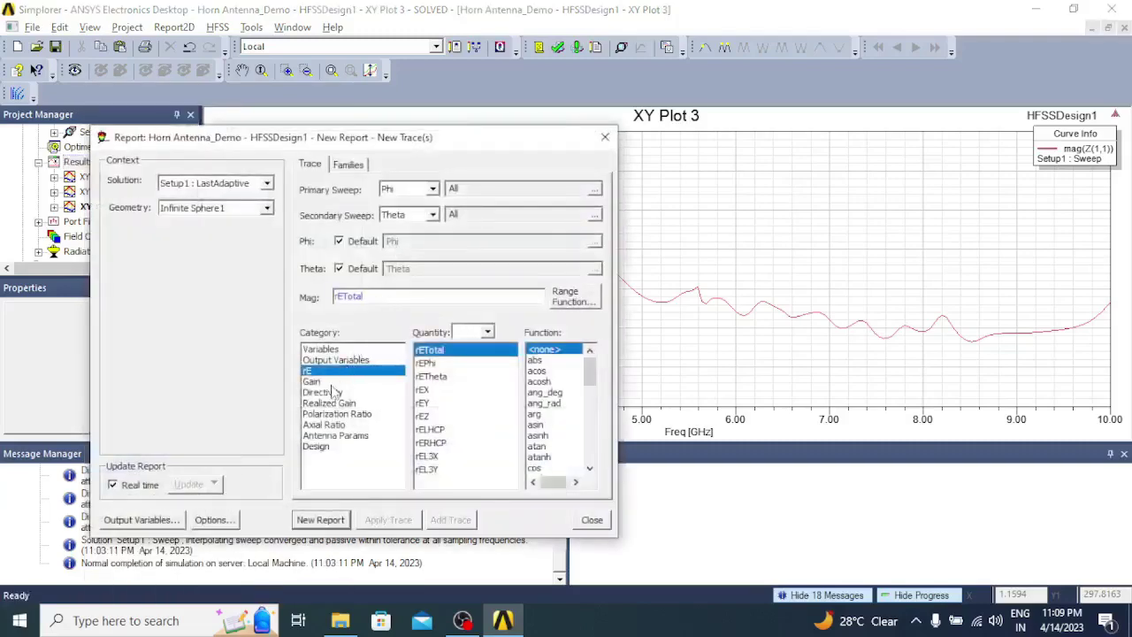
click(314, 381)
click(540, 435)
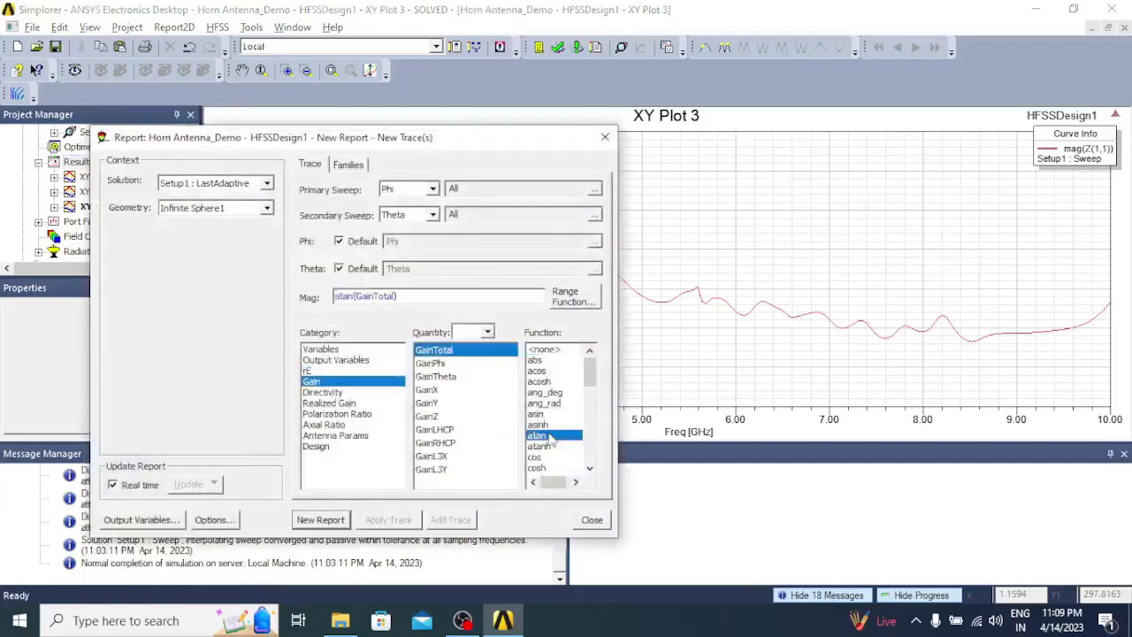
scroll(549, 439, down, 1)
click(536, 467)
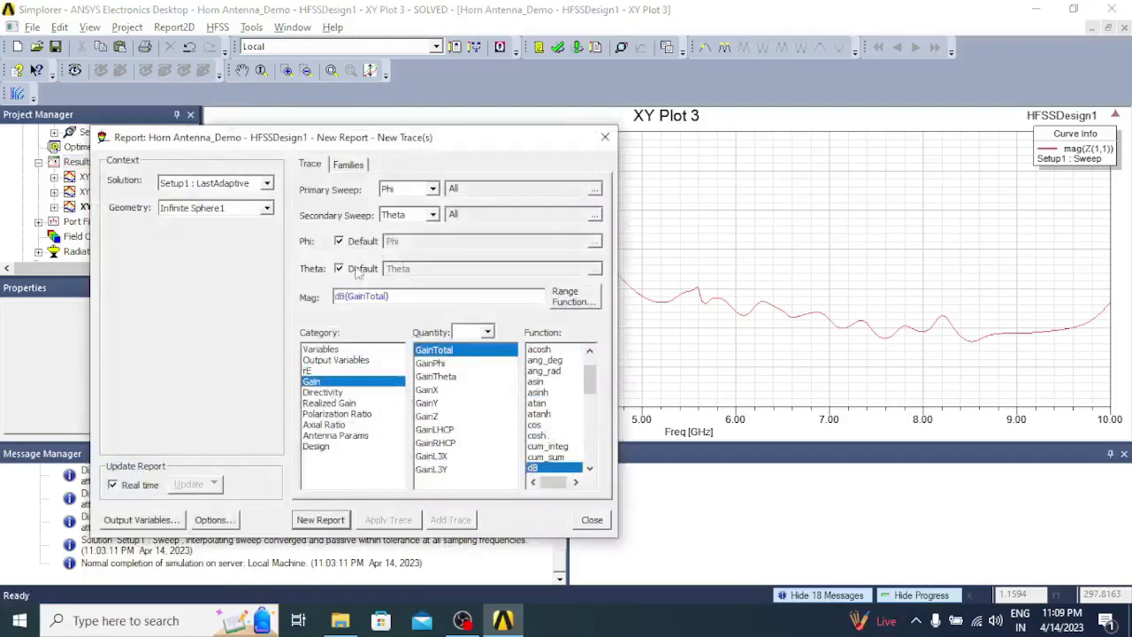
click(325, 521)
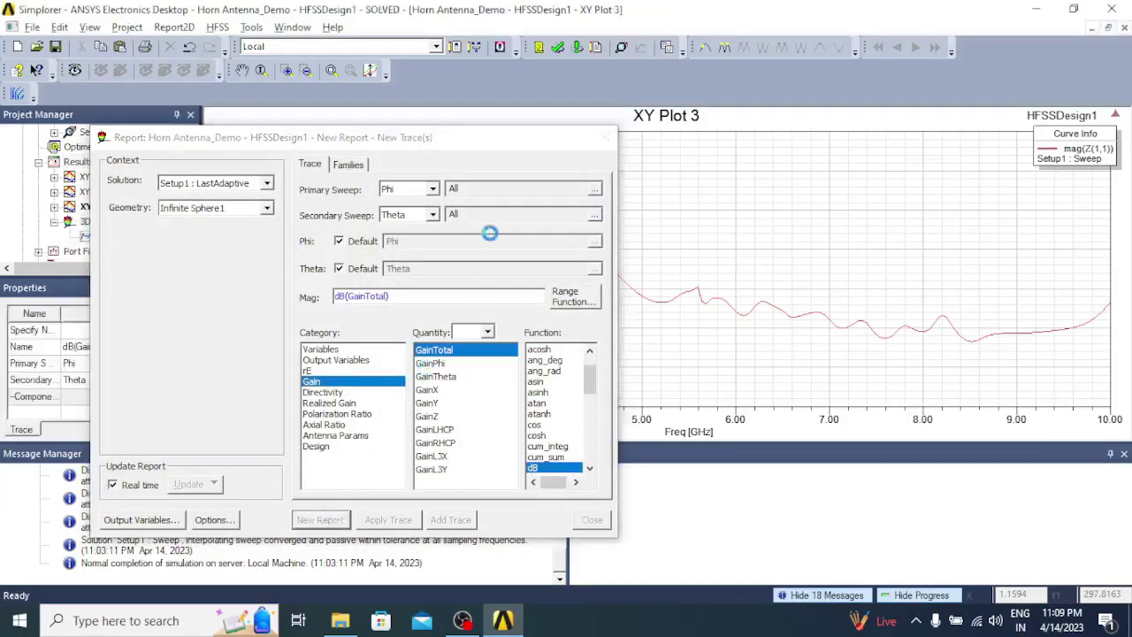
click(604, 139)
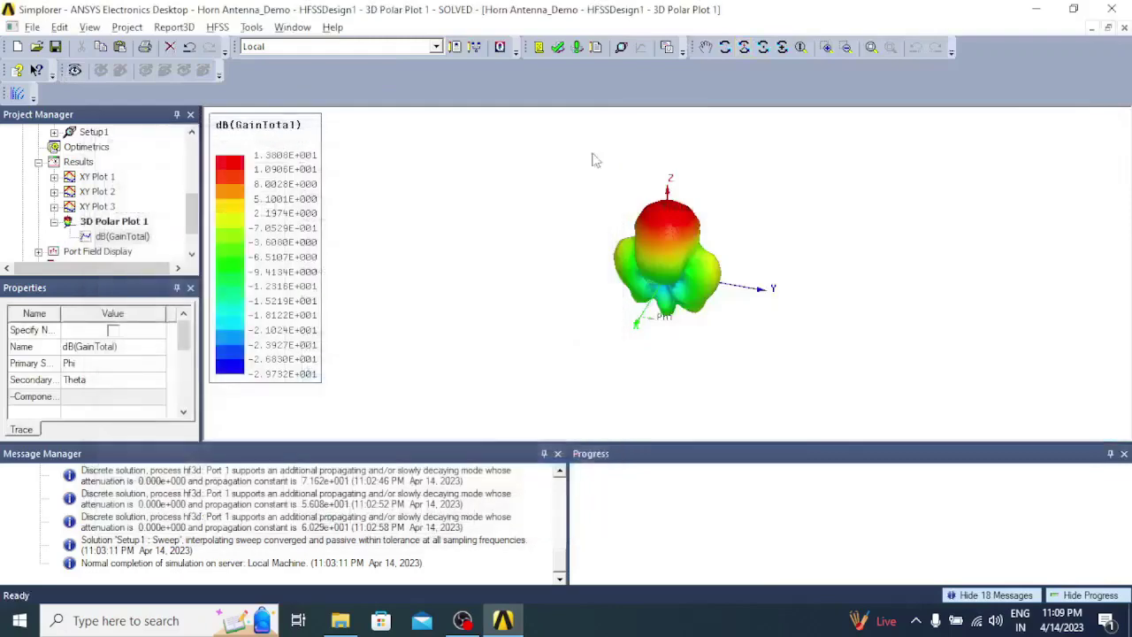
Rotate the 3D polar gain plot to examine the radiation lobes from different directions against the color scale
click(744, 47)
drag(704, 120, 877, 412)
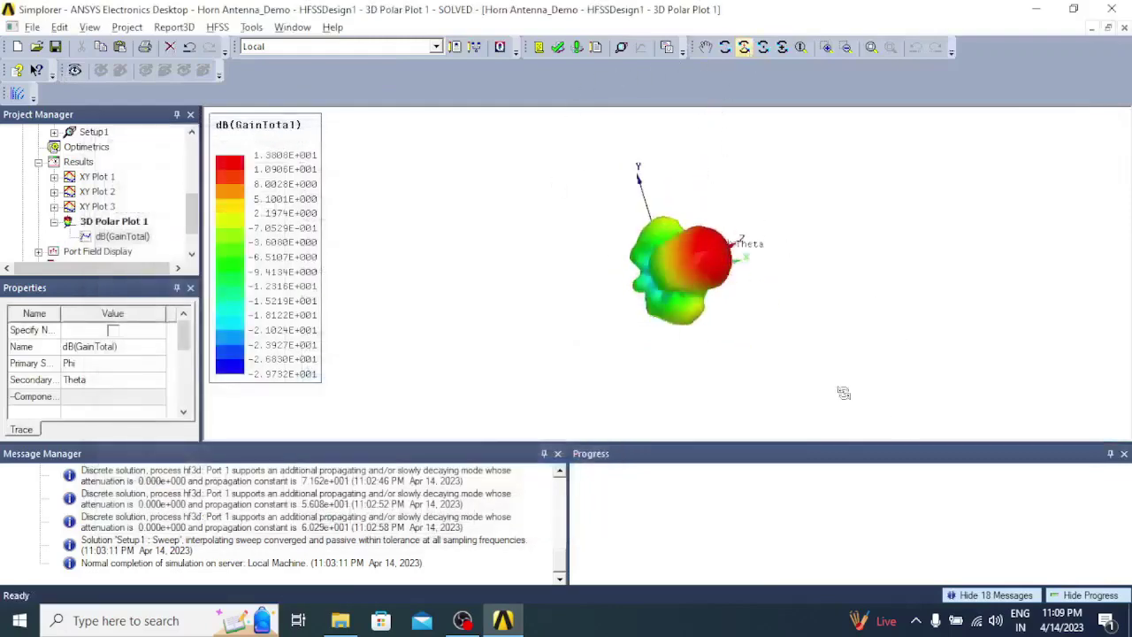
drag(678, 246, 676, 273)
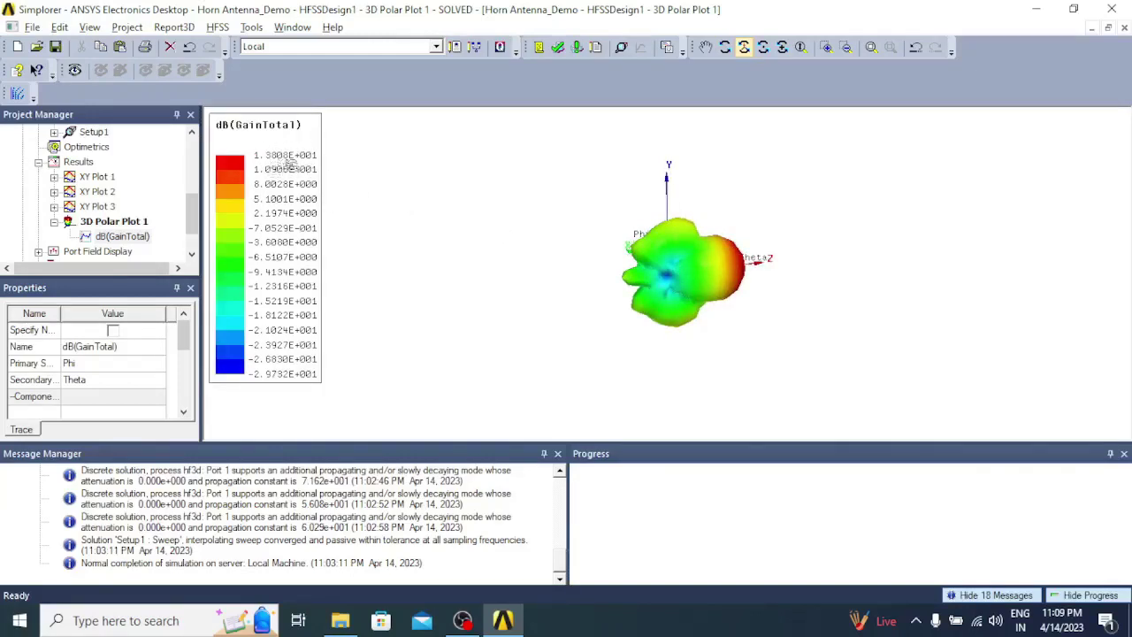
drag(672, 272, 653, 253)
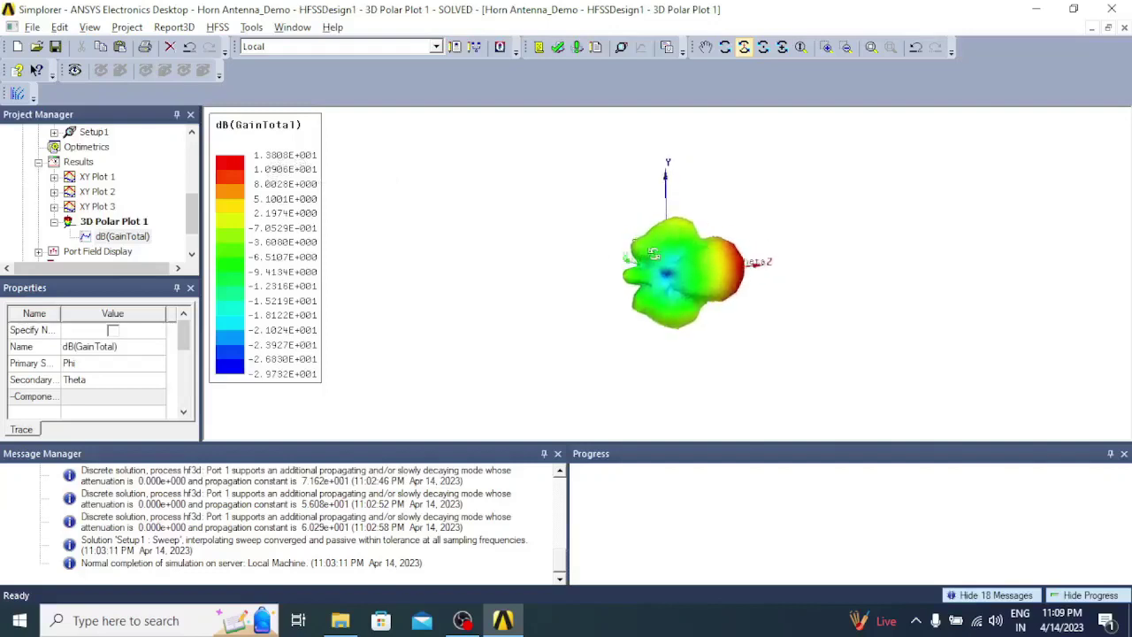
Start a far fields radiation pattern report over Theta with GainTotal in dB as the trace quantity
click(78, 162)
right_click(89, 165)
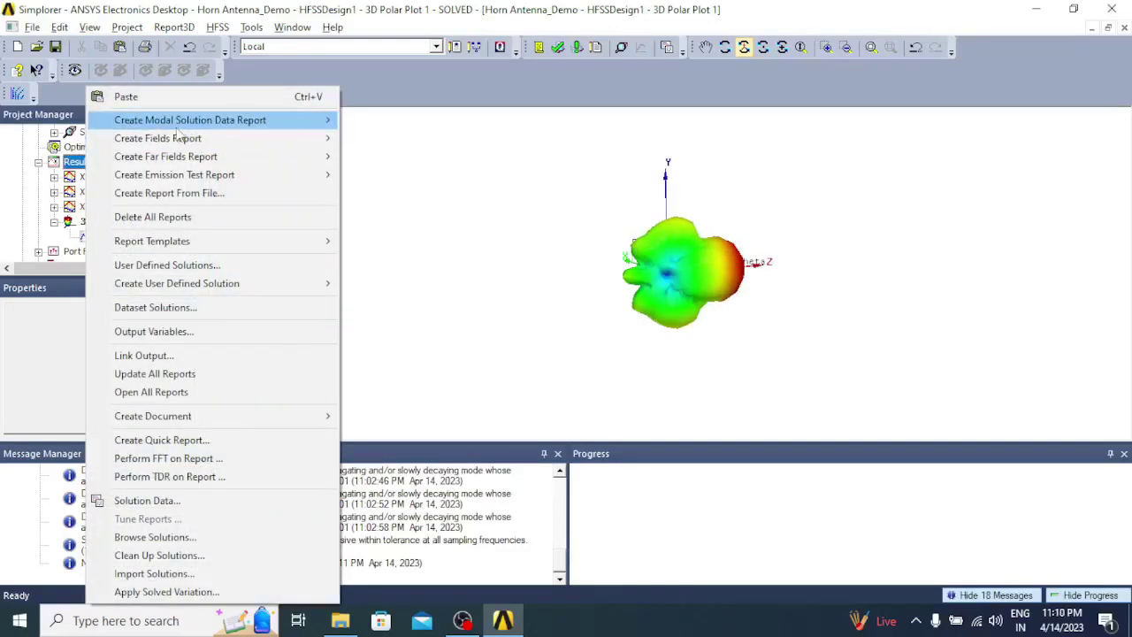
mouse_move(173, 163)
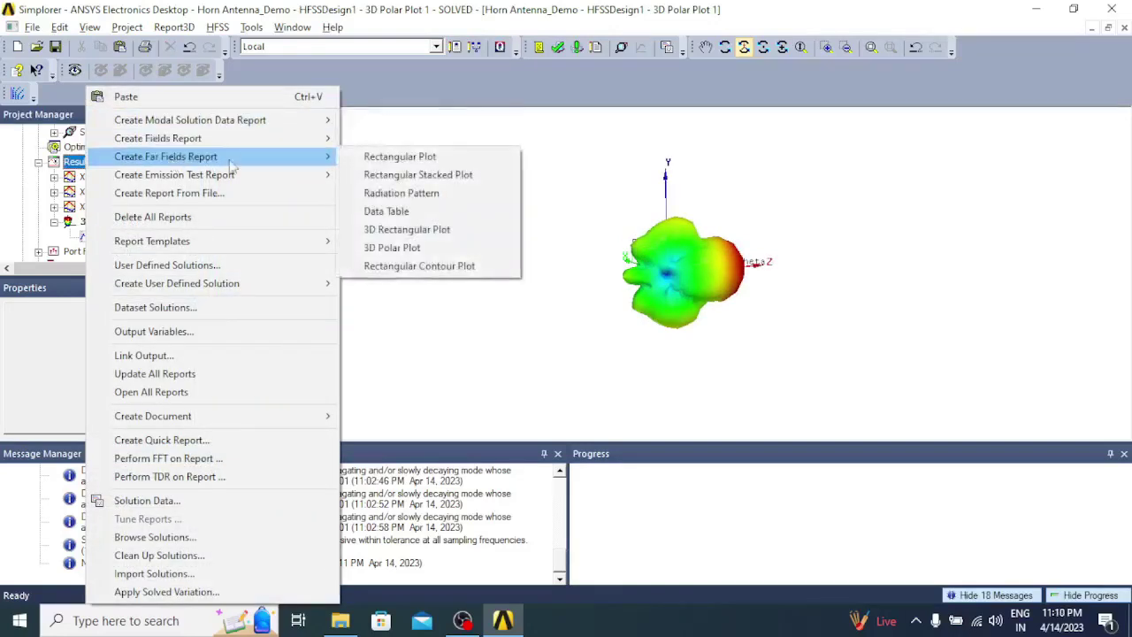
click(421, 194)
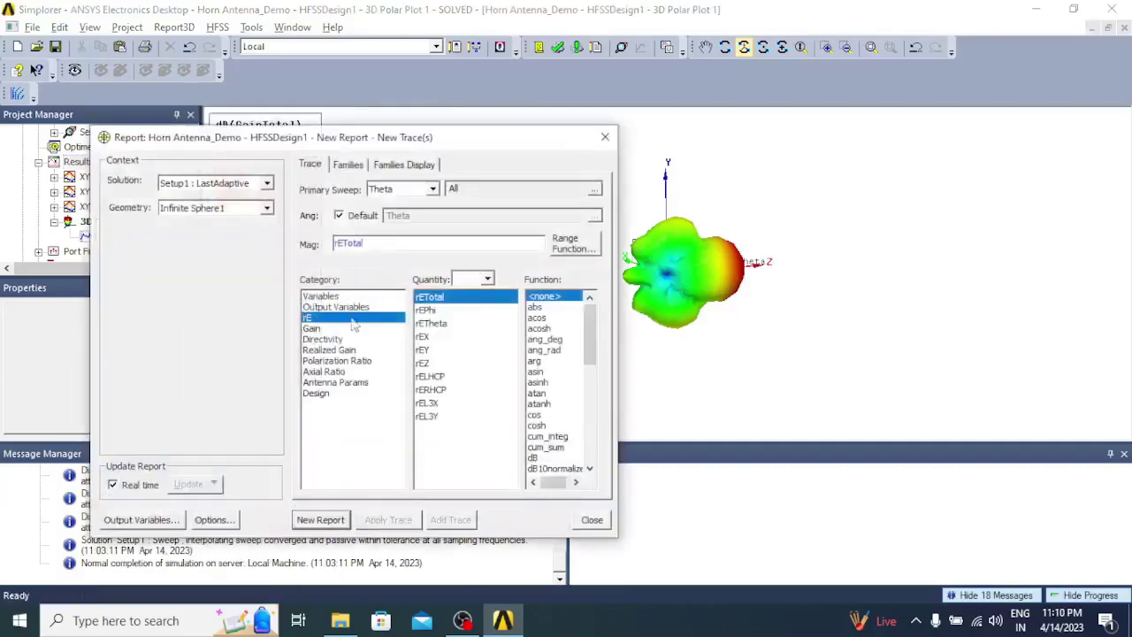
click(318, 328)
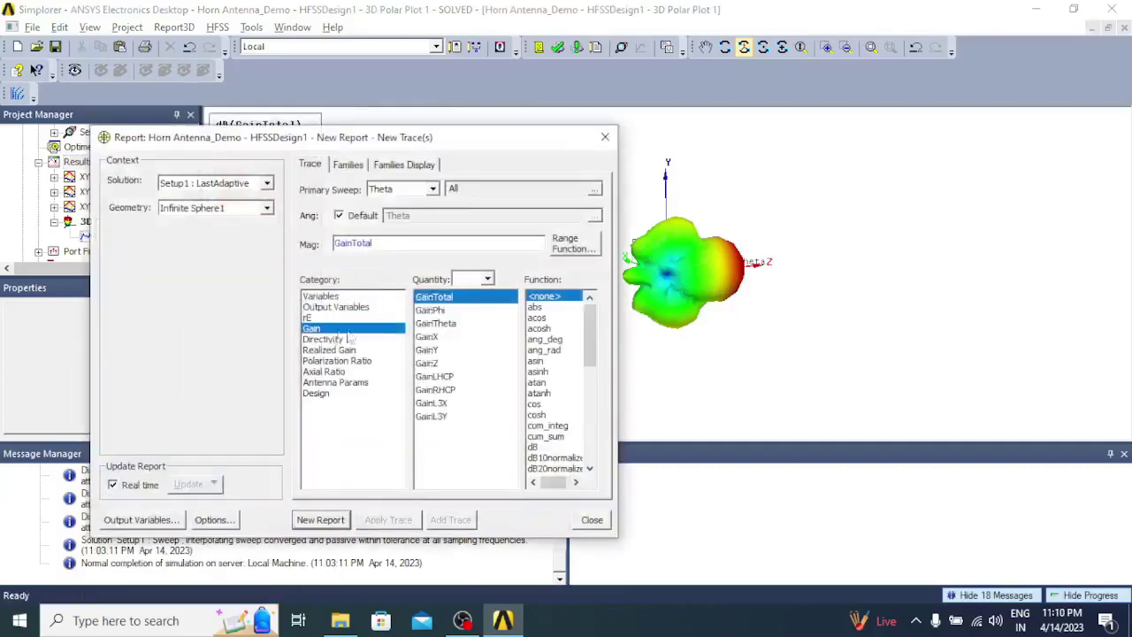
click(536, 447)
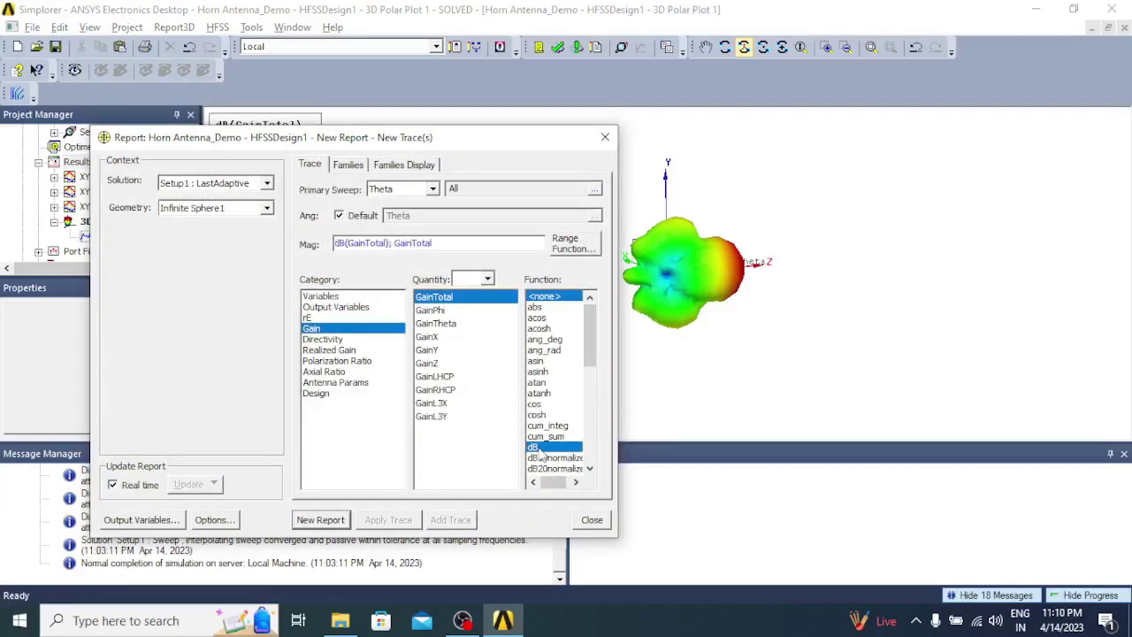
click(549, 301)
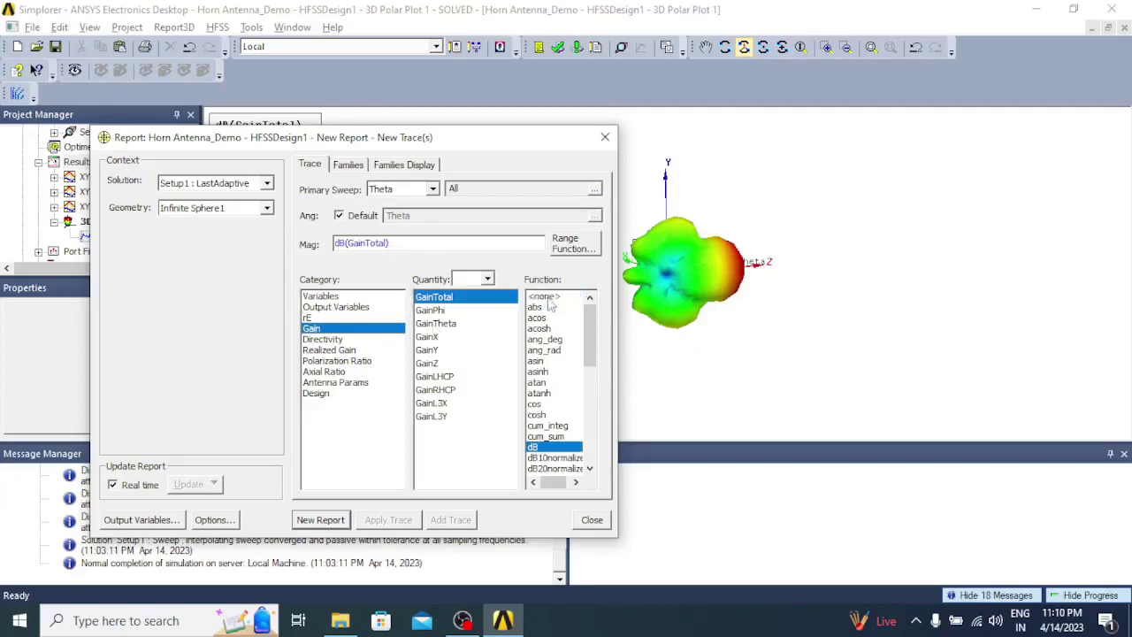
Limit the Phi family to 0deg and 90deg and generate the radiation pattern report
click(350, 165)
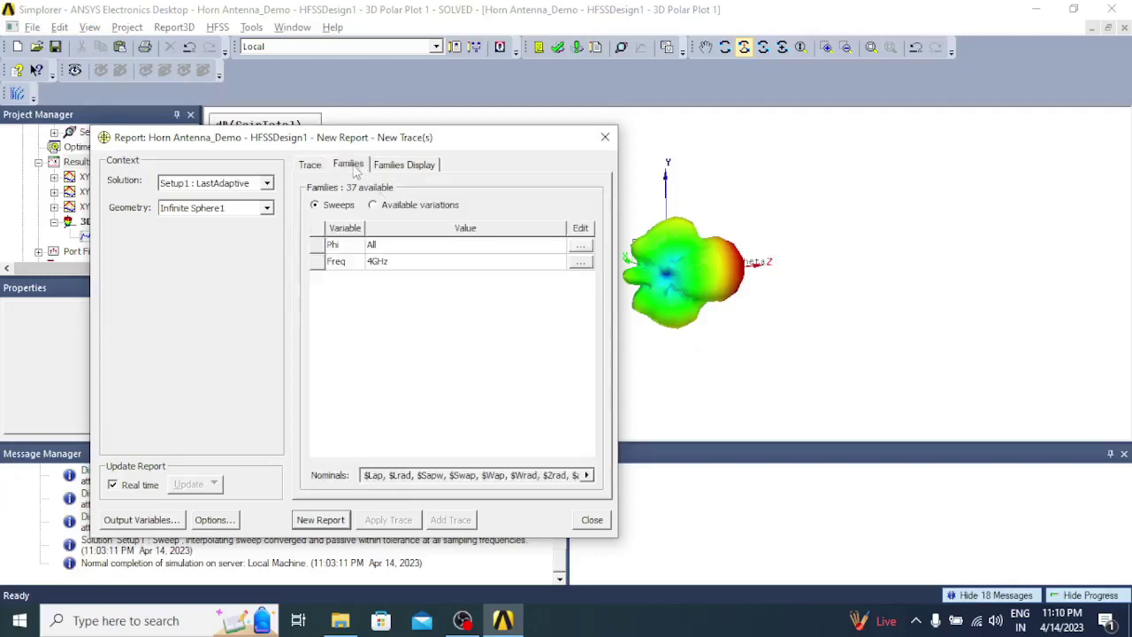
click(580, 245)
click(622, 297)
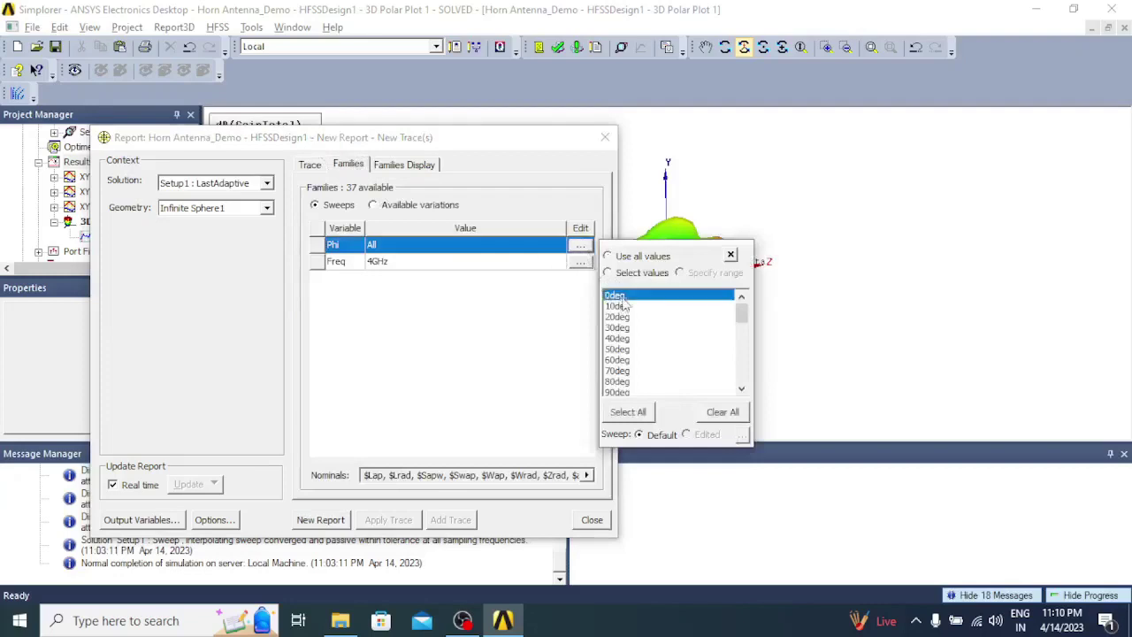
drag(741, 311, 748, 341)
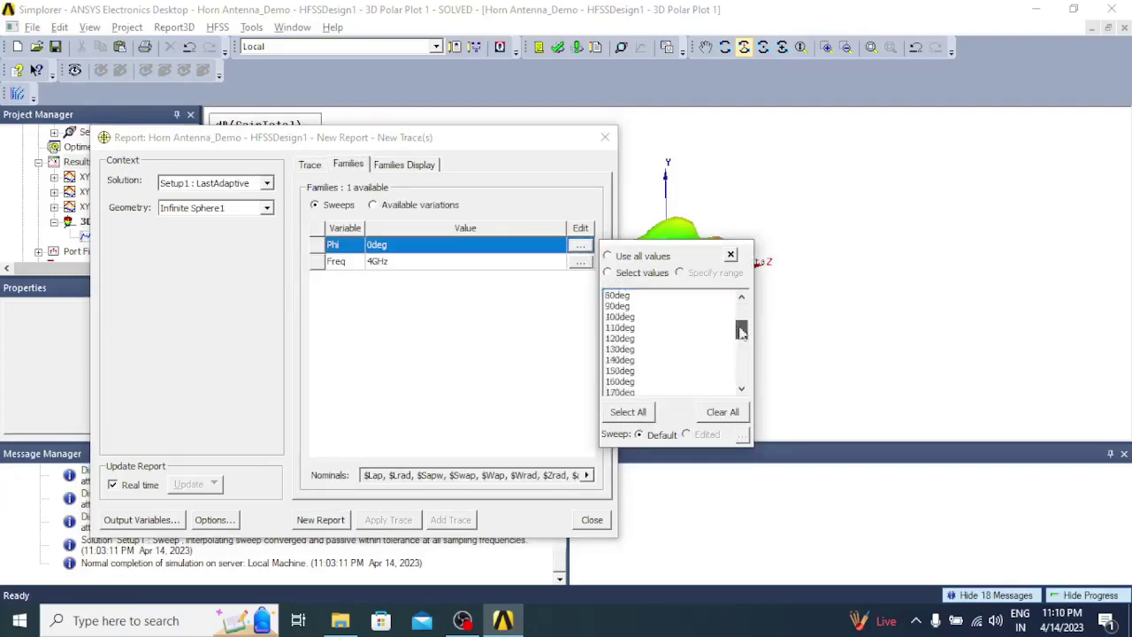
click(619, 307)
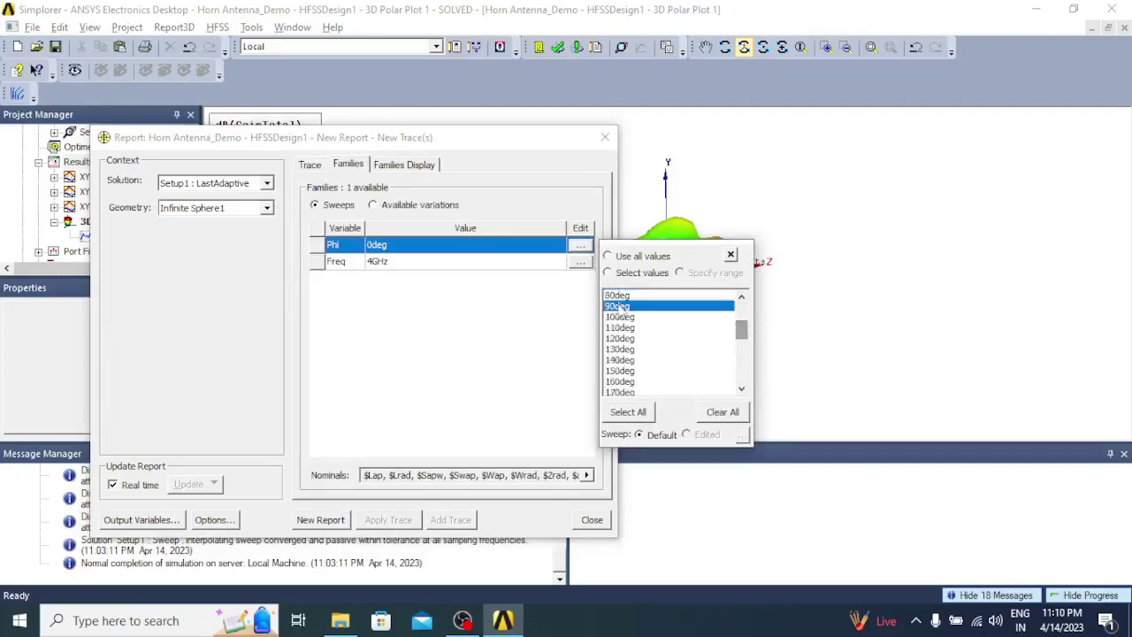
click(343, 526)
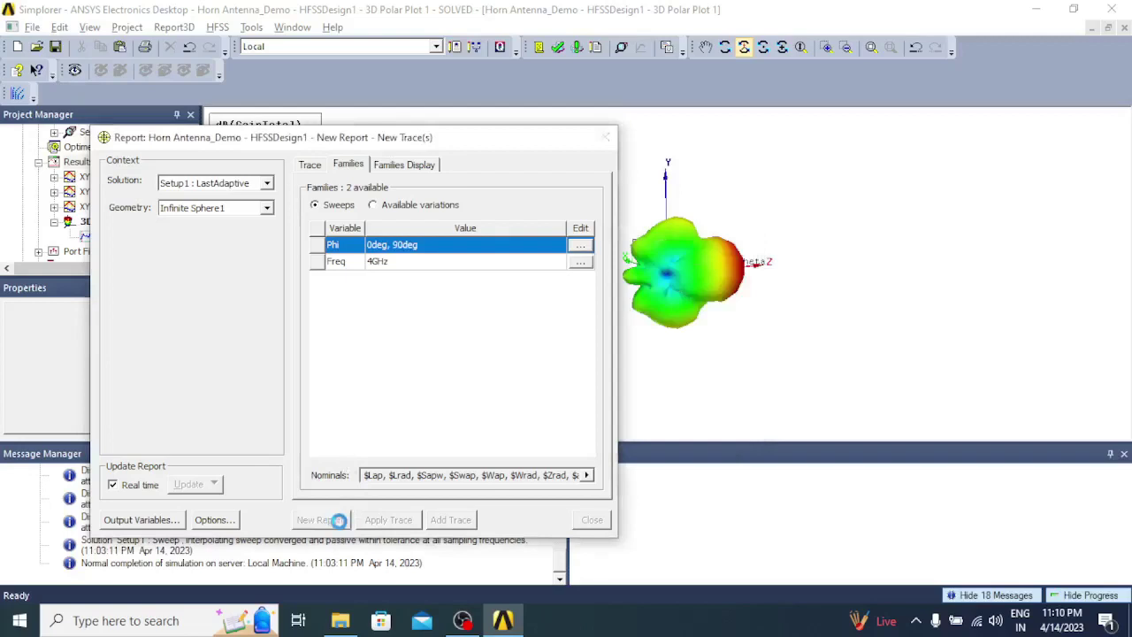
click(601, 137)
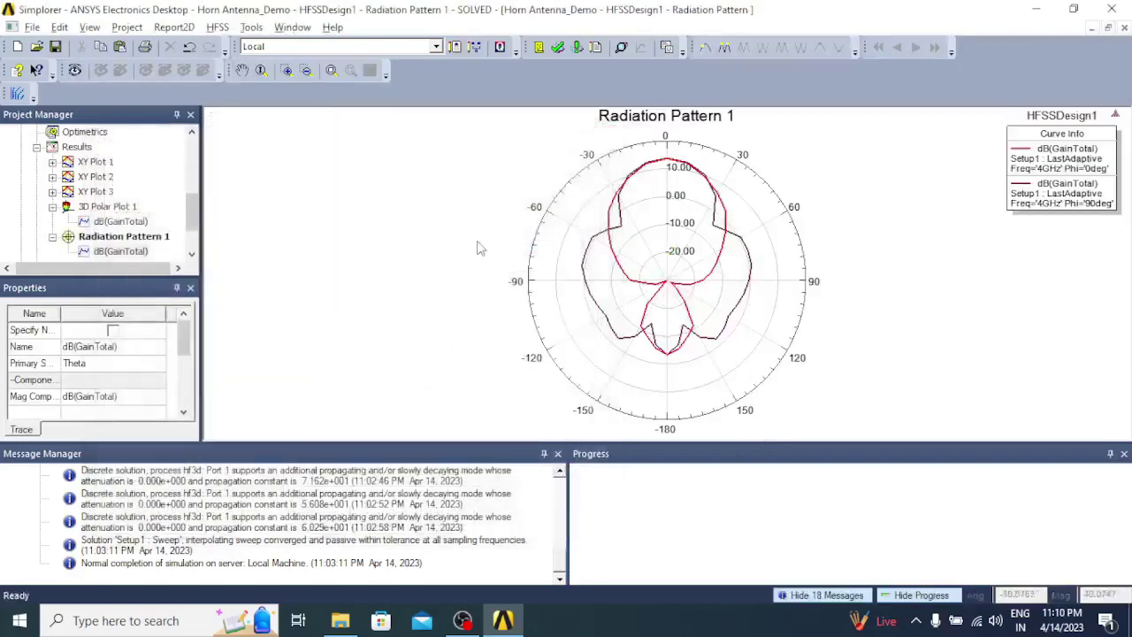